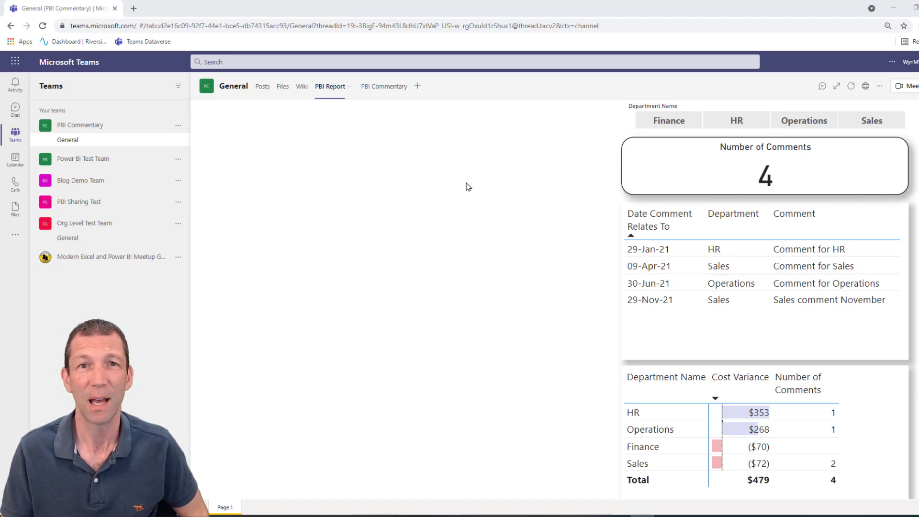
# Open the PBI Commentary app in the General channel and place its window beside the Power BI report
pyautogui.click(417, 91)
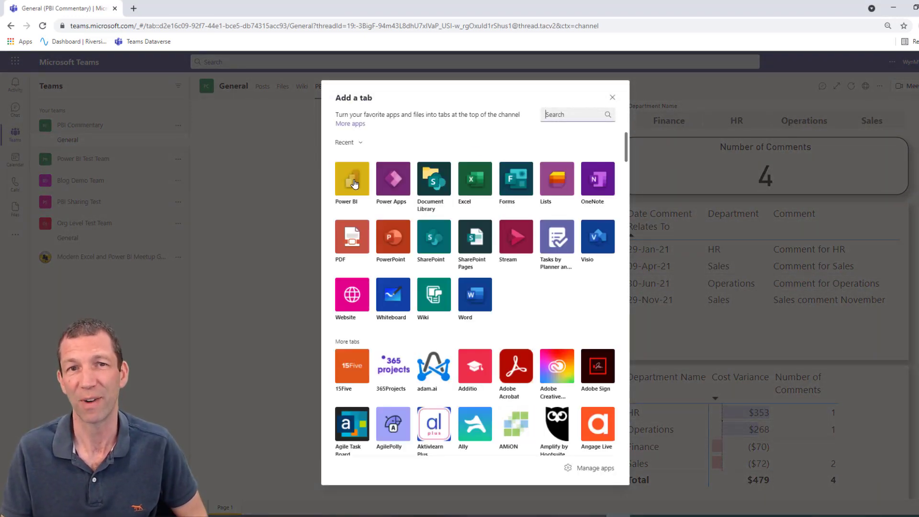
pyautogui.click(611, 97)
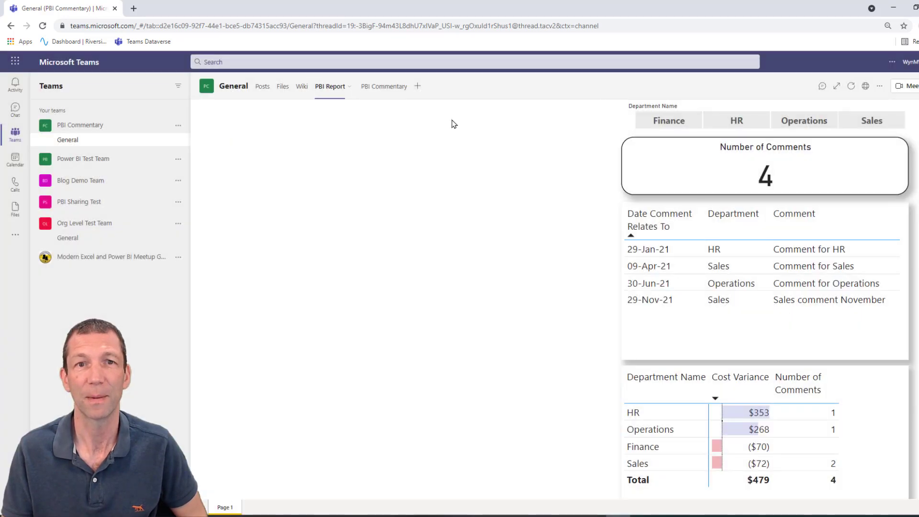
pyautogui.click(379, 90)
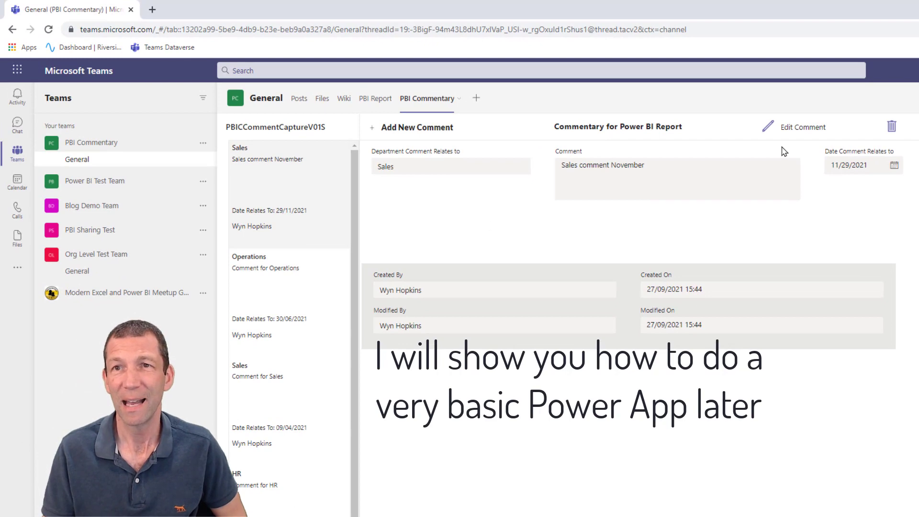
pyautogui.moveTo(785, 13); pyautogui.dragTo(300, 52)
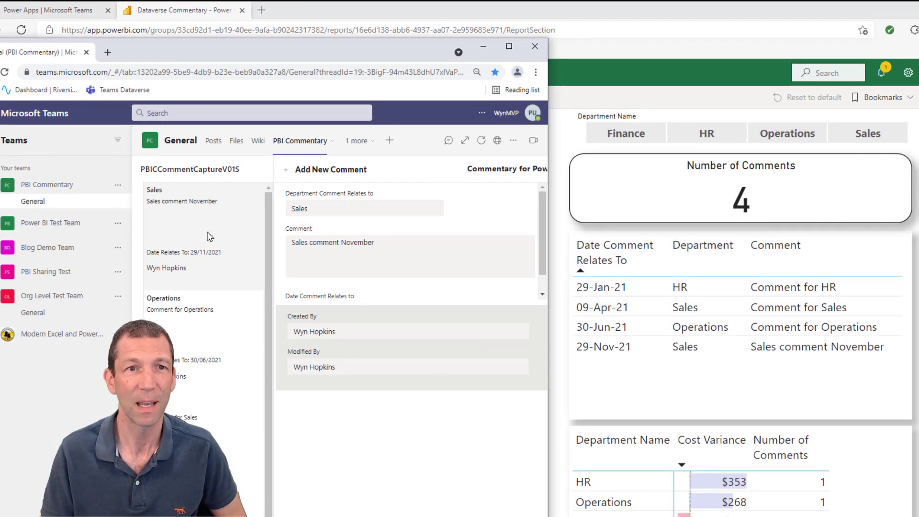
# Start a new comment in the commentary app, expand the app to full view, and set the related department to Finance
pyautogui.click(320, 171)
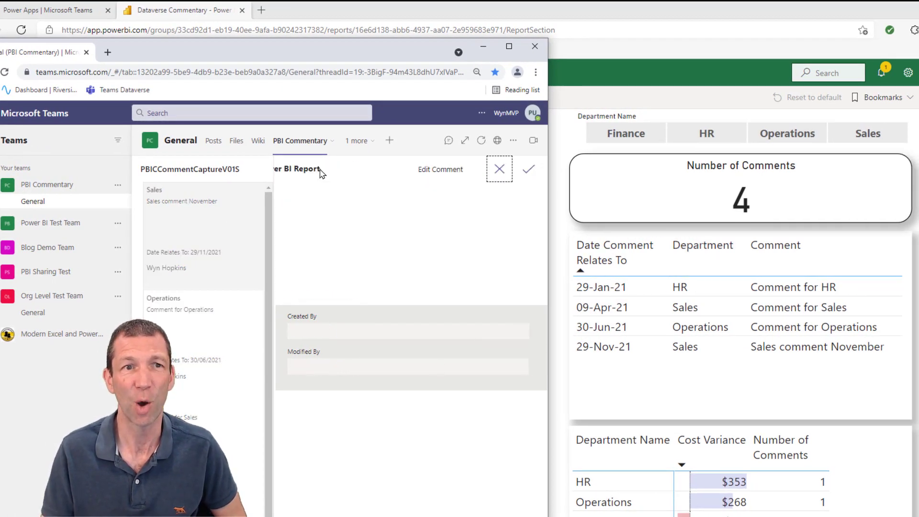
pyautogui.click(466, 144)
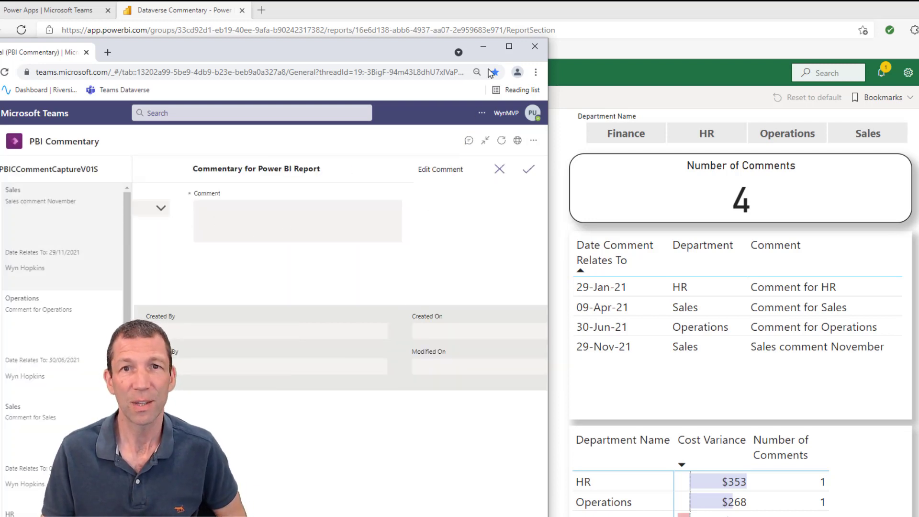
pyautogui.click(509, 46)
pyautogui.click(217, 165)
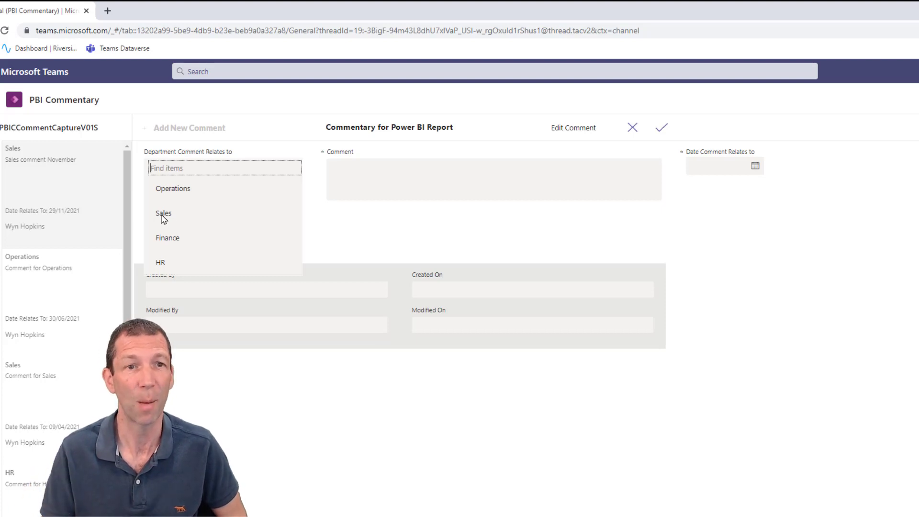
pyautogui.click(167, 241)
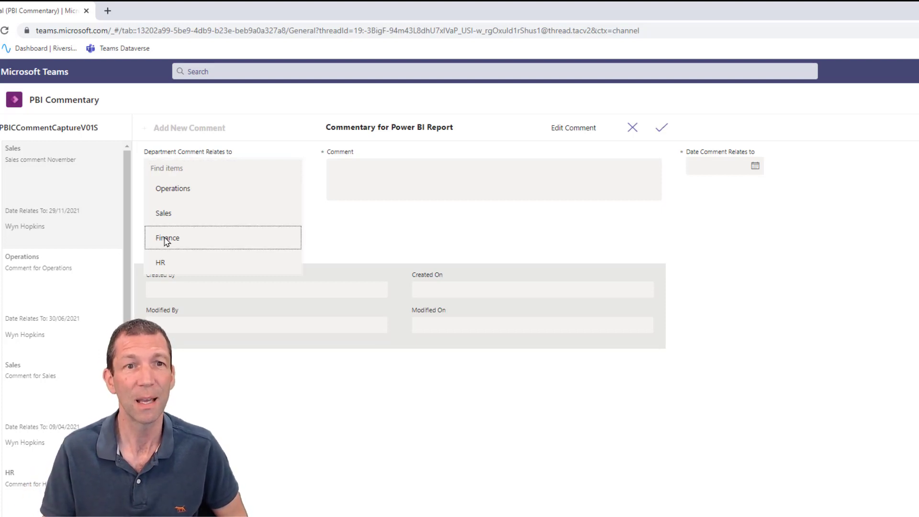
# Enter the comment "Mr Pro User Comment about Finance in June 21" and set the date it relates to as 6/30/2021
pyautogui.click(413, 180)
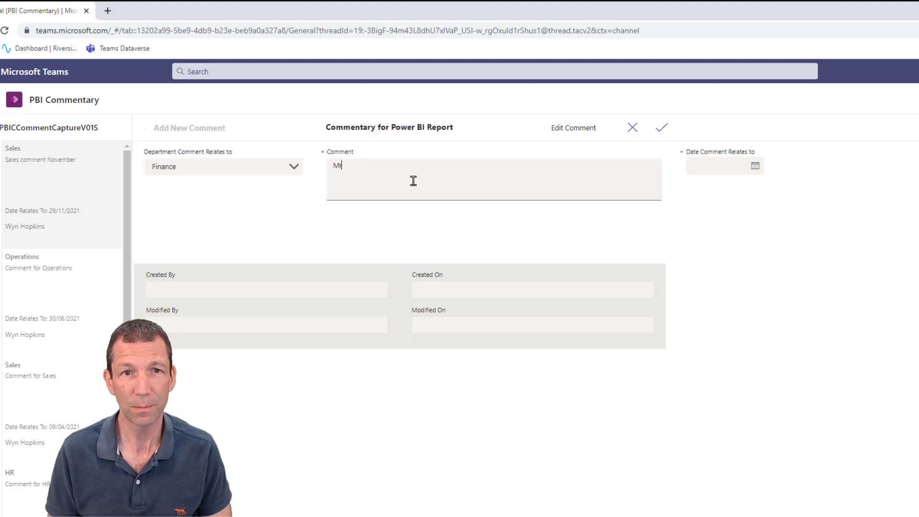
pyautogui.write('Mr Pr')
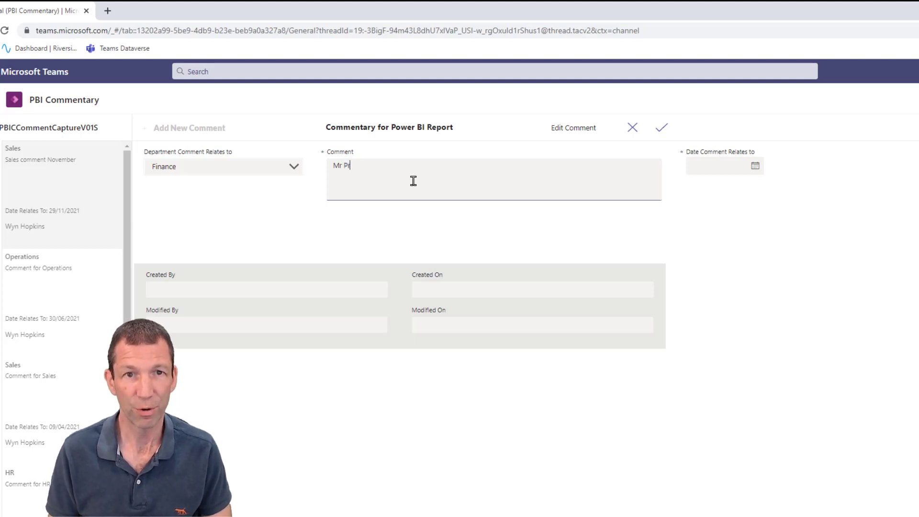
pyautogui.write('o User Comm')
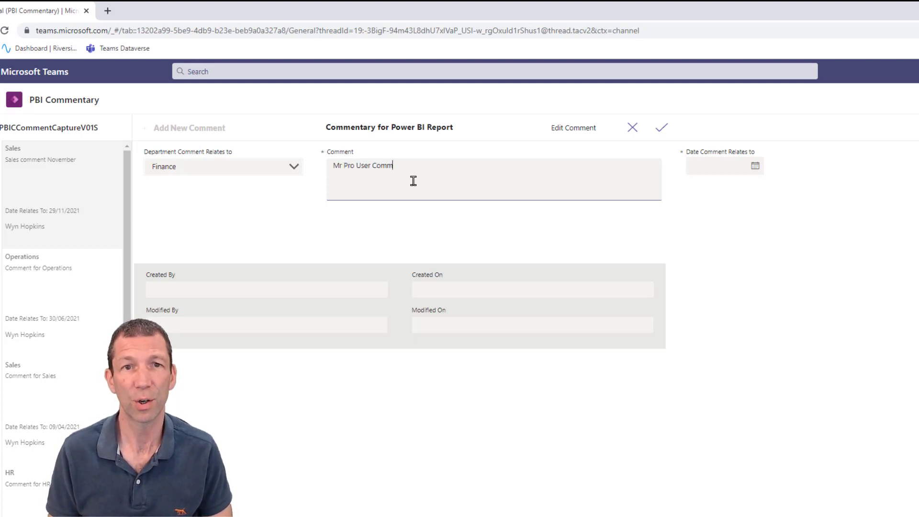
pyautogui.write('ent about Finance in June 21')
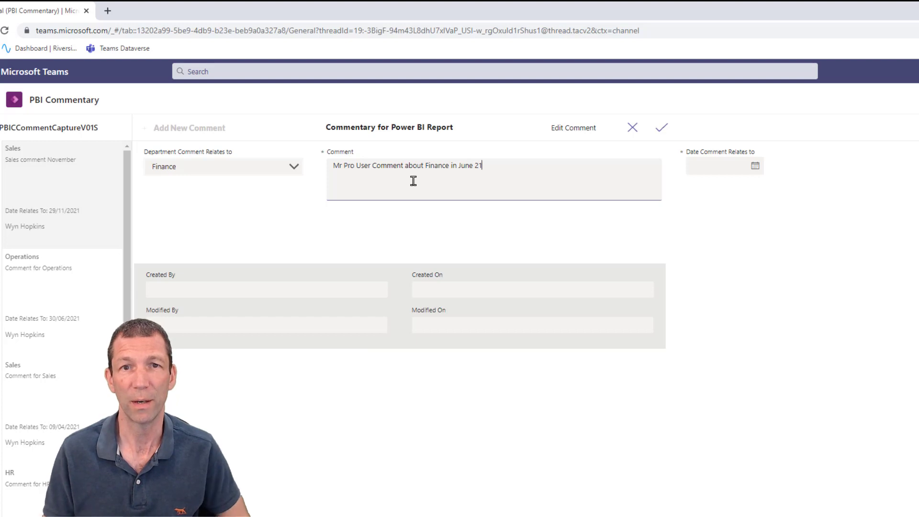
pyautogui.click(755, 166)
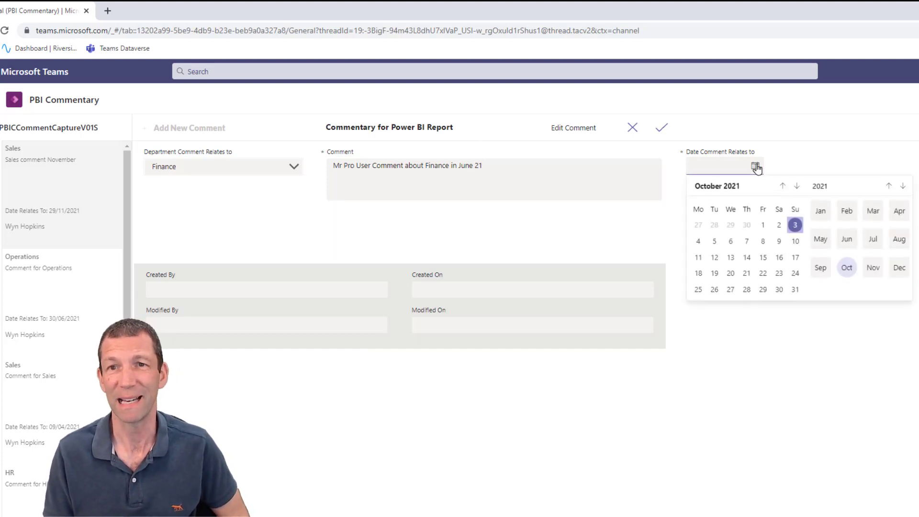
pyautogui.click(841, 243)
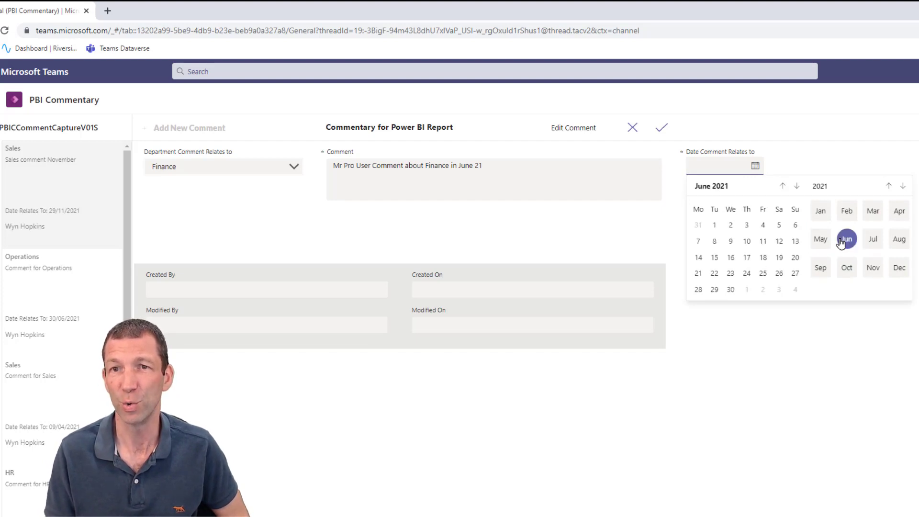
pyautogui.click(730, 291)
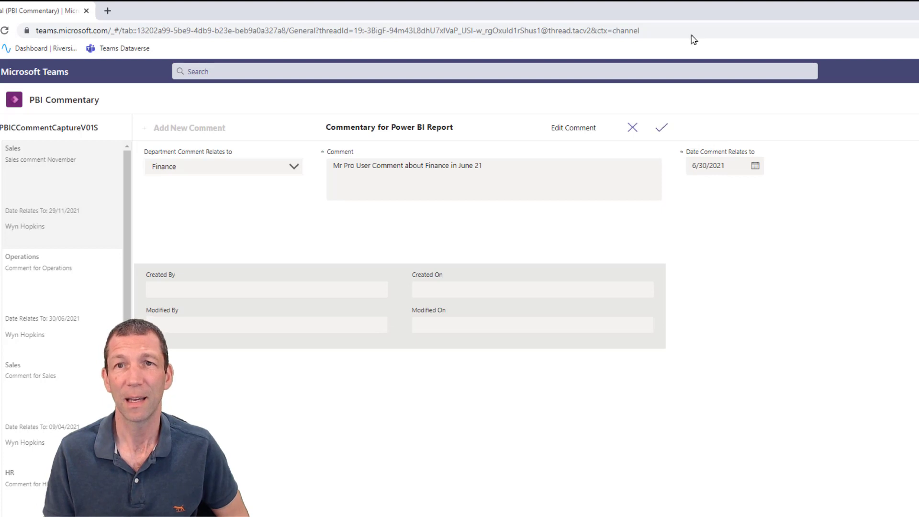
# Arrange the commentary app window beside the Power BI report and save the new Finance comment
pyautogui.moveTo(697, 14); pyautogui.dragTo(244, 57)
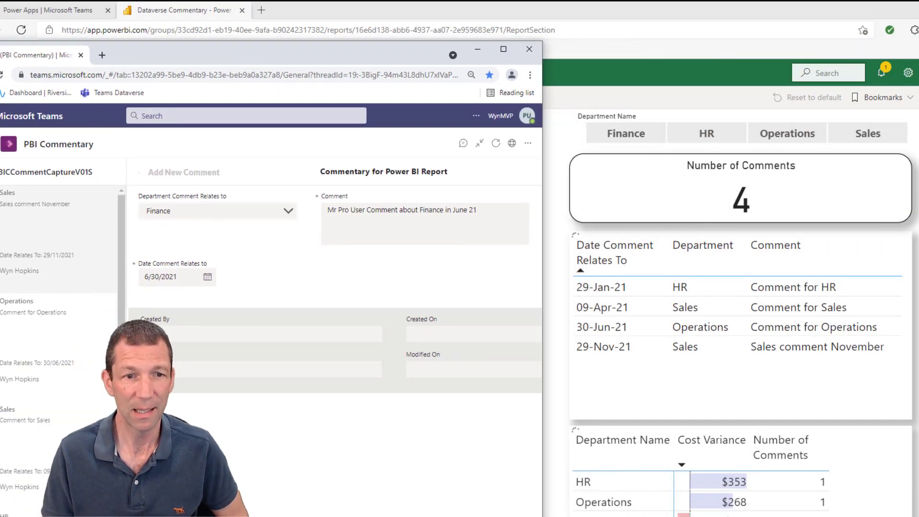
pyautogui.moveTo(165, 55); pyautogui.dragTo(38, 44)
pyautogui.moveTo(416, 231); pyautogui.dragTo(560, 252)
pyautogui.moveTo(392, 56); pyautogui.dragTo(260, 68)
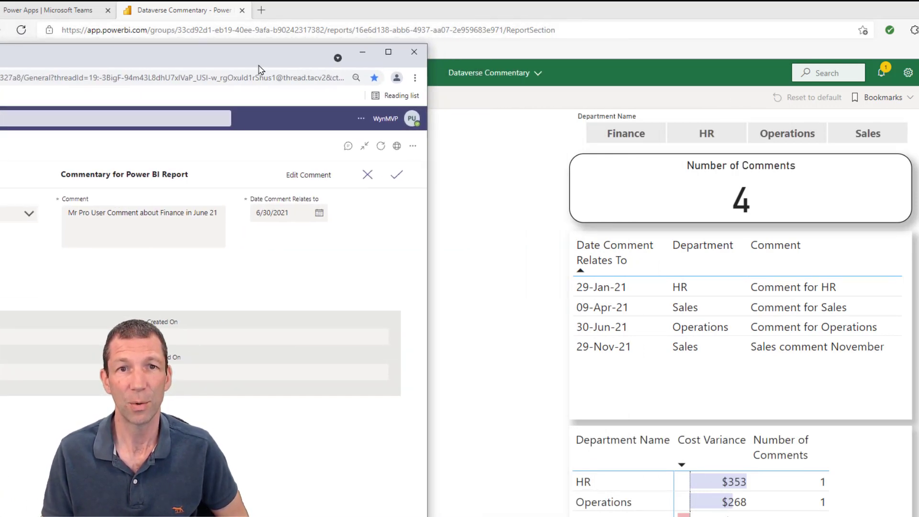
pyautogui.click(396, 178)
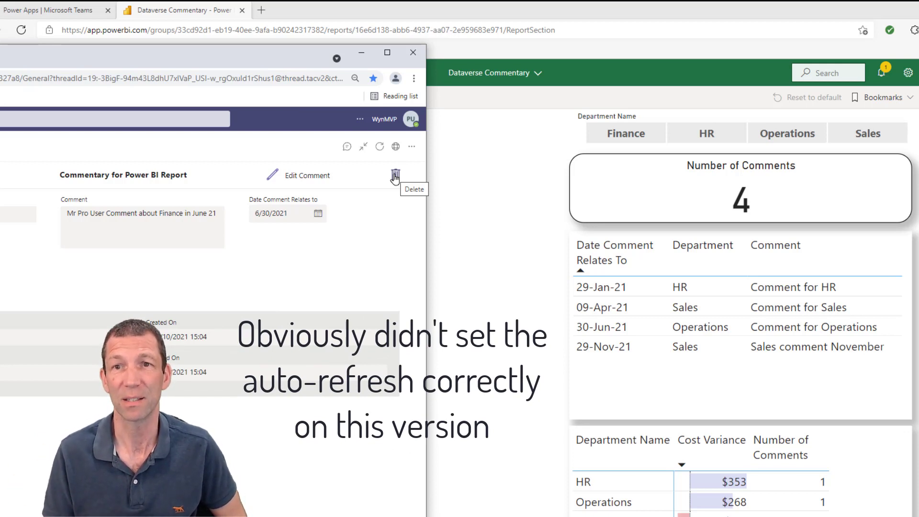
# Reload the Dataverse Commentary report in the Power BI service and filter it to the Finance department
pyautogui.click(525, 173)
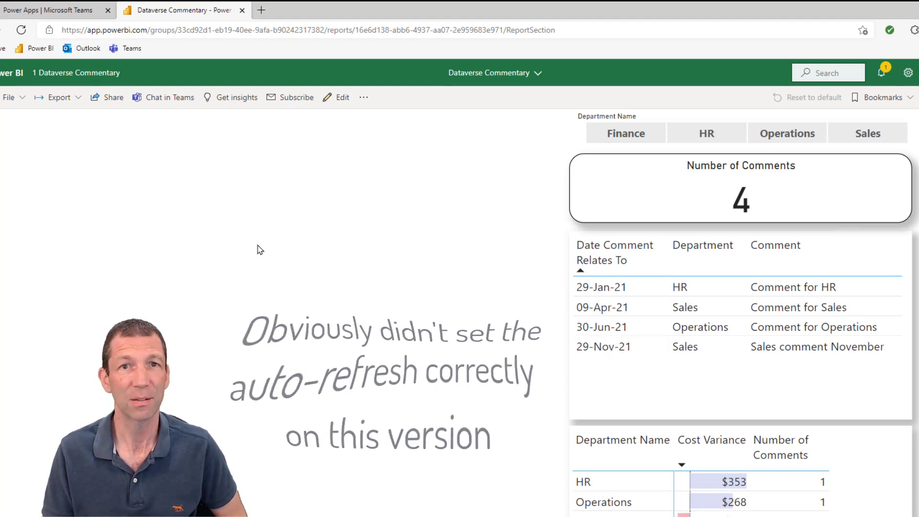
pyautogui.click(21, 31)
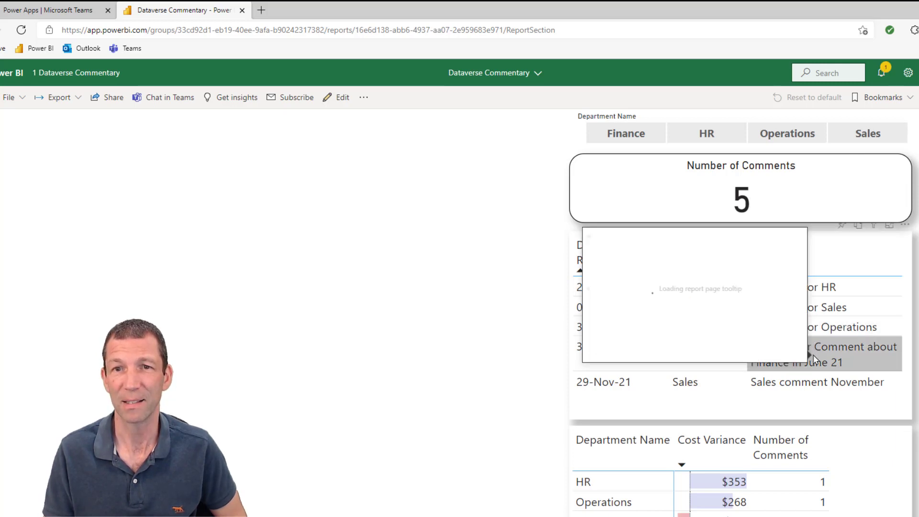
pyautogui.click(622, 135)
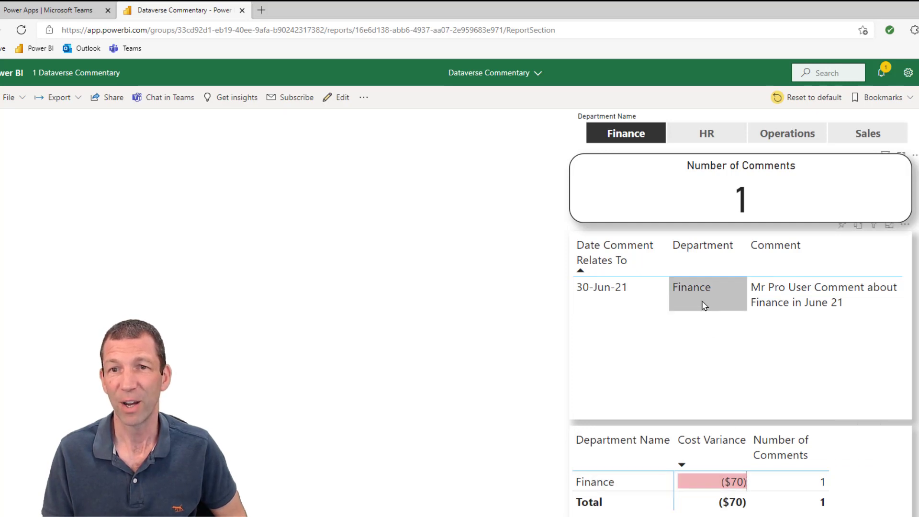
pyautogui.moveTo(758, 299)
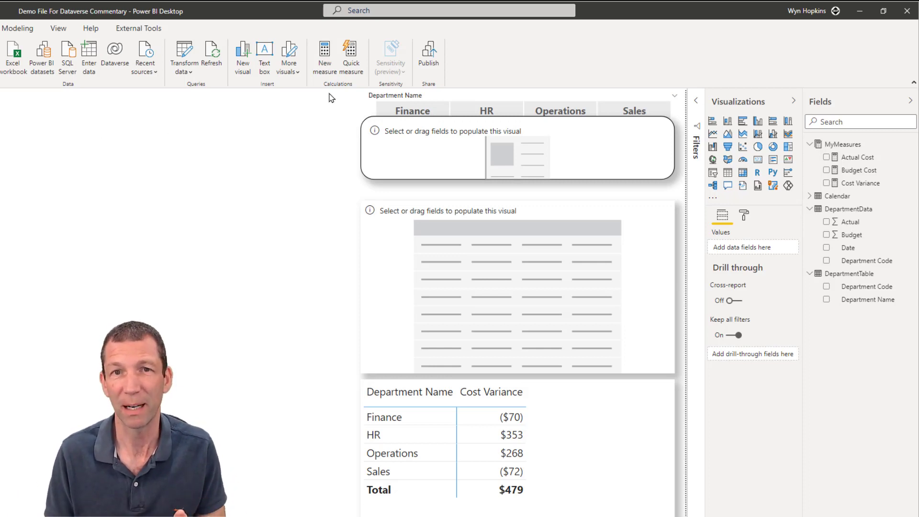
# Switch to Power BI Desktop, move the empty card visual slightly down from the department slicer, and open the data model diagram
pyautogui.moveTo(412, 150); pyautogui.dragTo(412, 157)
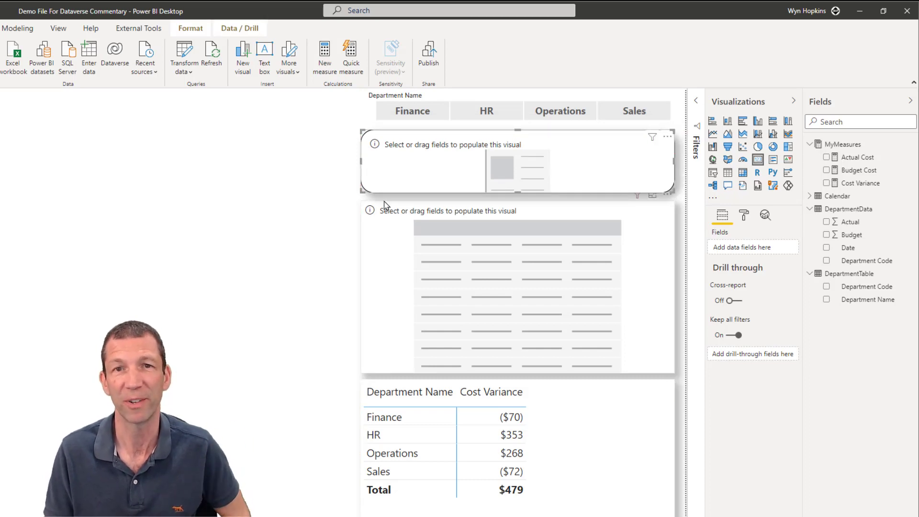
pyautogui.click(314, 267)
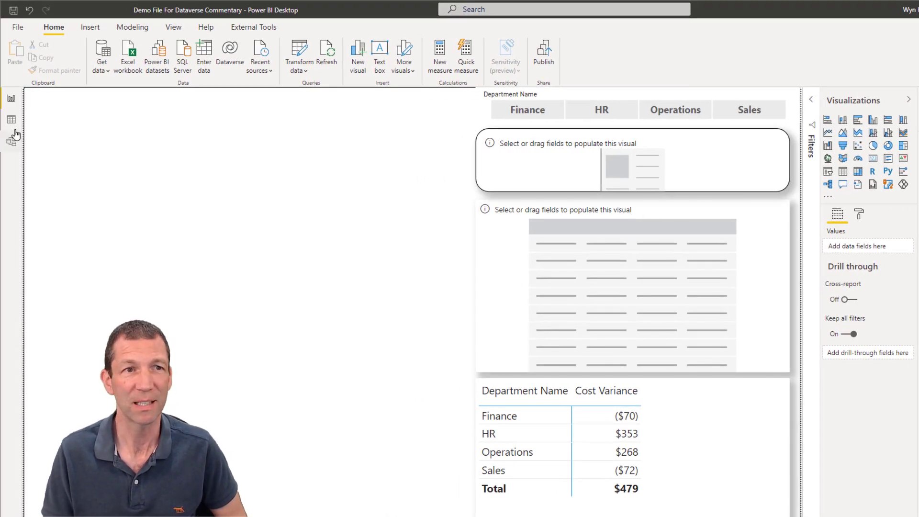
pyautogui.click(12, 145)
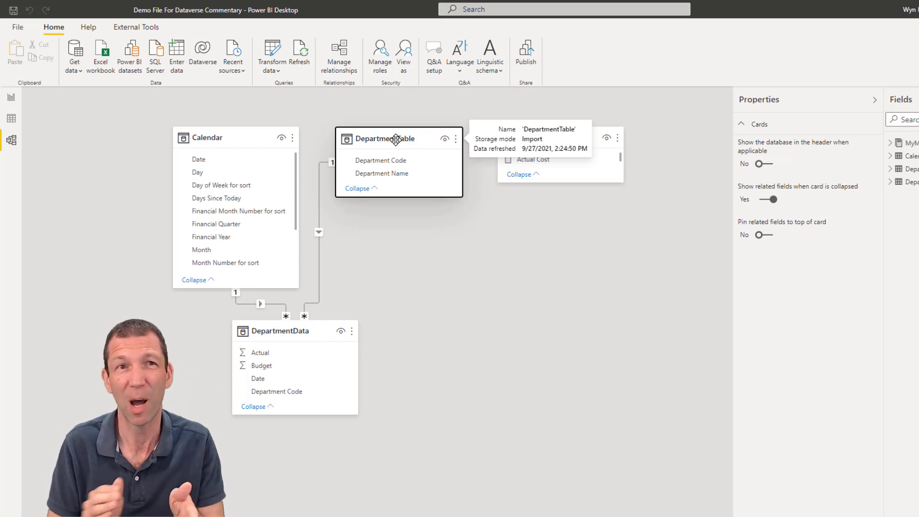
pyautogui.click(81, 71)
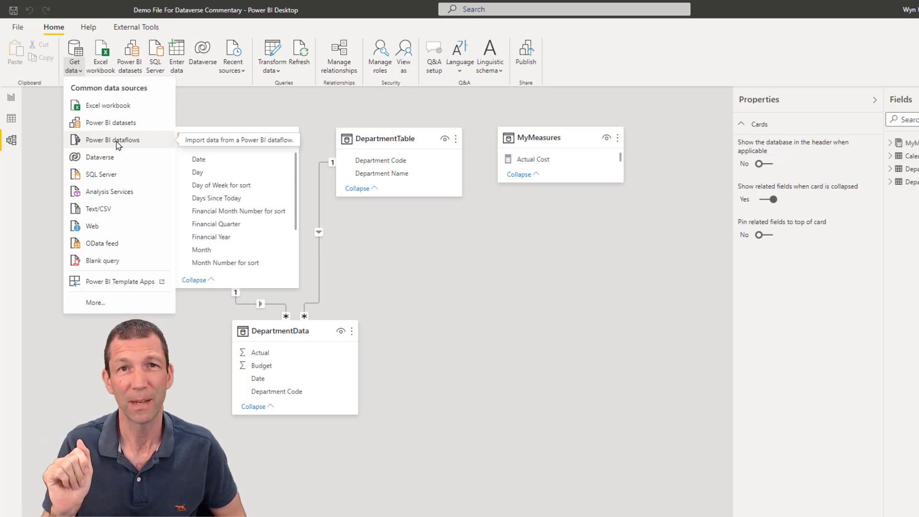
pyautogui.click(412, 142)
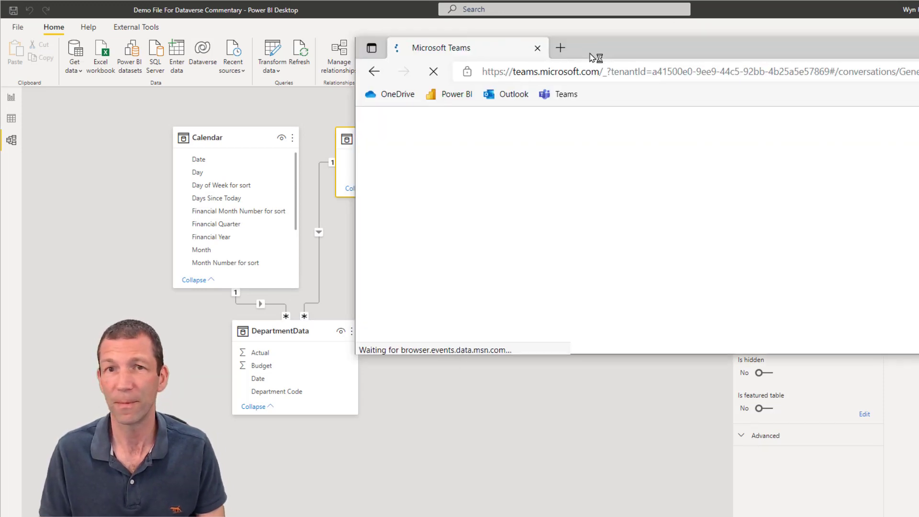
# Switch to Microsoft Teams in the browser, maximize its window, and create a private team named "Demo DV Commentary"
pyautogui.moveTo(601, 56); pyautogui.dragTo(408, 82)
pyautogui.click(771, 76)
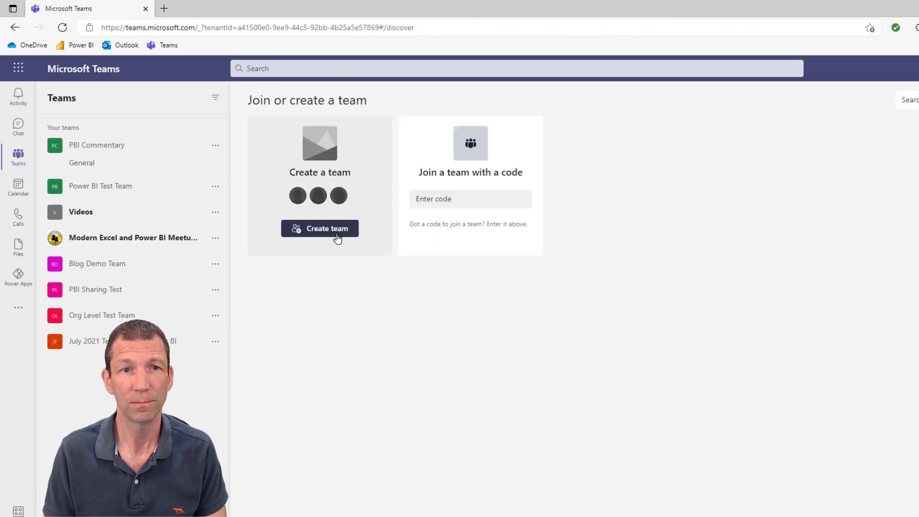
pyautogui.click(333, 231)
pyautogui.click(425, 225)
pyautogui.click(443, 226)
pyautogui.write('Demo DV Commentary')
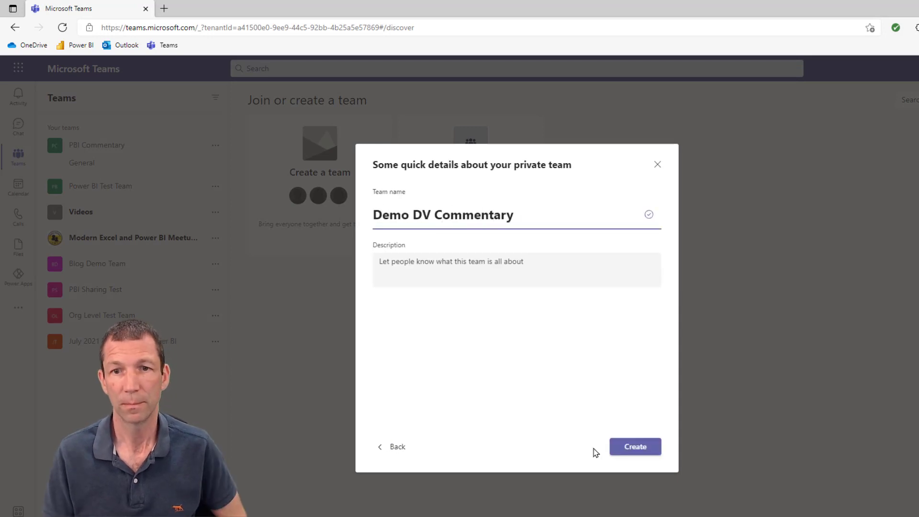
pyautogui.click(628, 448)
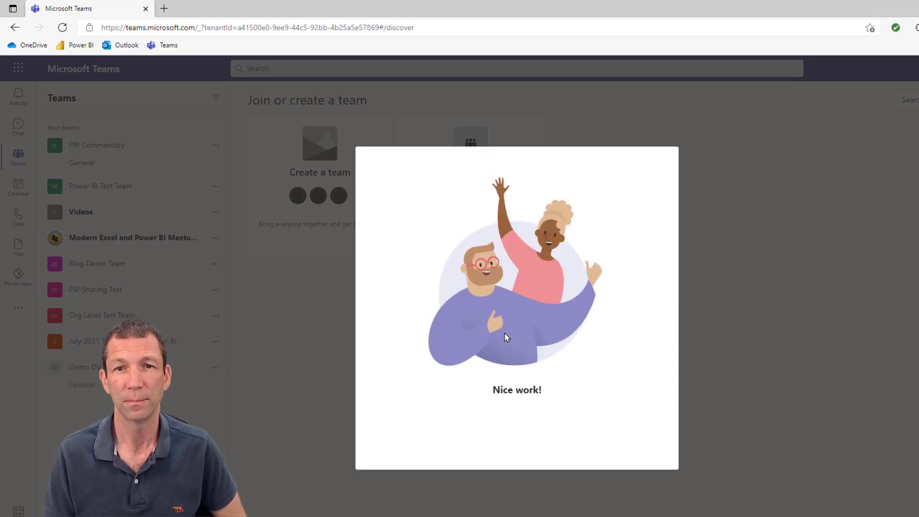
pyautogui.click(642, 449)
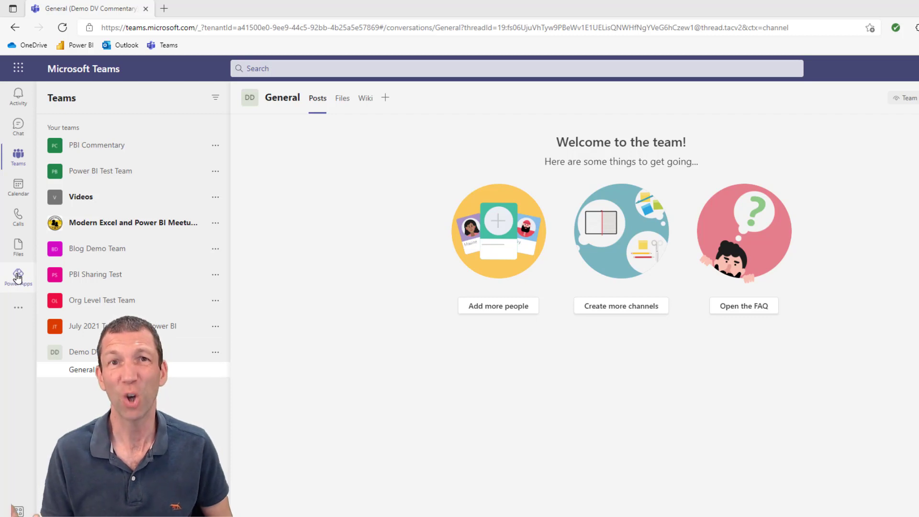
# Open the Power Apps app within Microsoft Teams
pyautogui.click(19, 307)
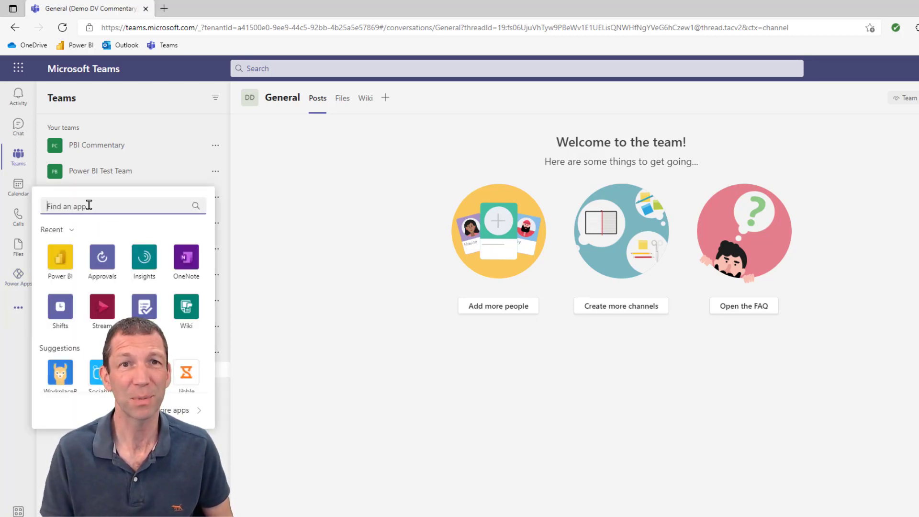
pyautogui.click(11, 316)
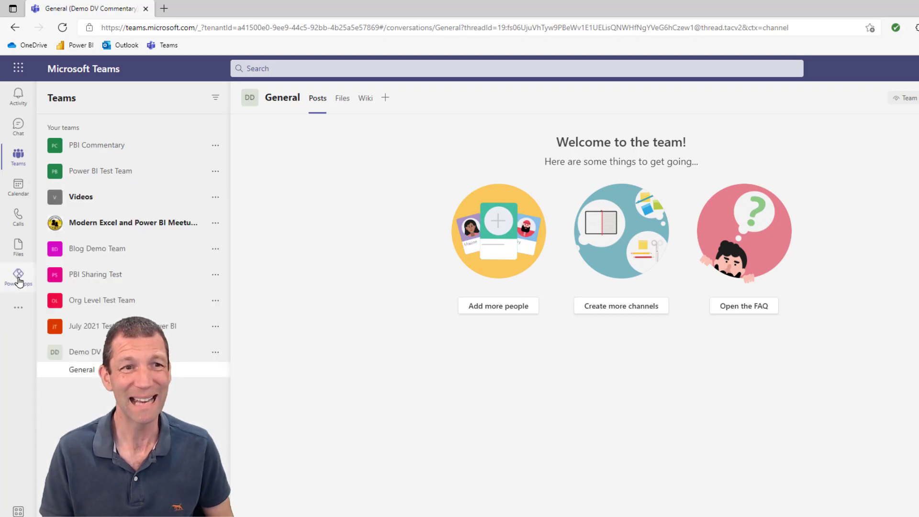
pyautogui.rightClick(18, 279)
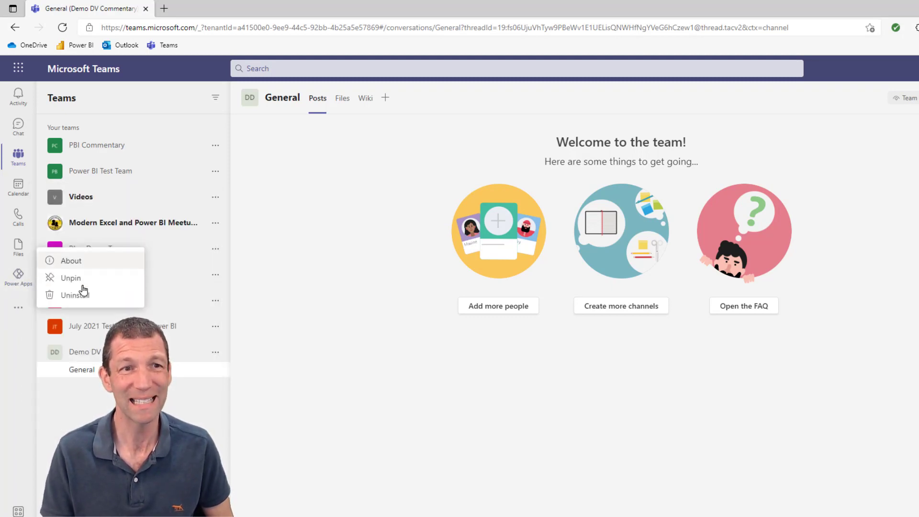
pyautogui.click(13, 277)
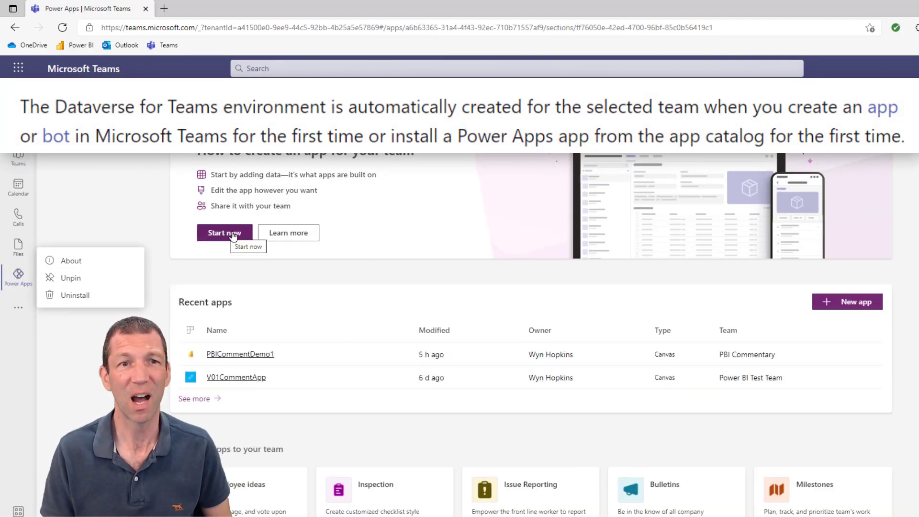
# Create a new app in the Demo DV Commentary team
pyautogui.click(217, 235)
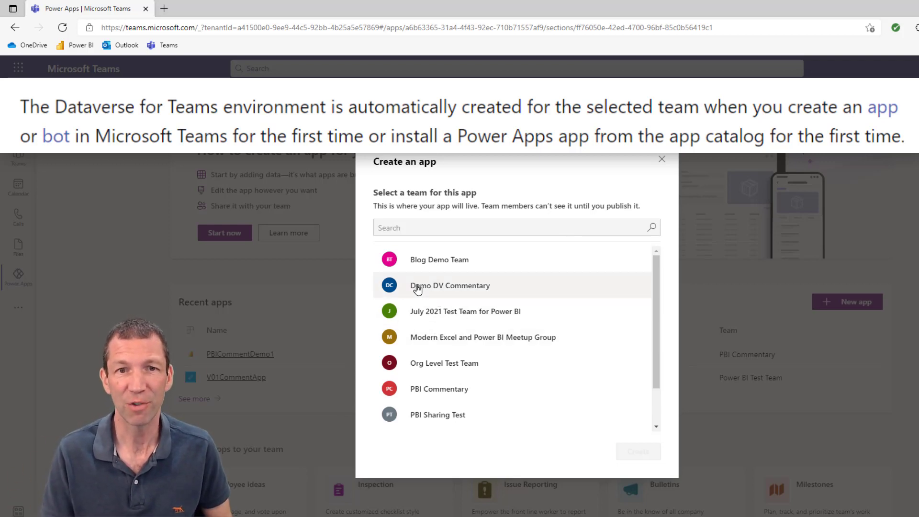
pyautogui.click(464, 288)
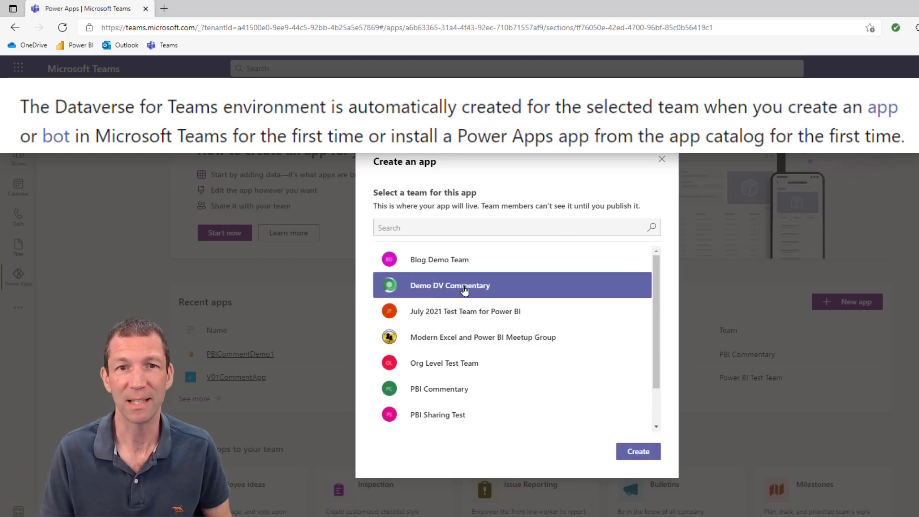
pyautogui.click(637, 453)
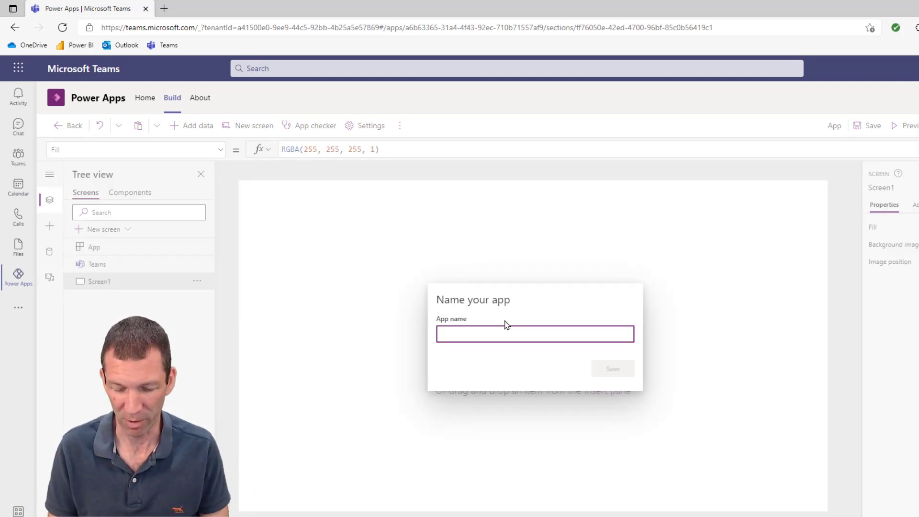
# Name the new app "app_PBICommentary" and save it
pyautogui.write('app')
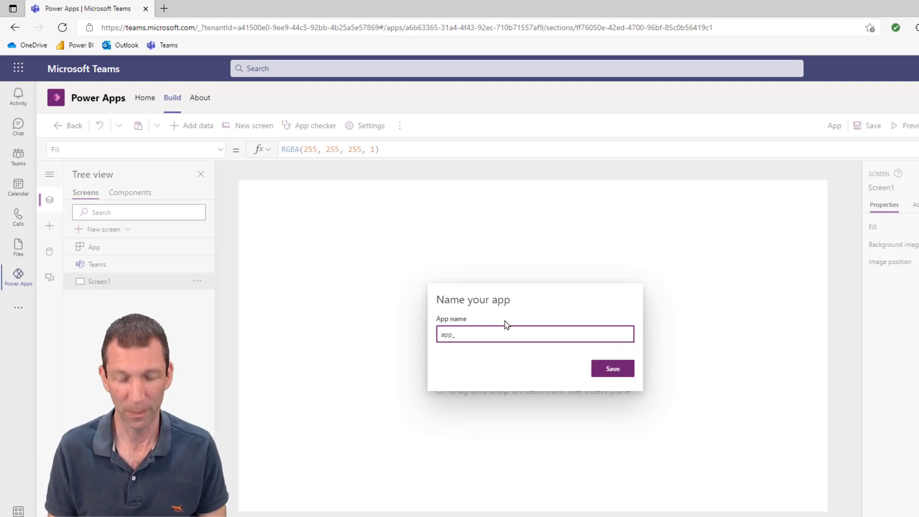
pyautogui.write('_PBI')
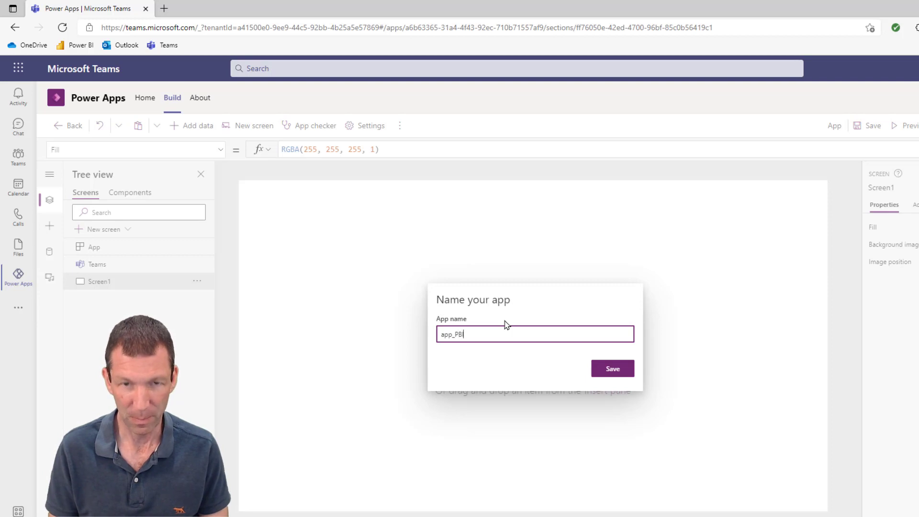
pyautogui.write('Commentr')
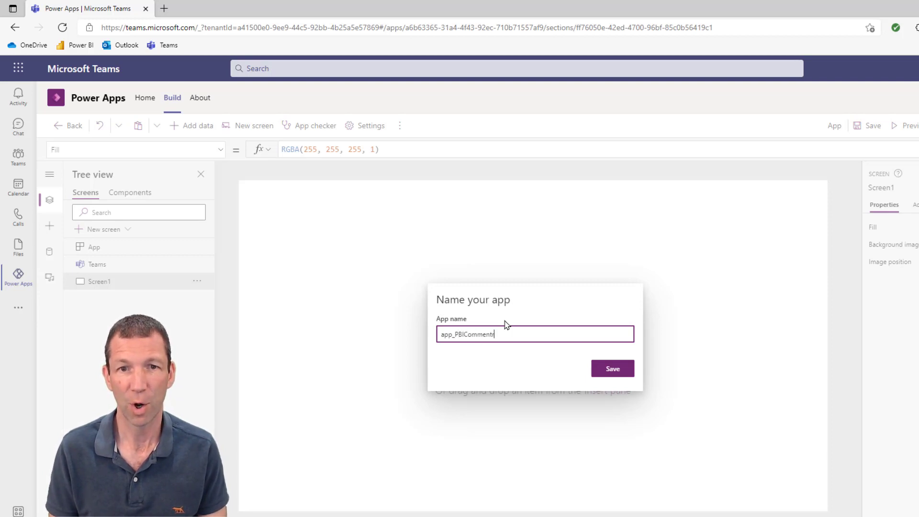
pyautogui.press('BackSpace')
pyautogui.write('ary')
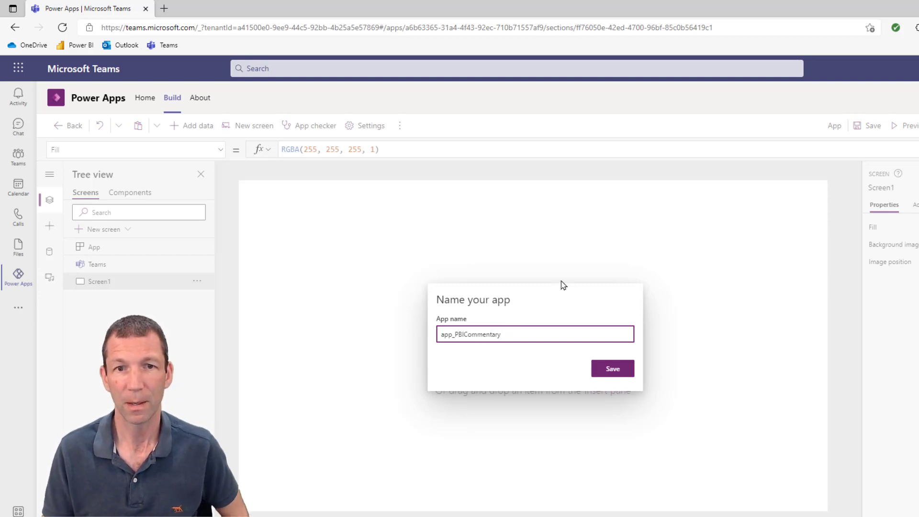
pyautogui.click(616, 375)
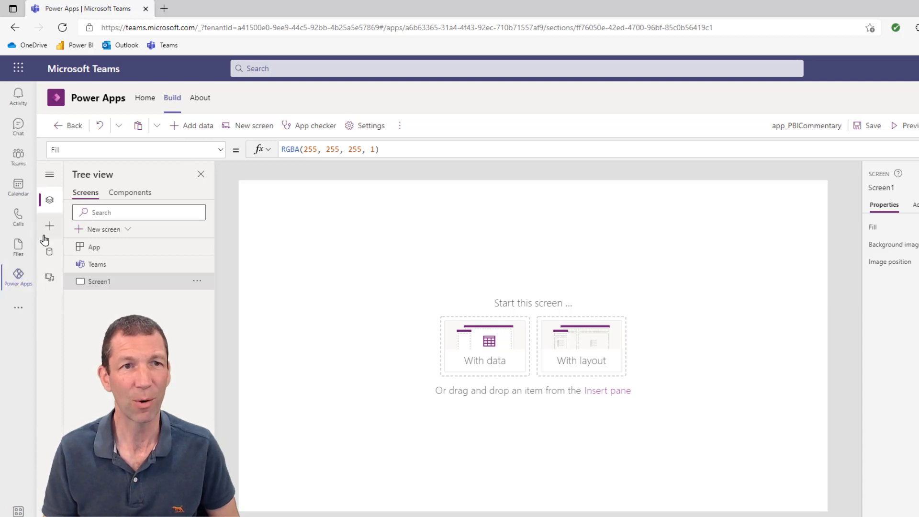
# Go to the build area for the Demo DV Commentary team and list all its items, showing only the tables
pyautogui.click(174, 101)
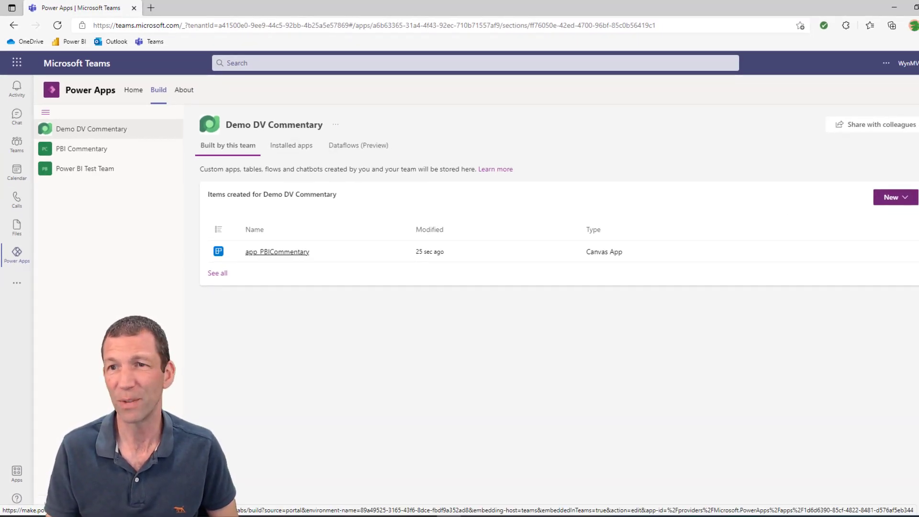
pyautogui.click(903, 198)
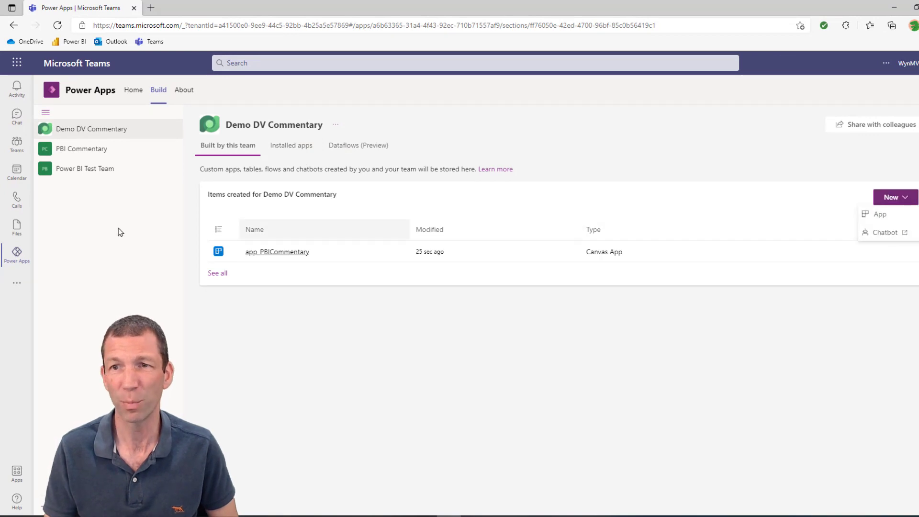
pyautogui.click(220, 276)
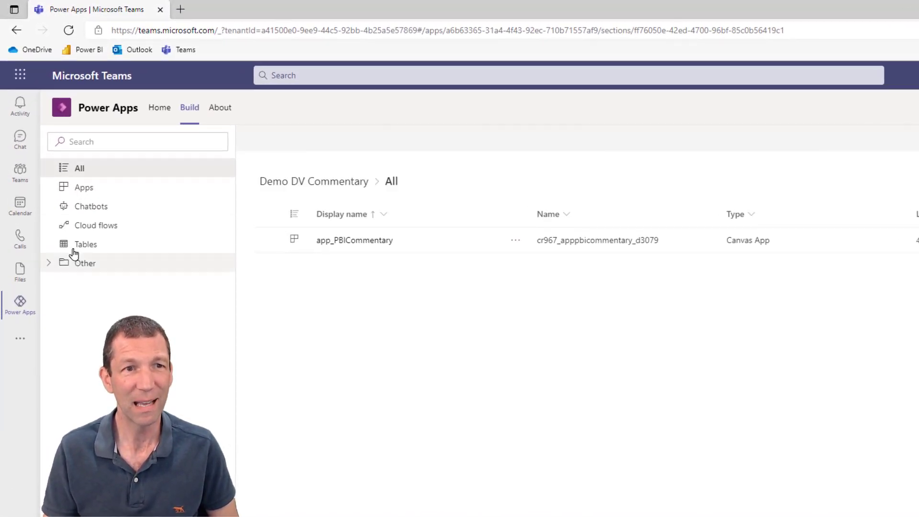
pyautogui.click(95, 245)
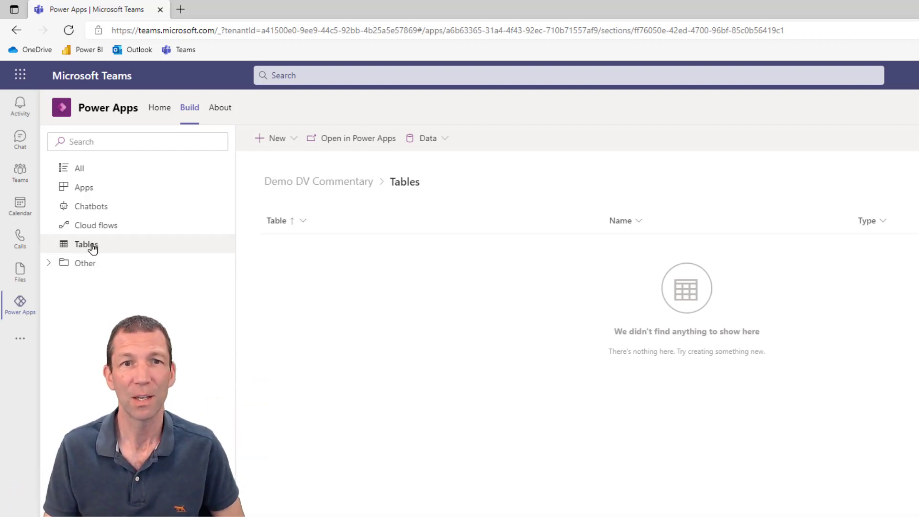
# Start a new Dataverse table with the display name "tblDVCommentary"
pyautogui.click(293, 140)
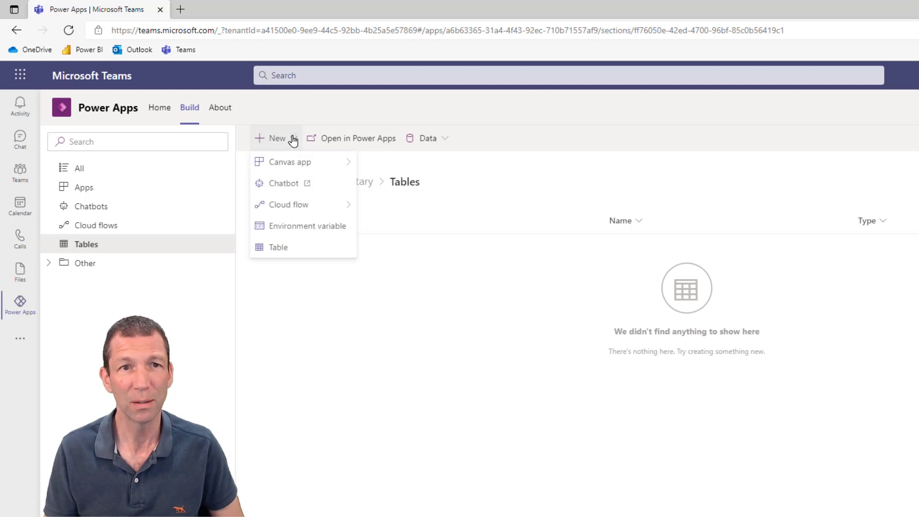
pyautogui.click(269, 253)
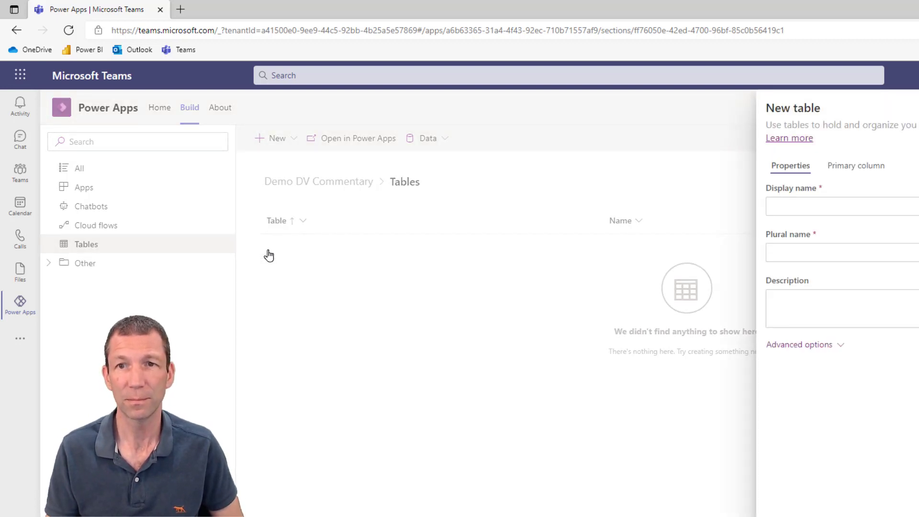
pyautogui.click(815, 206)
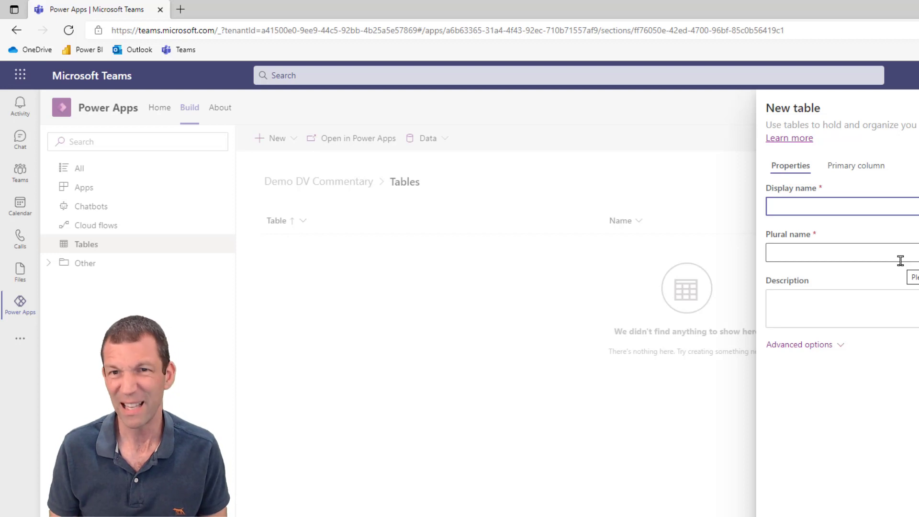
pyautogui.write('t')
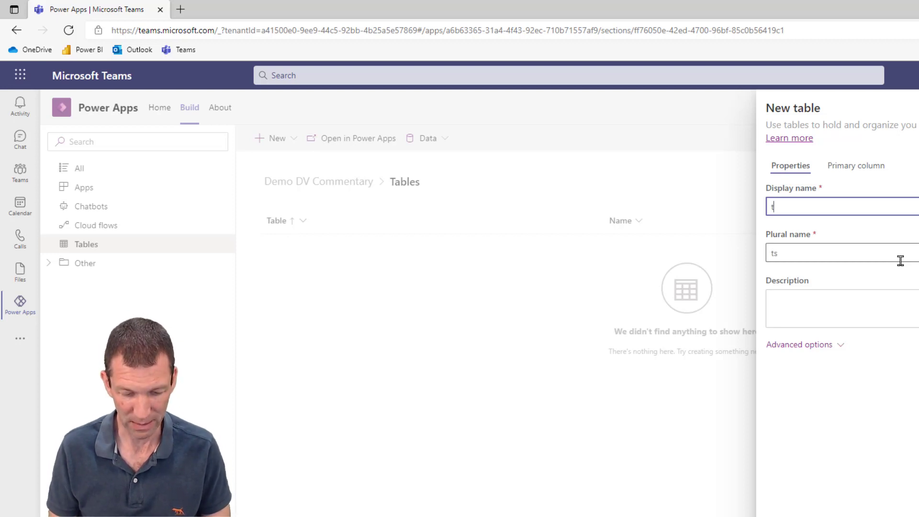
pyautogui.write('bl')
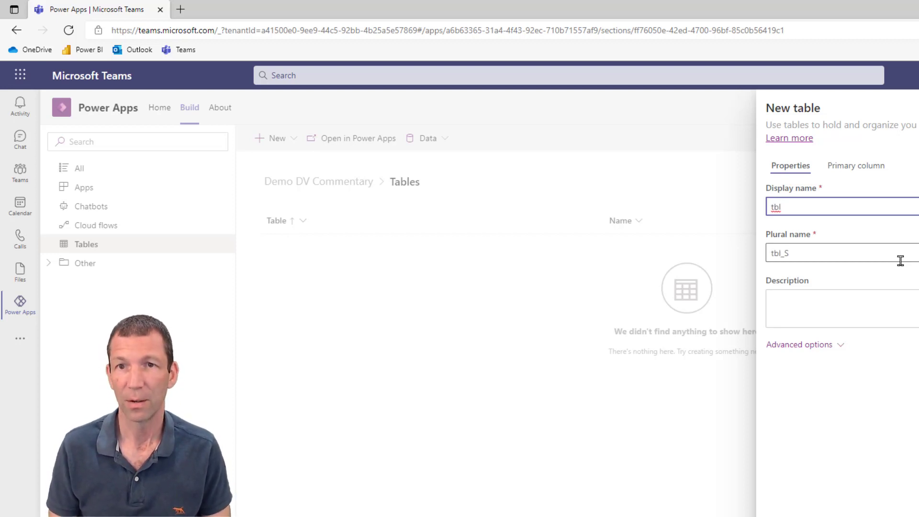
pyautogui.write('DVCOmm')
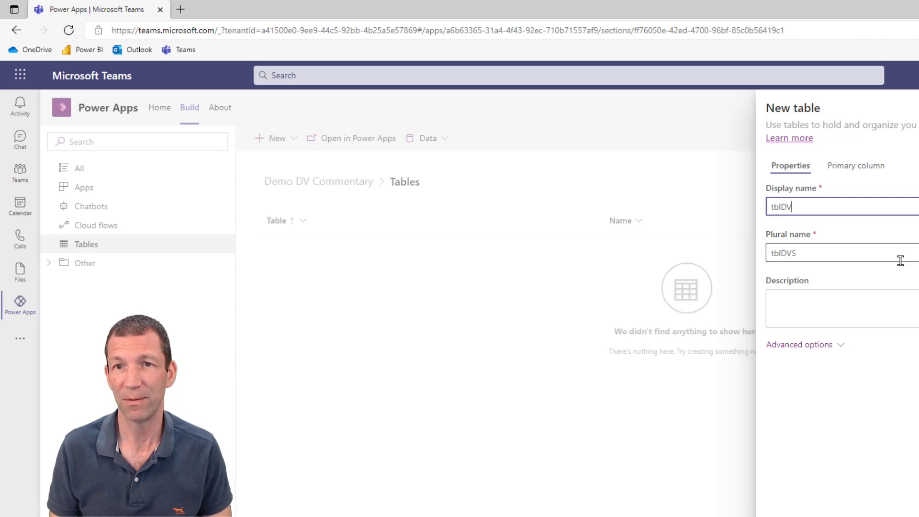
pyautogui.press('BackSpace')
pyautogui.press('BackSpace')
pyautogui.press('BackSpace')
pyautogui.write('om')
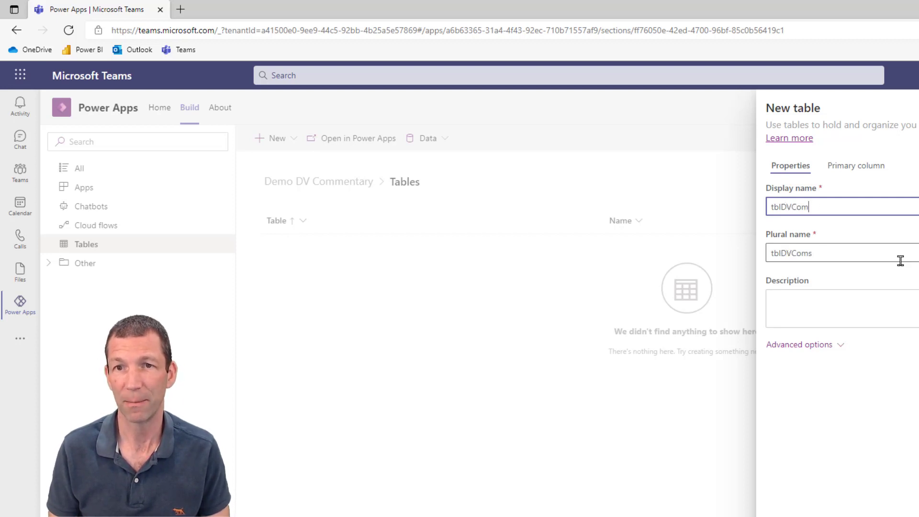
pyautogui.write('mentary')
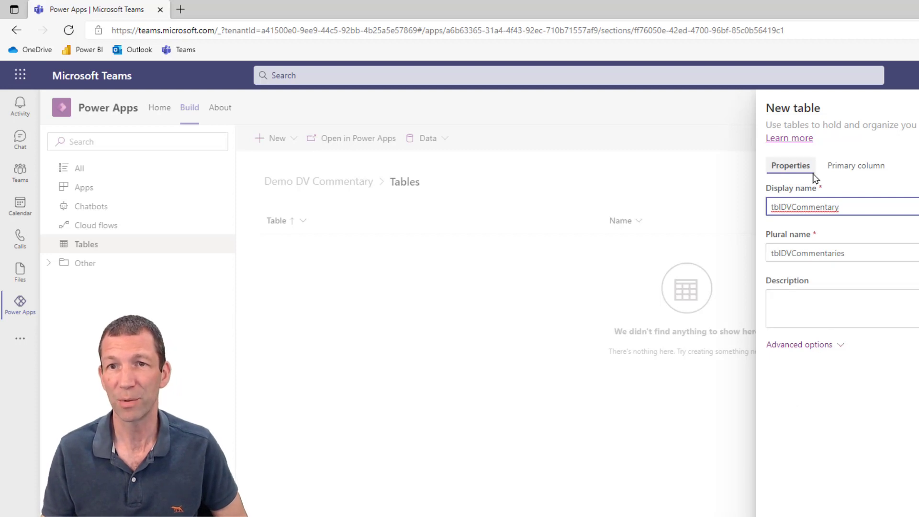
# Rename the table's primary column to "CommentID", expand its advanced options, and create the table
pyautogui.click(866, 167)
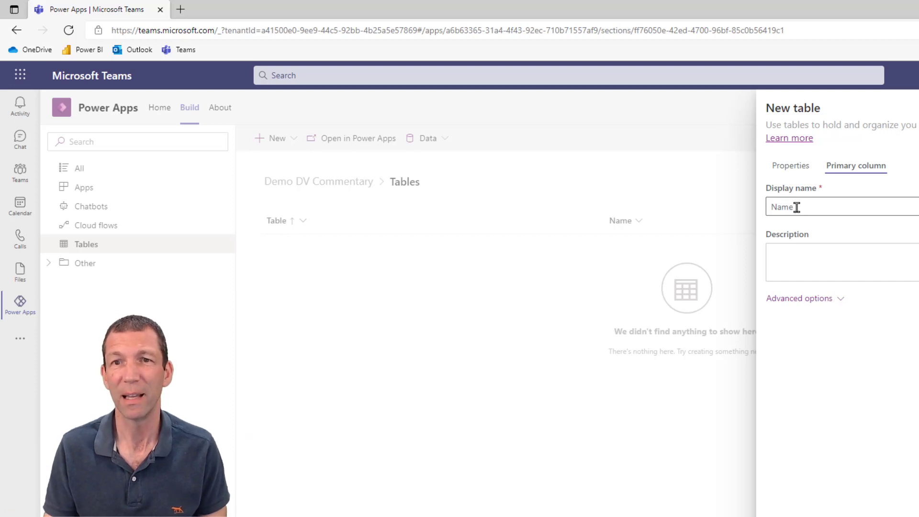
pyautogui.moveTo(795, 207); pyautogui.dragTo(767, 207)
pyautogui.write('CommentID')
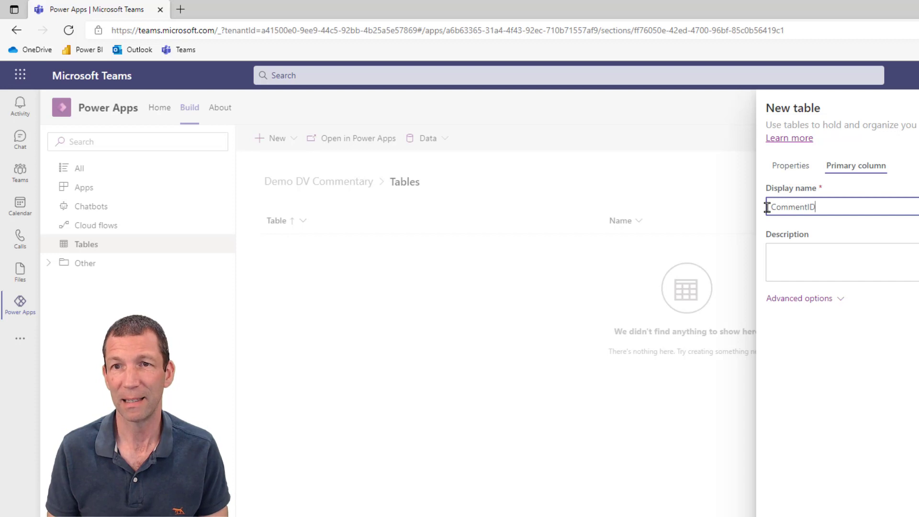
pyautogui.click(810, 248)
pyautogui.click(827, 299)
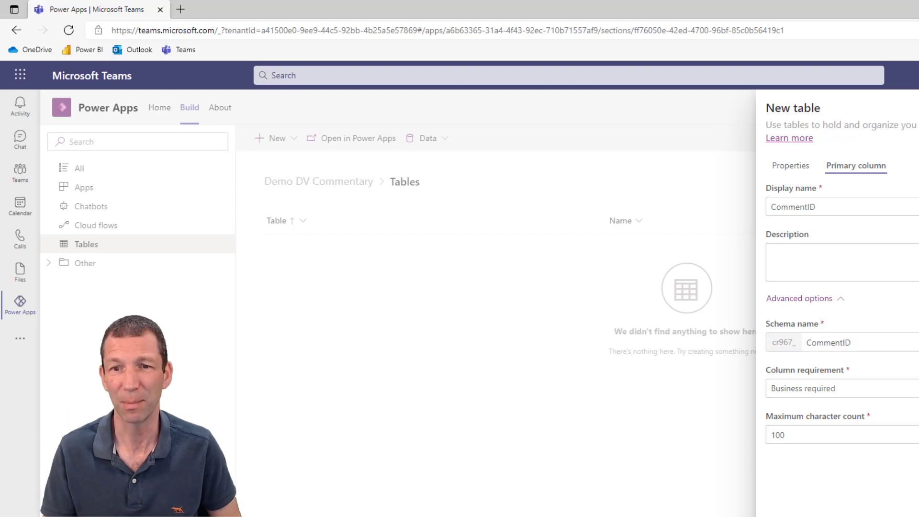
pyautogui.click(790, 516)
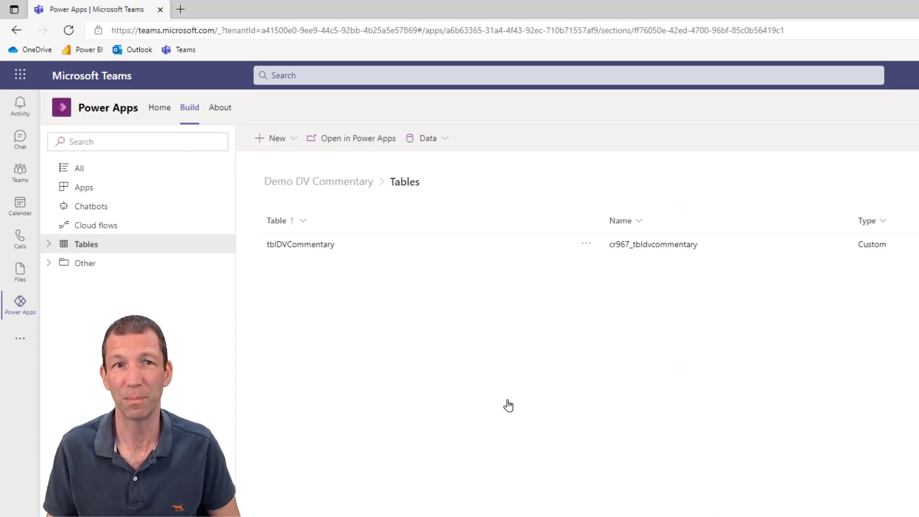
# Open the tblDVCommentary table and examine its default columns
pyautogui.click(315, 245)
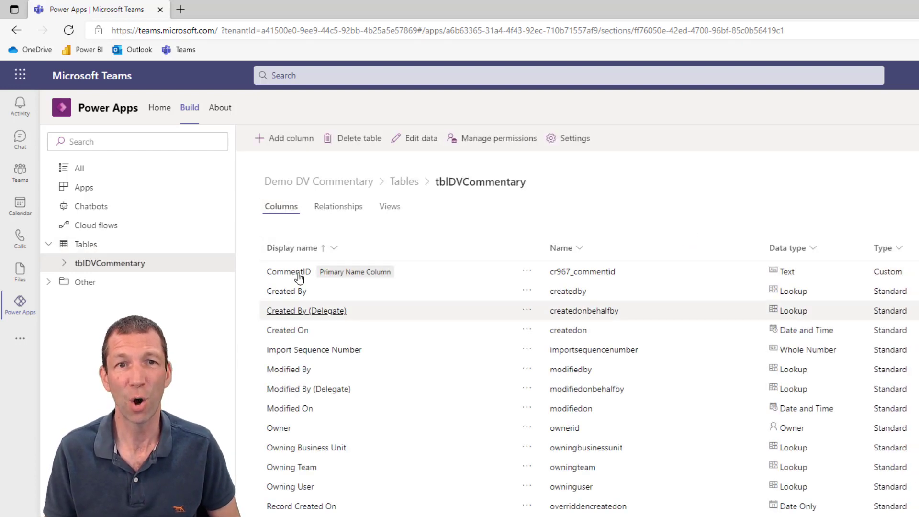
pyautogui.scroll(-1, 296, 373)
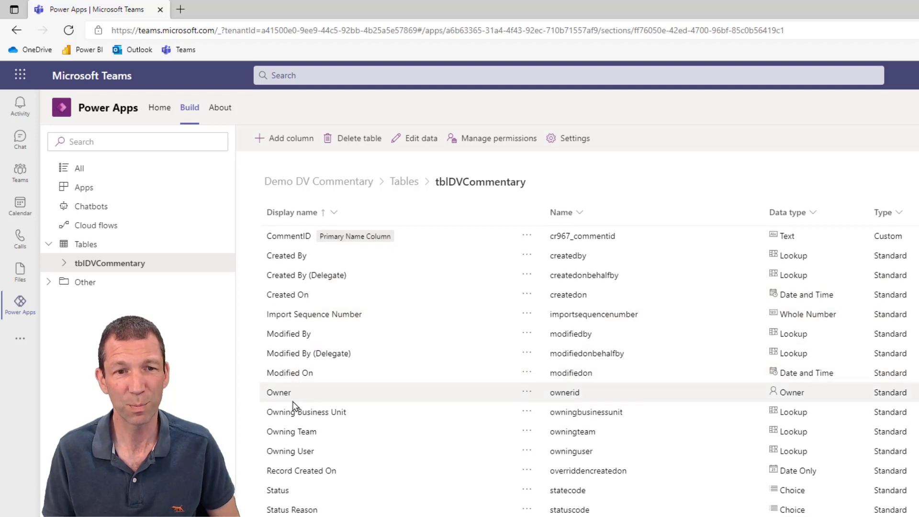
pyautogui.scroll(1, 298, 413)
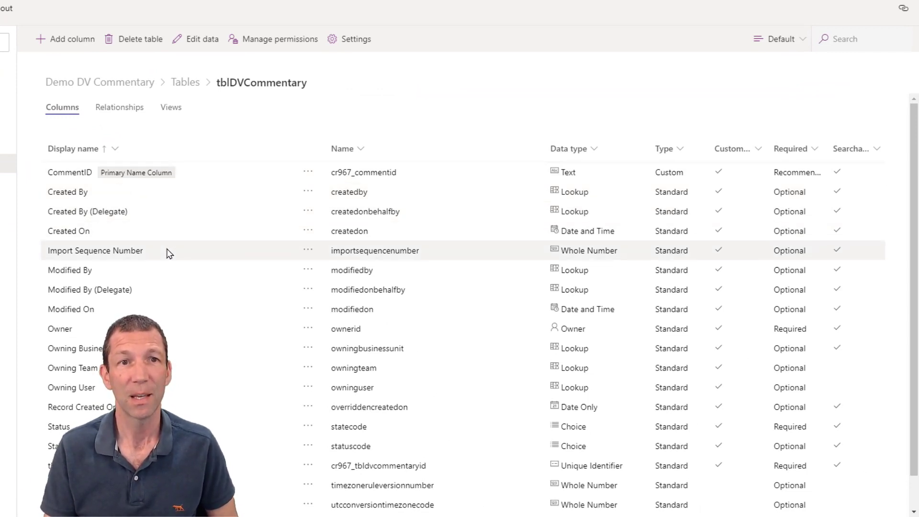
# Add a column to the table with the display name "Date Comment Relates to"
pyautogui.click(68, 44)
pyautogui.click(787, 46)
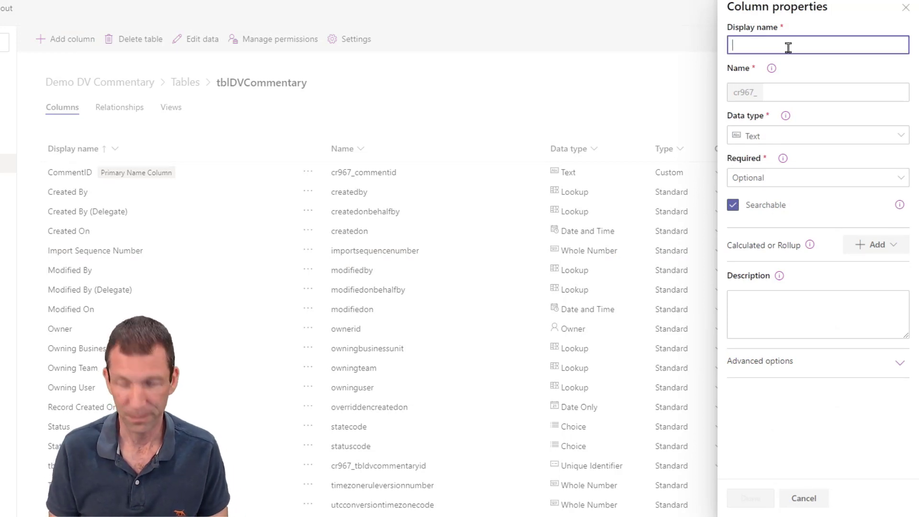
pyautogui.write('DateComment')
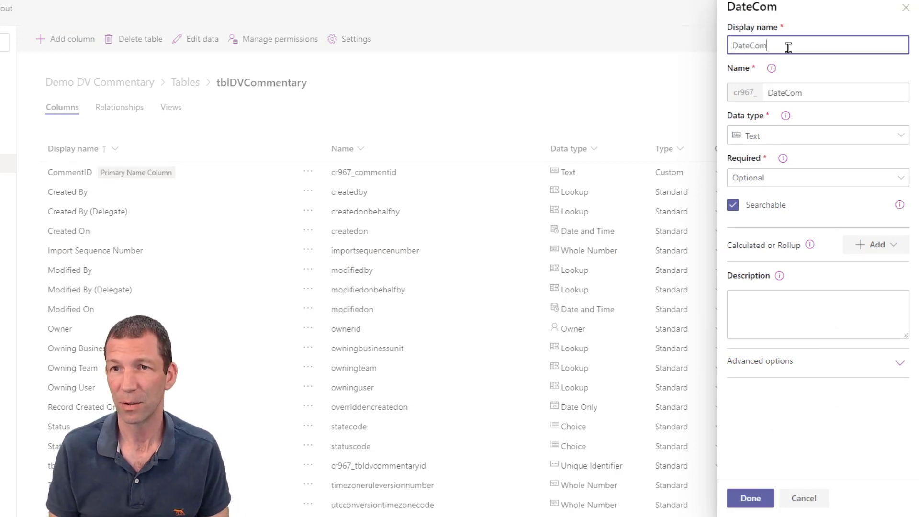
pyautogui.press('BackSpace')
pyautogui.press('BackSpace')
pyautogui.press('BackSpace')
pyautogui.press('BackSpace')
pyautogui.press('BackSpace')
pyautogui.press('BackSpace')
pyautogui.press('BackSpace')
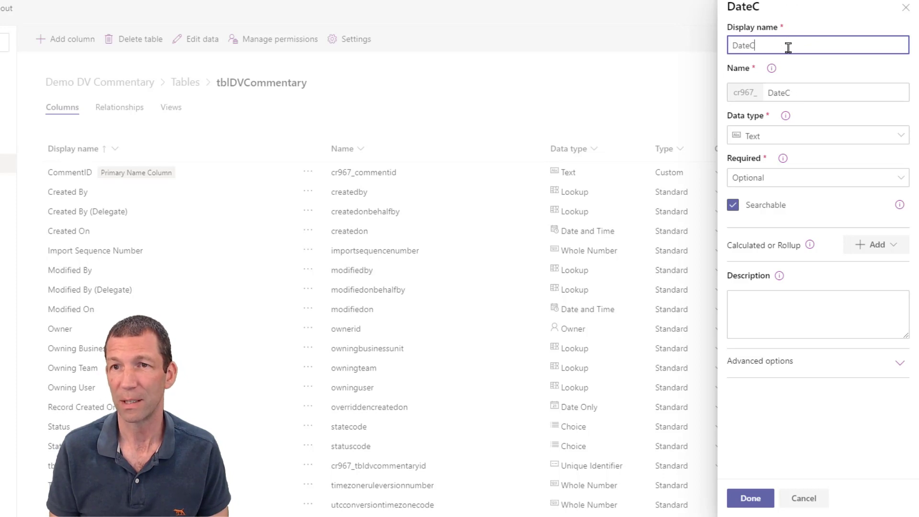
pyautogui.write('Comment')
pyautogui.write('Relates to')
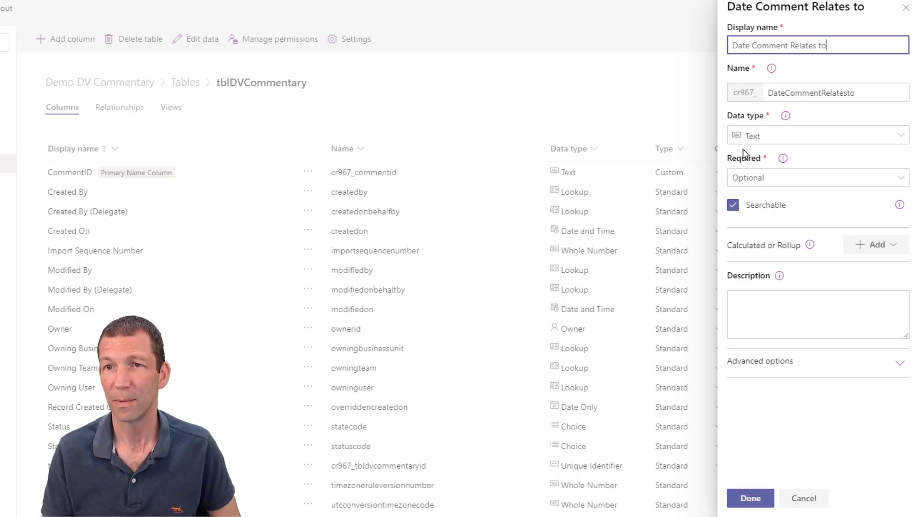
# Set the Date Comment Relates to column's data type to Date Only and make the column Required
pyautogui.click(763, 138)
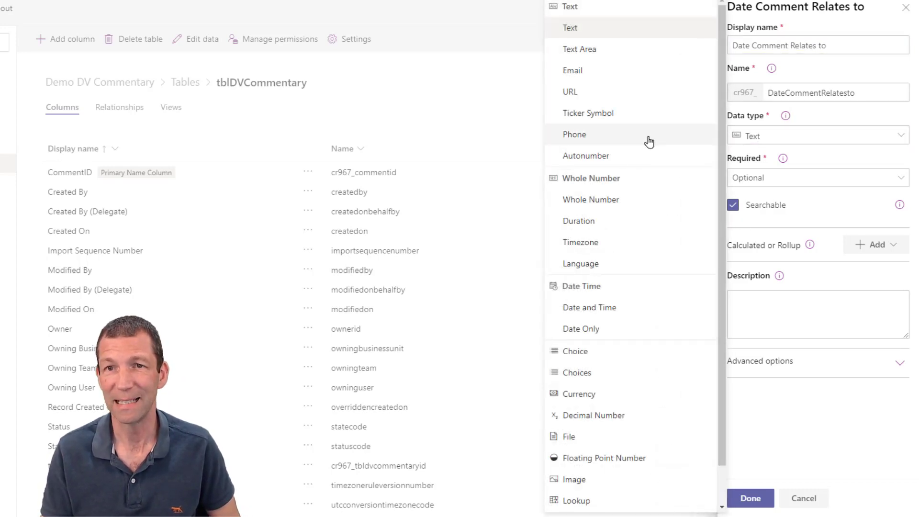
pyautogui.click(590, 335)
pyautogui.click(783, 183)
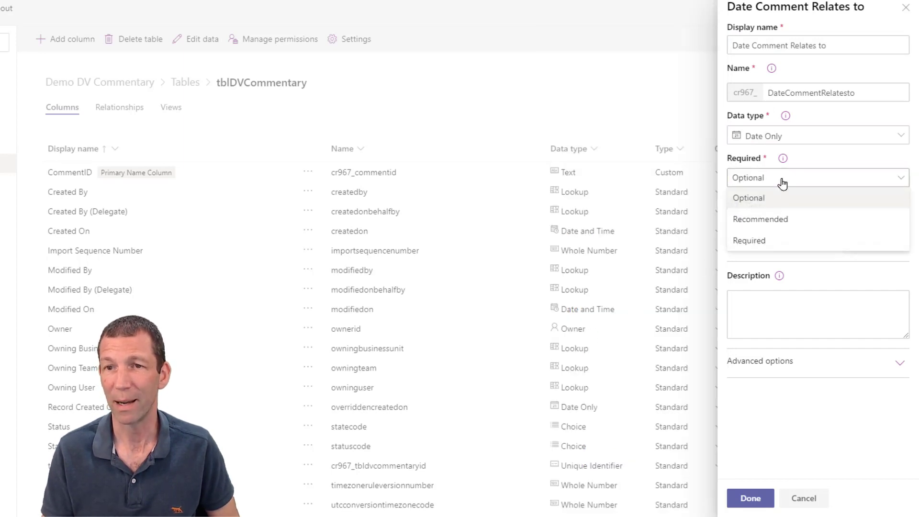
pyautogui.click(763, 242)
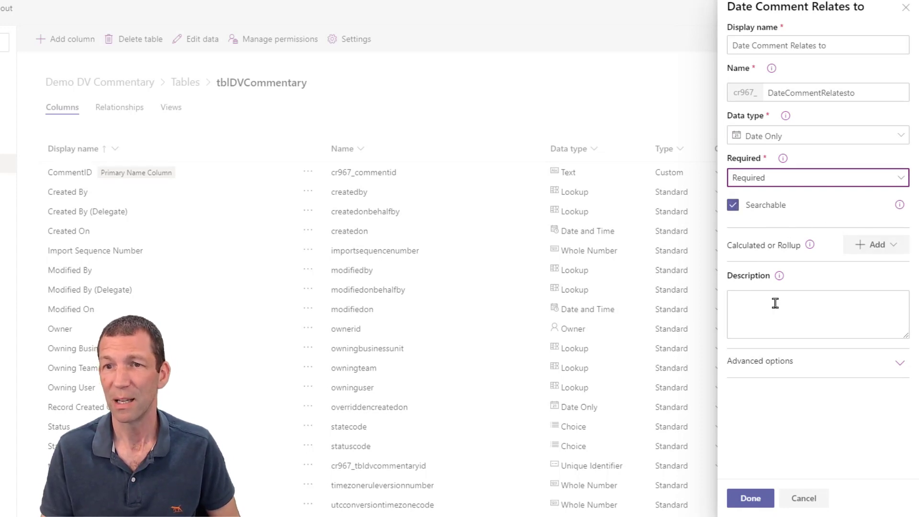
# Set the date column's advanced behavior to Date only and finish adding the column
pyautogui.click(793, 365)
pyautogui.click(831, 396)
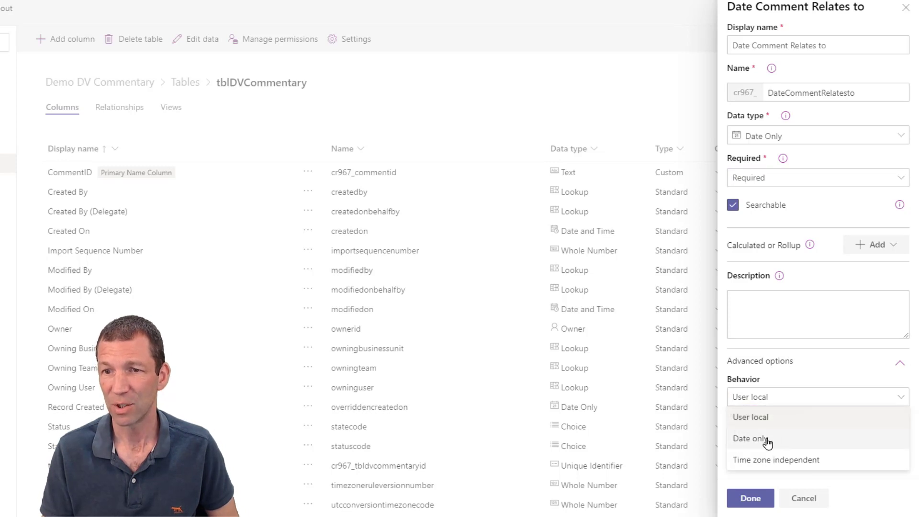
pyautogui.click(782, 438)
pyautogui.click(787, 396)
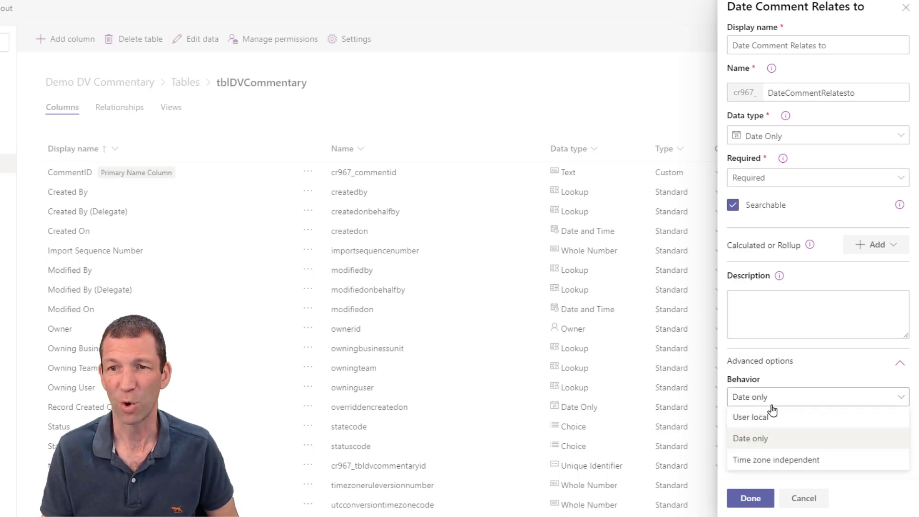
pyautogui.click(769, 438)
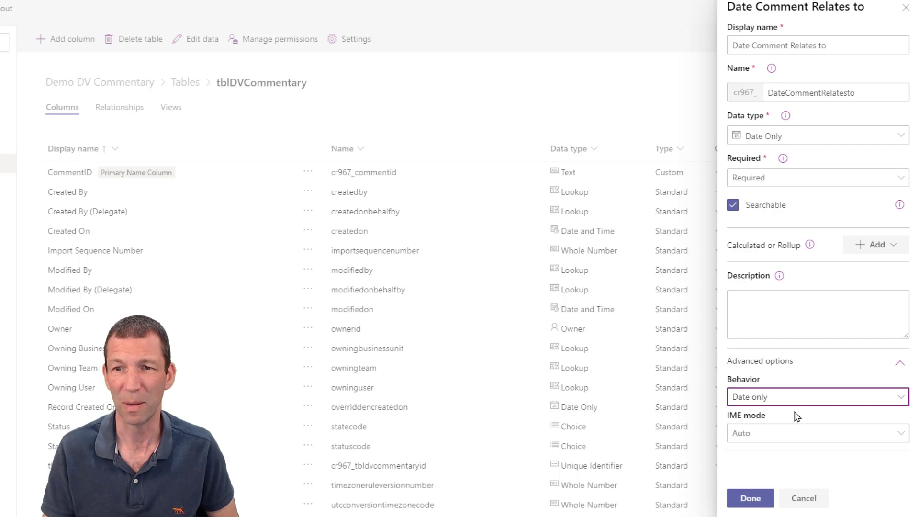
pyautogui.click(750, 498)
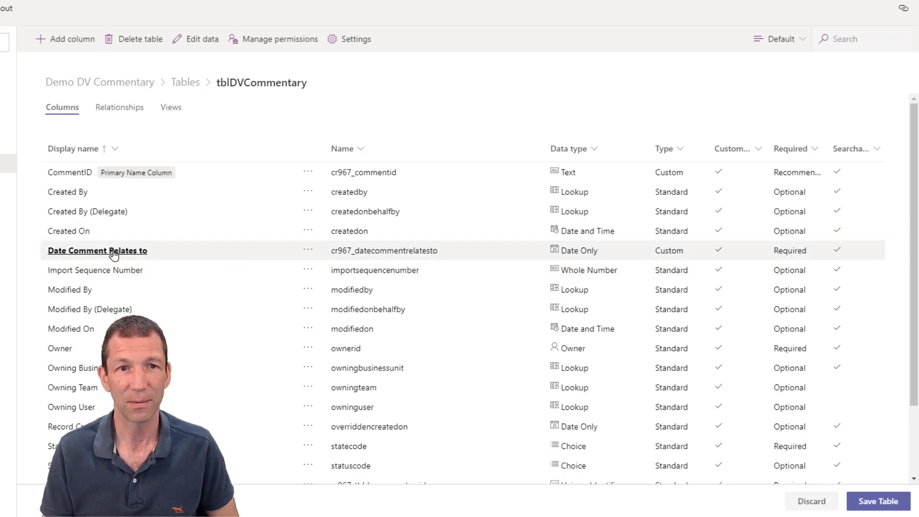
# Change the CommentID column's data type to Autonumber, with its requirement level set to Recommended
pyautogui.click(87, 174)
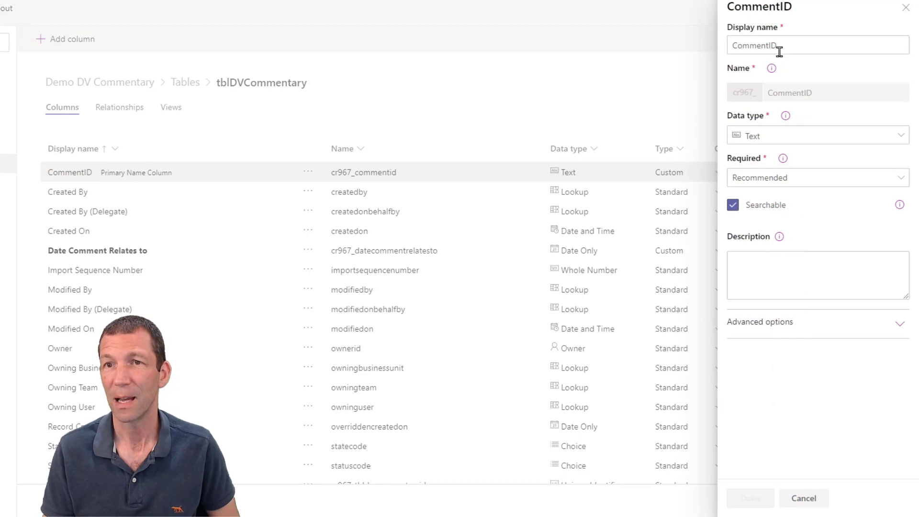
pyautogui.click(776, 137)
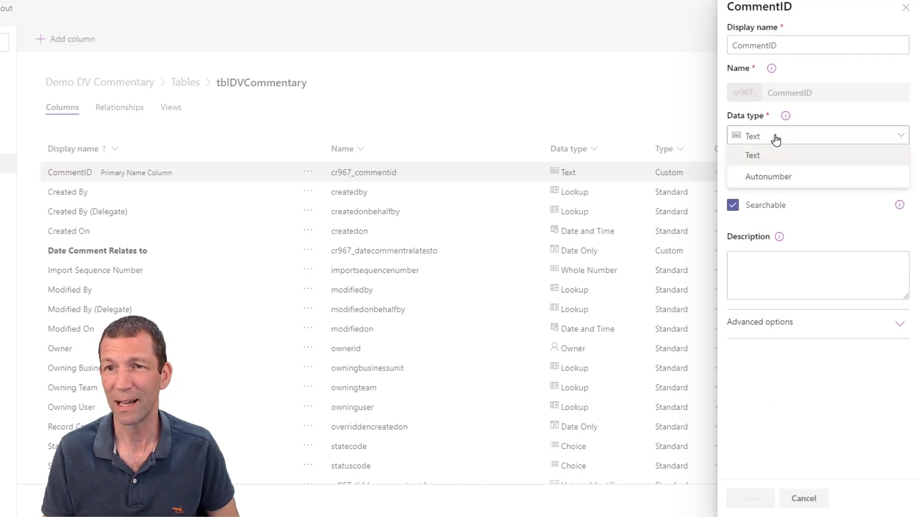
pyautogui.click(775, 177)
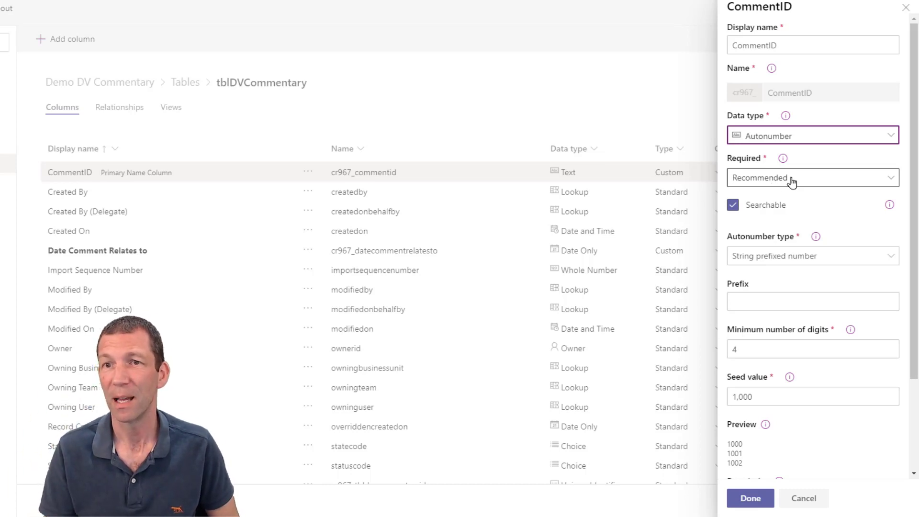
pyautogui.click(790, 181)
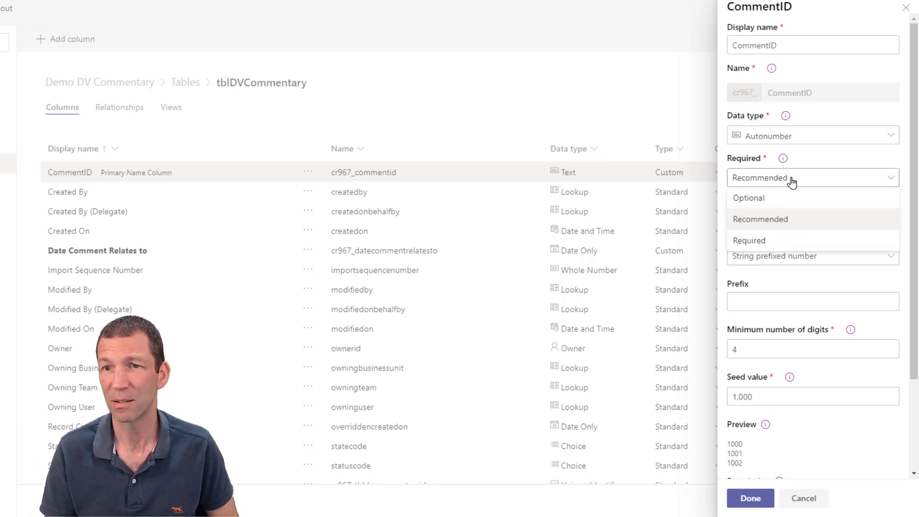
pyautogui.click(789, 181)
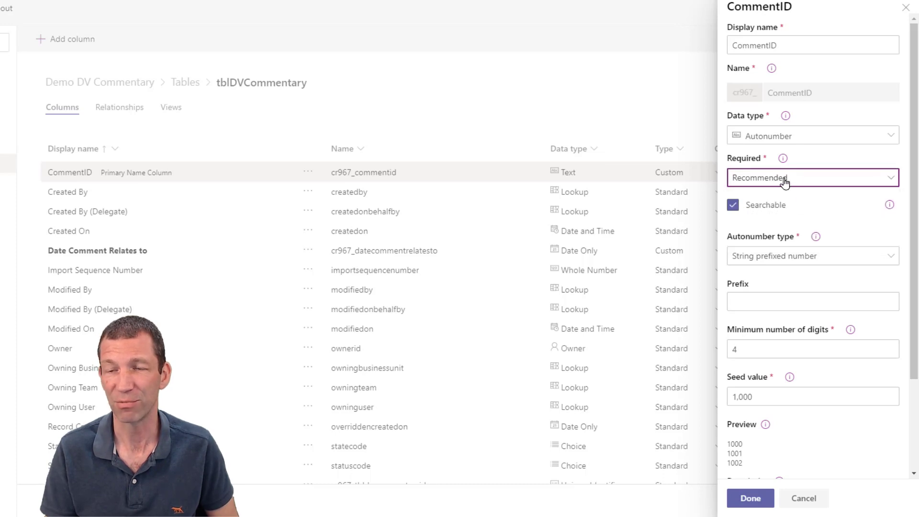
pyautogui.click(810, 180)
pyautogui.click(790, 217)
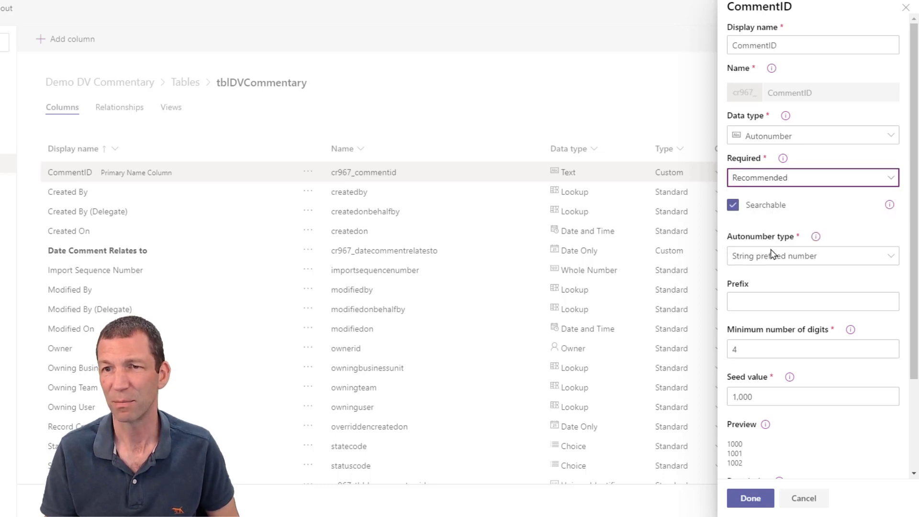
# Set the CommentID autonumber type to Date prefixed number and confirm the column's settings
pyautogui.click(767, 263)
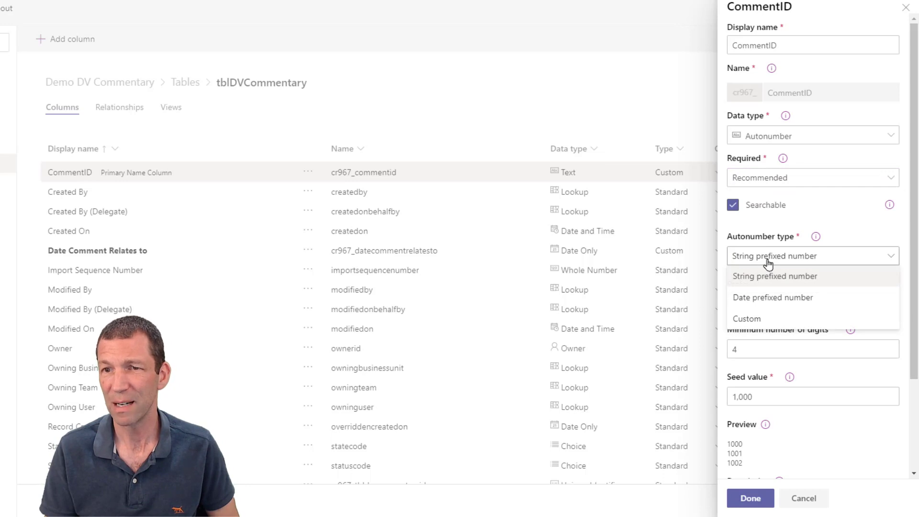
pyautogui.click(764, 299)
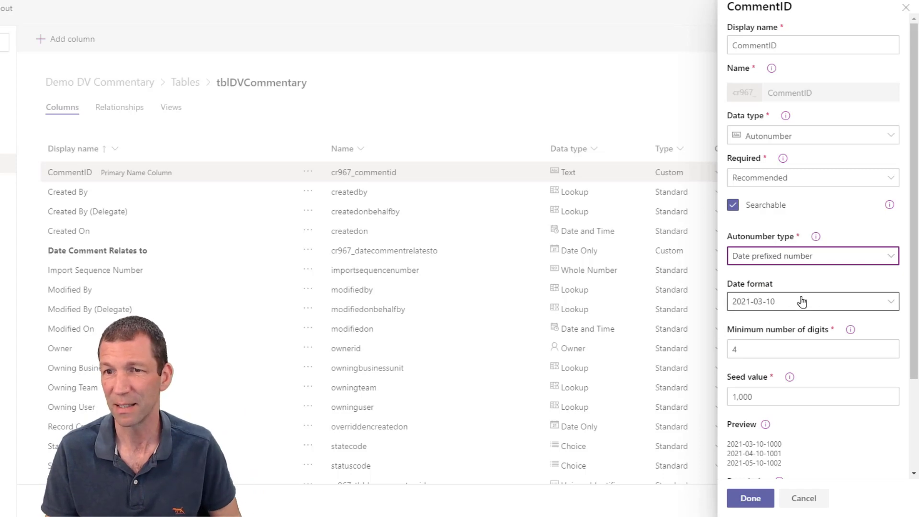
pyautogui.scroll(-2, 785, 375)
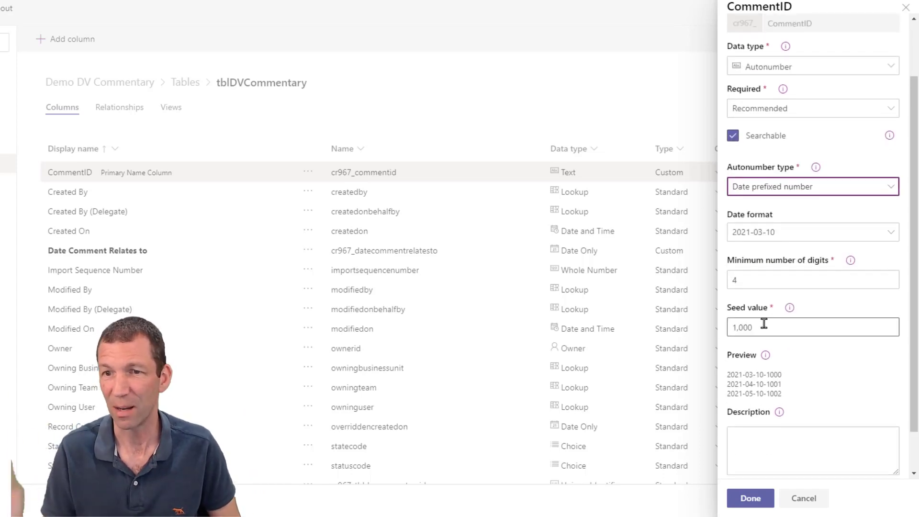
pyautogui.scroll(-1, 751, 392)
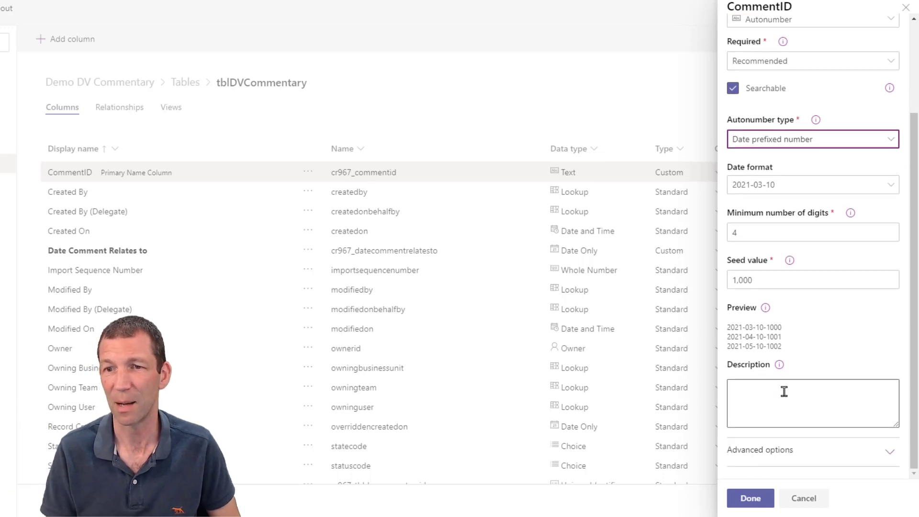
pyautogui.scroll(3, 763, 335)
pyautogui.scroll(-3, 759, 421)
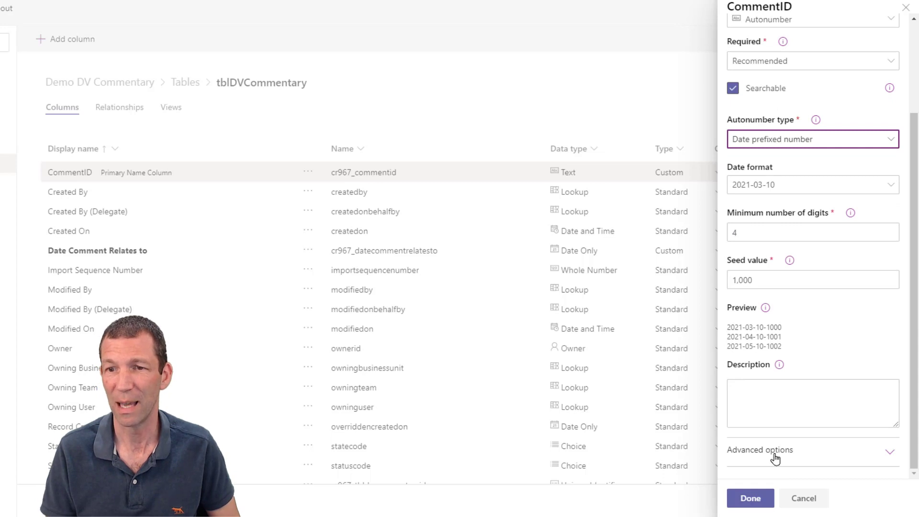
pyautogui.click(775, 457)
pyautogui.click(749, 498)
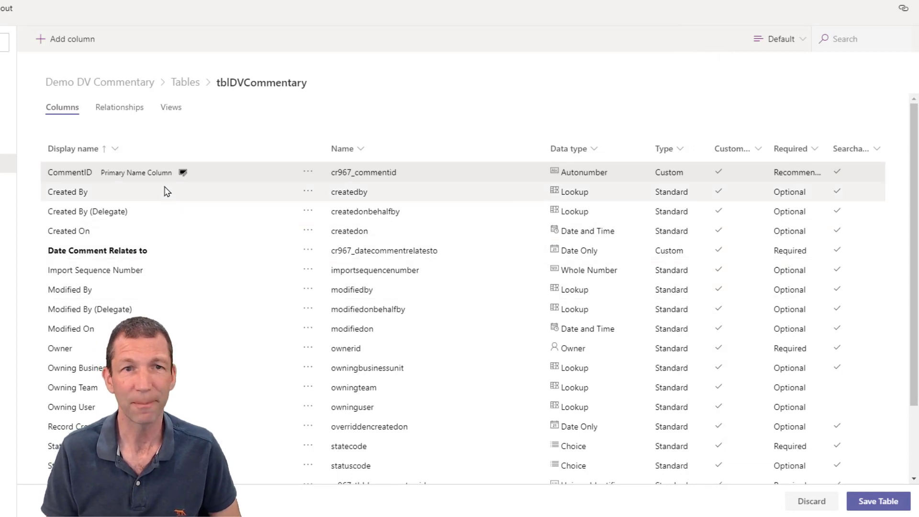
# Add a text column with the display name "Comment" and make it Required
pyautogui.click(57, 40)
pyautogui.click(758, 42)
pyautogui.write('Comment')
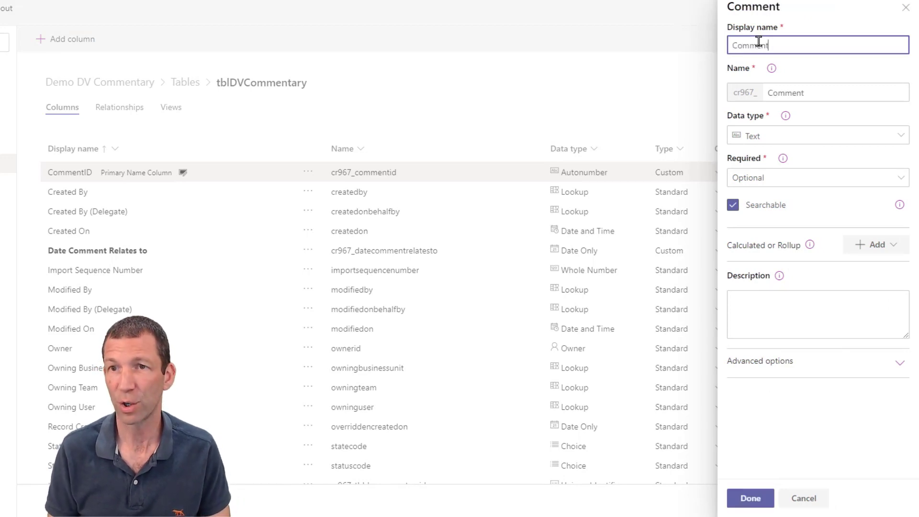
pyautogui.click(796, 139)
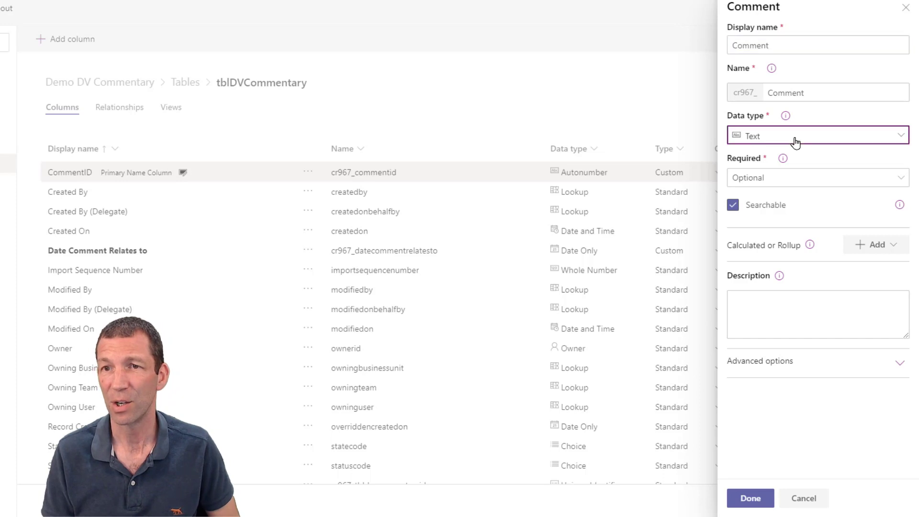
pyautogui.click(795, 142)
pyautogui.click(780, 178)
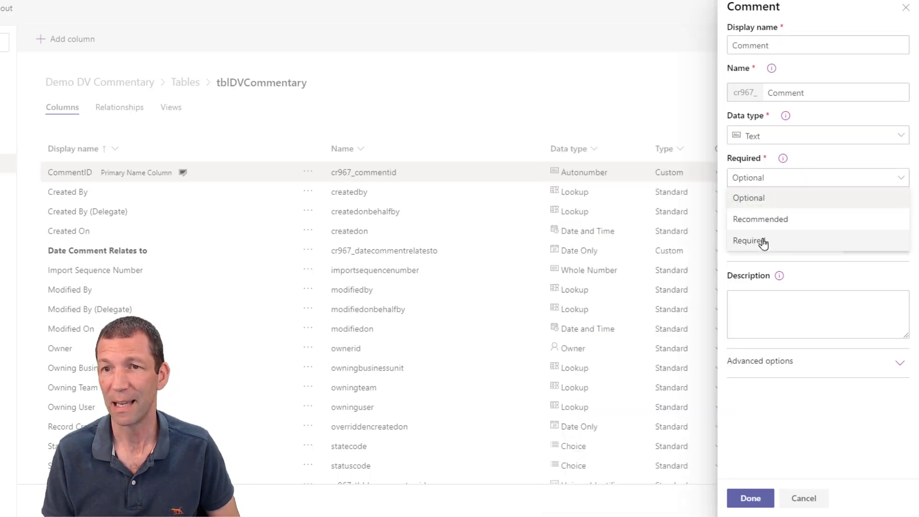
pyautogui.click(762, 243)
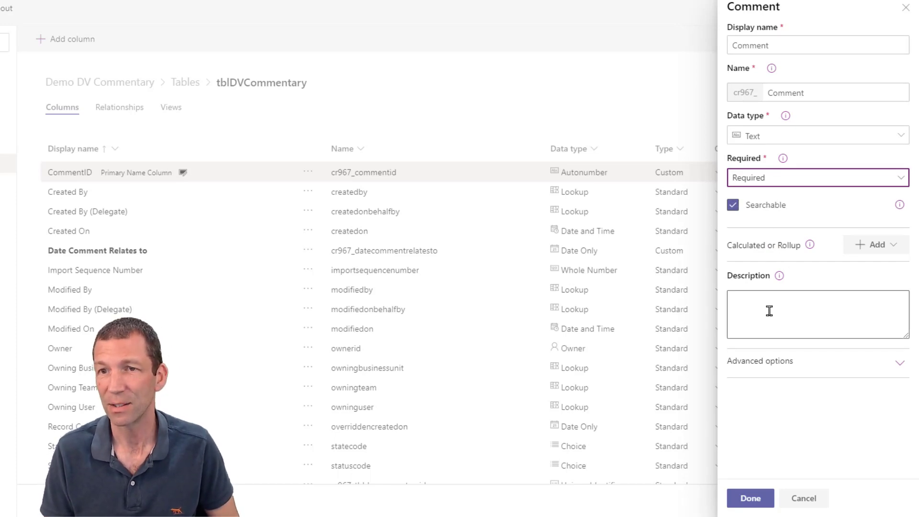
# Set the Comment column's maximum length to 200, keeping the Text data type, and save the table
pyautogui.click(779, 359)
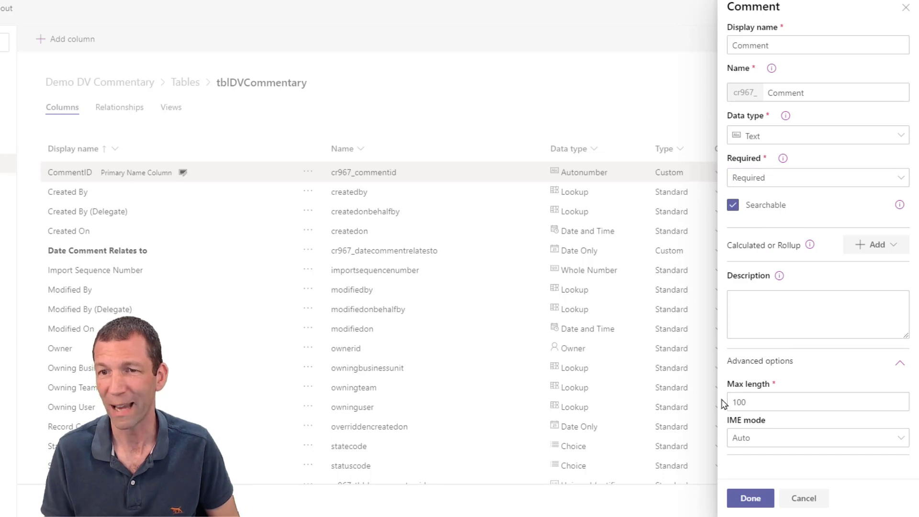
pyautogui.click(751, 401)
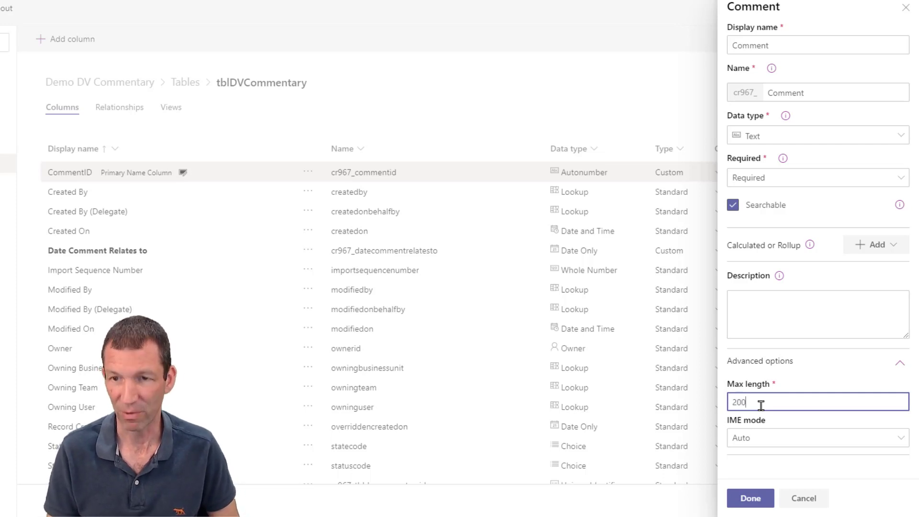
pyautogui.click(799, 136)
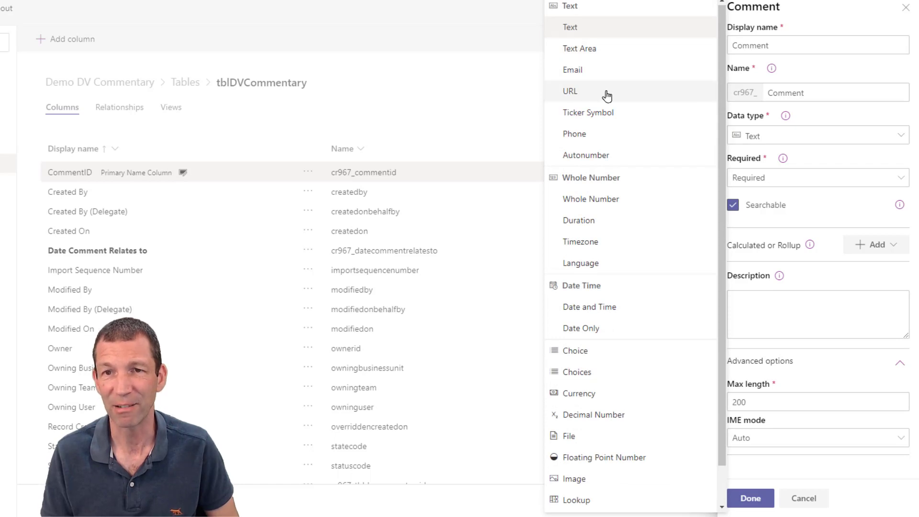
pyautogui.scroll(-1, 658, 410)
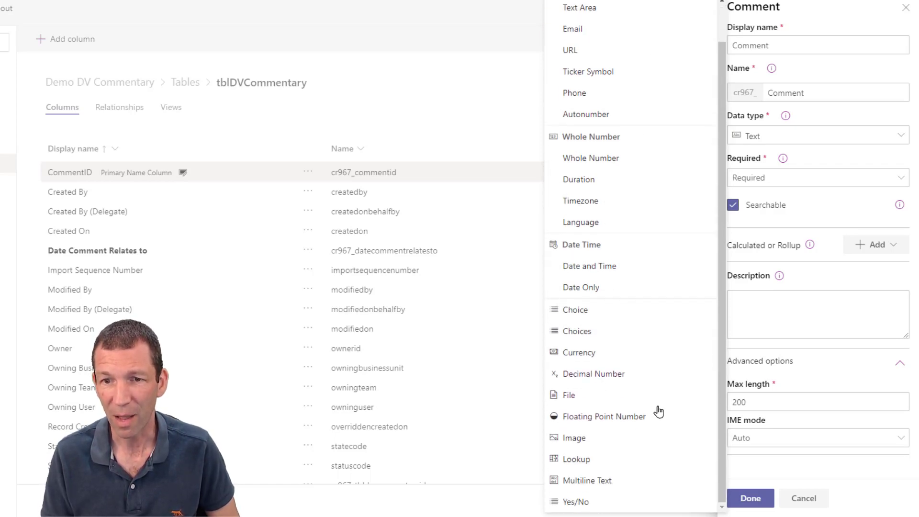
pyautogui.press('Escape')
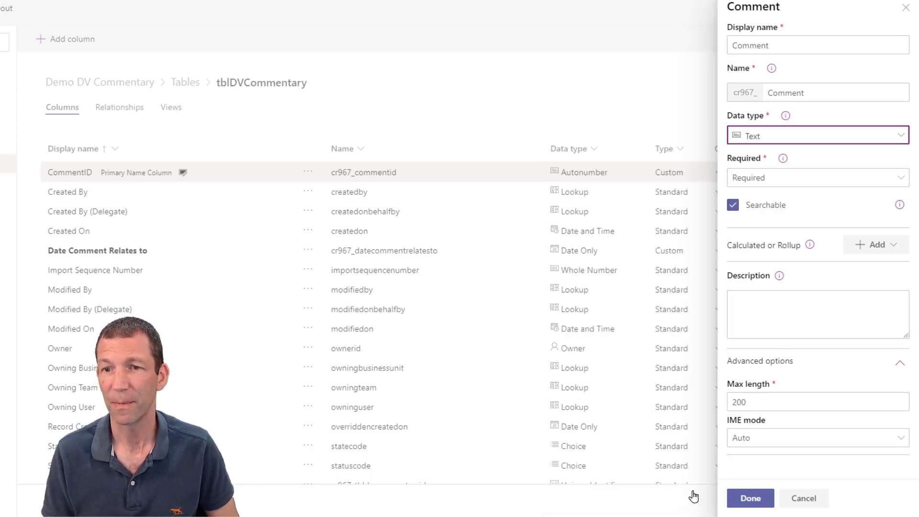
pyautogui.click(755, 497)
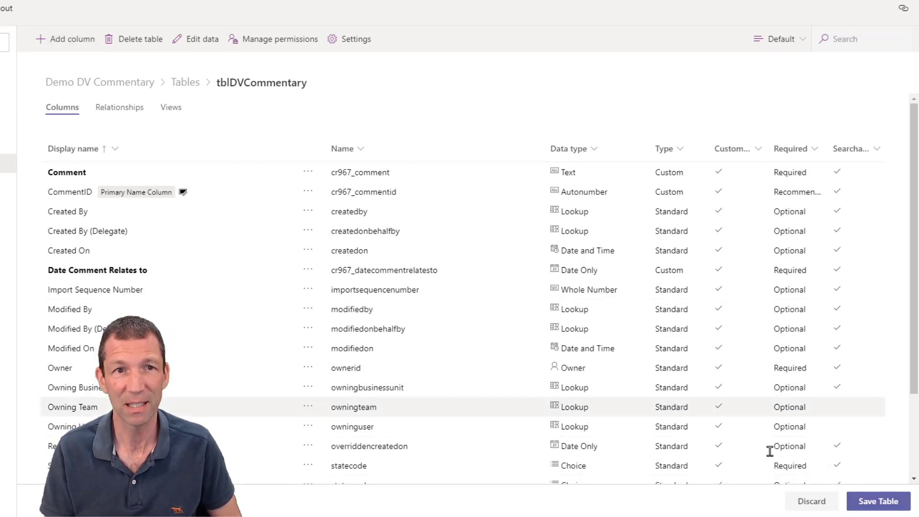
pyautogui.click(870, 501)
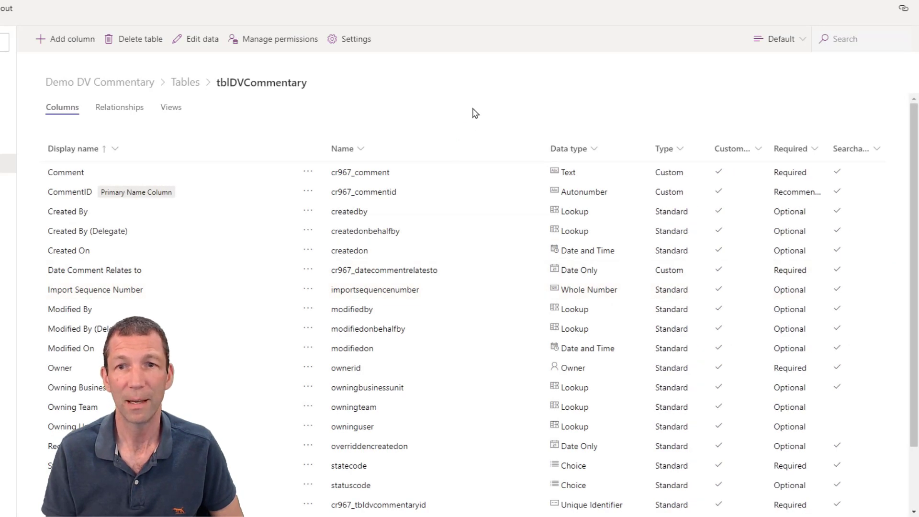
# Open the table's data for editing, widen the Date Comment Relates to column to fit its heading, and close the data editor
pyautogui.click(202, 39)
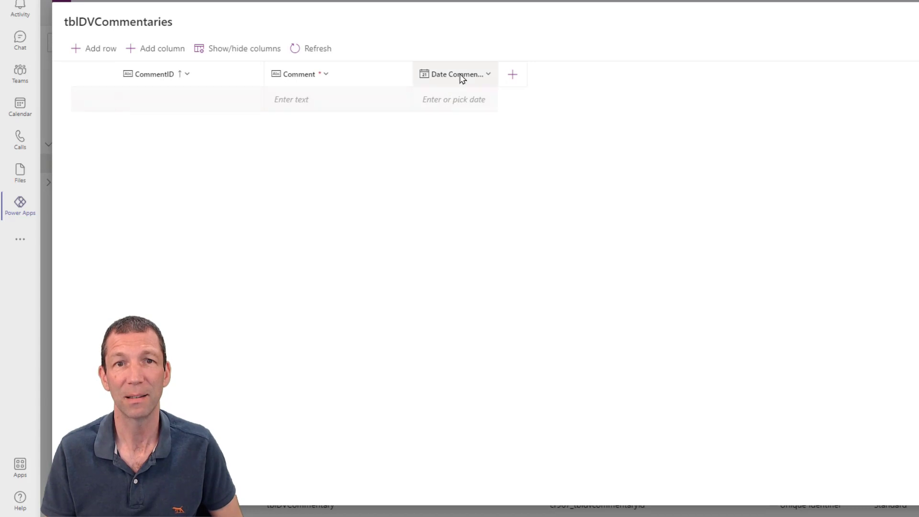
pyautogui.moveTo(494, 74); pyautogui.dragTo(546, 74)
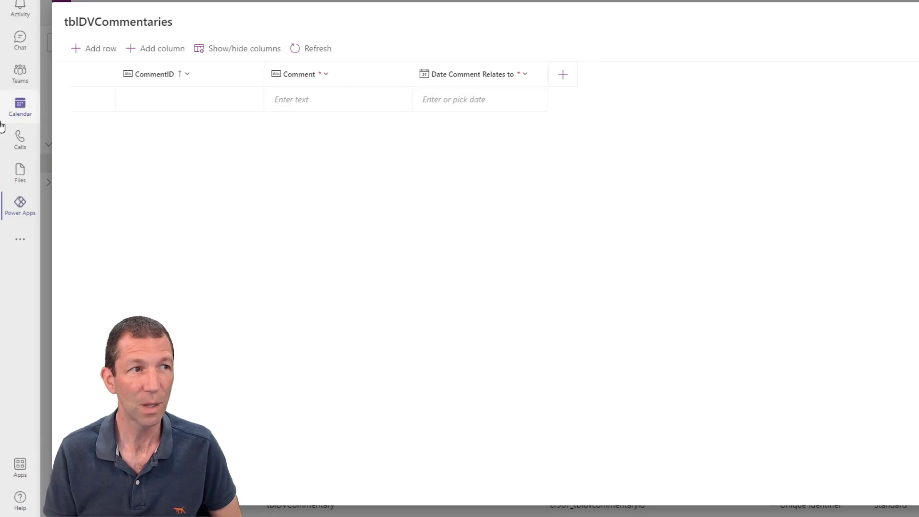
pyautogui.click(916, 22)
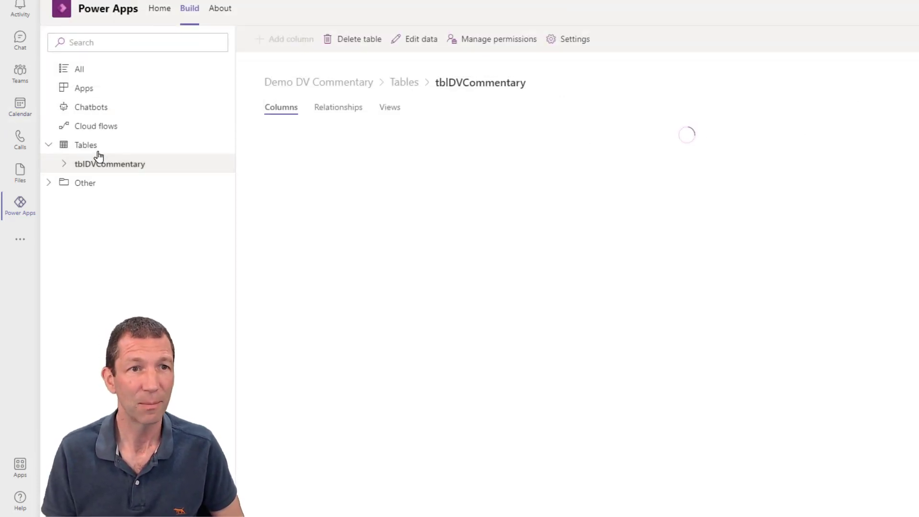
# View the list of tables and return to the Demo DV Commentary team's build overview
pyautogui.click(94, 146)
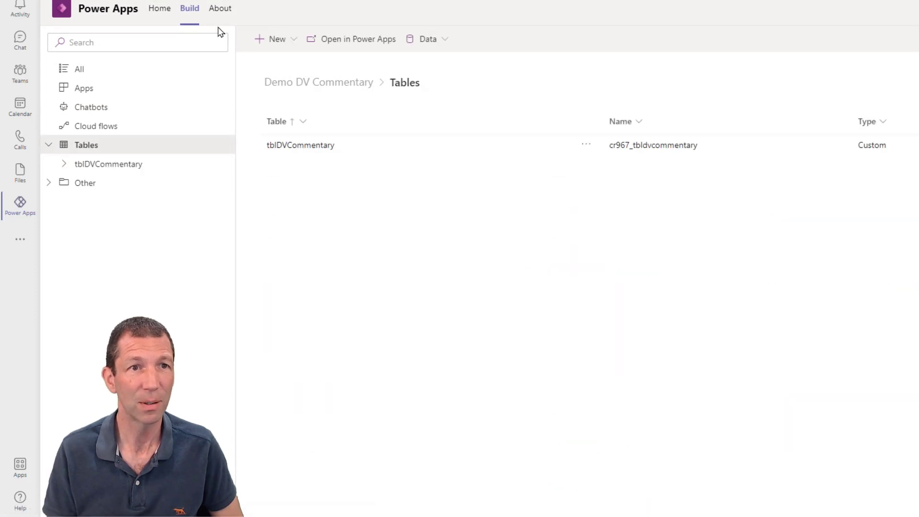
pyautogui.click(191, 8)
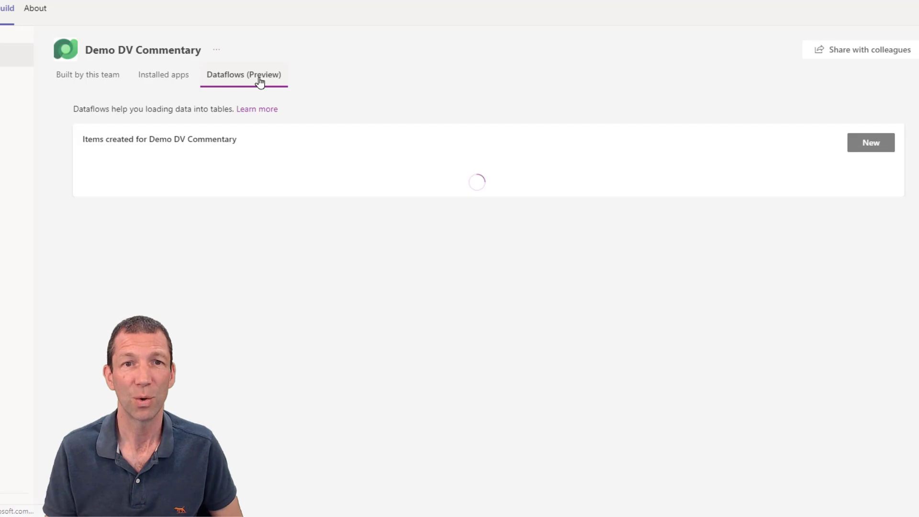
# Create a new dataflow using the Power Platform Dataflows source, with a new PowerPlatformDataflows connection signed in through the organizational account
pyautogui.click(871, 143)
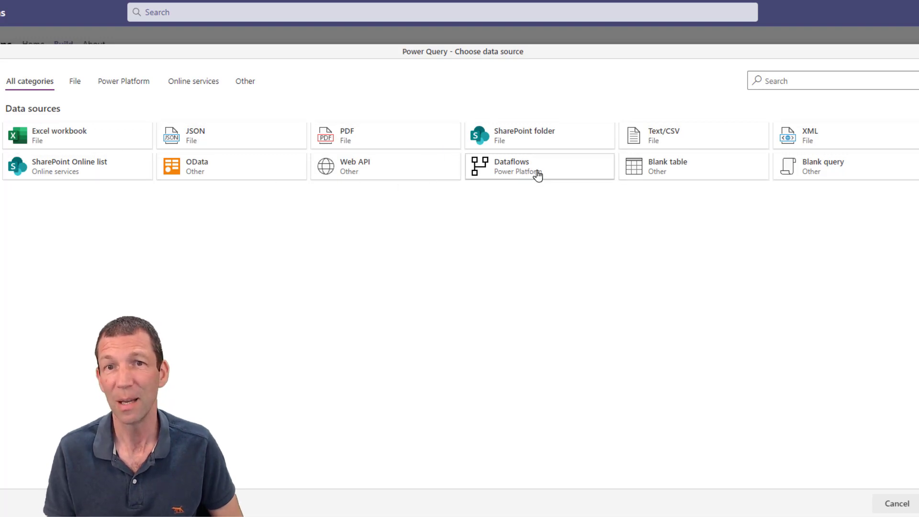
pyautogui.click(515, 169)
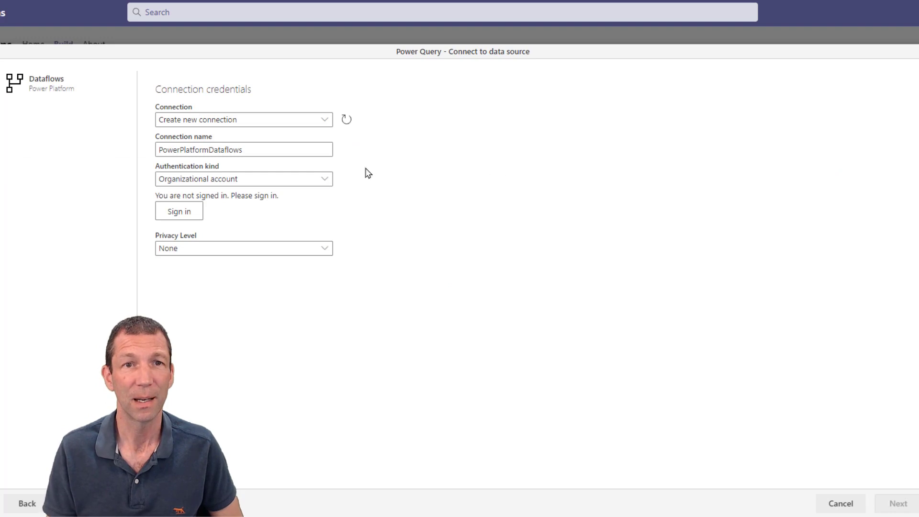
pyautogui.click(325, 123)
pyautogui.click(300, 135)
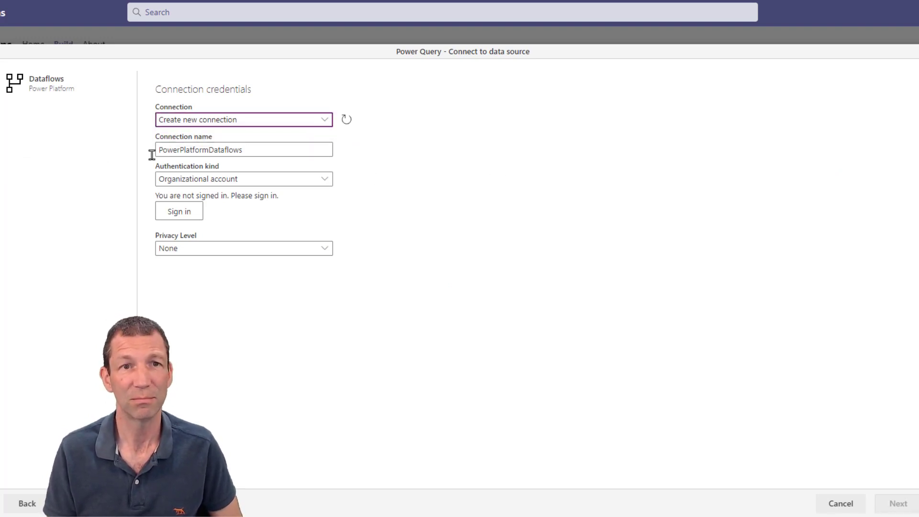
pyautogui.click(258, 152)
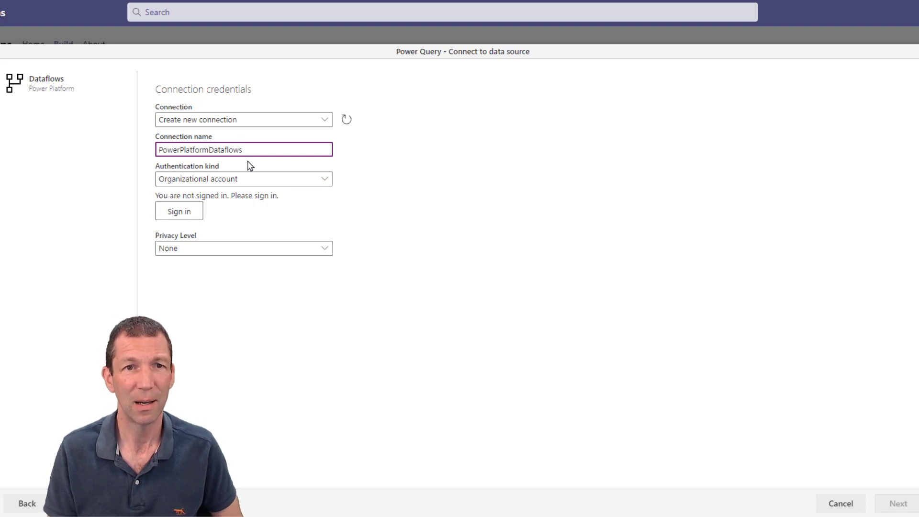
pyautogui.click(174, 211)
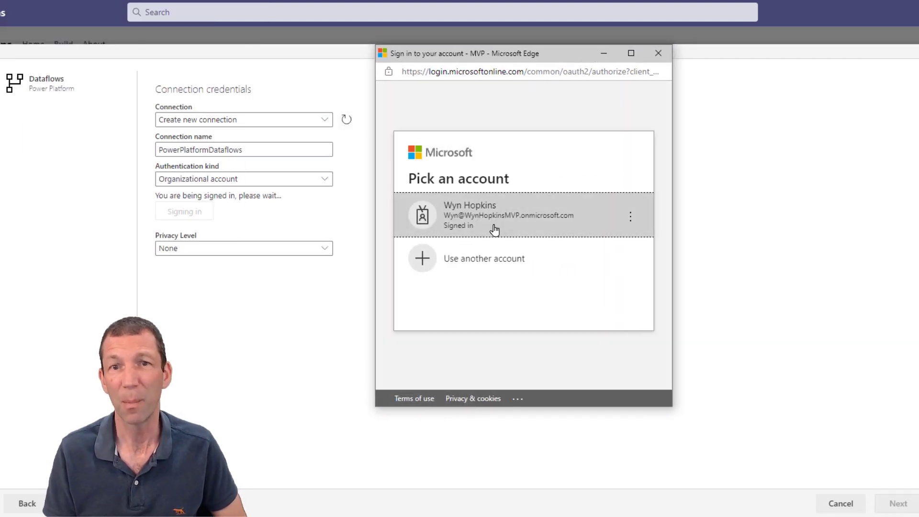
pyautogui.click(495, 230)
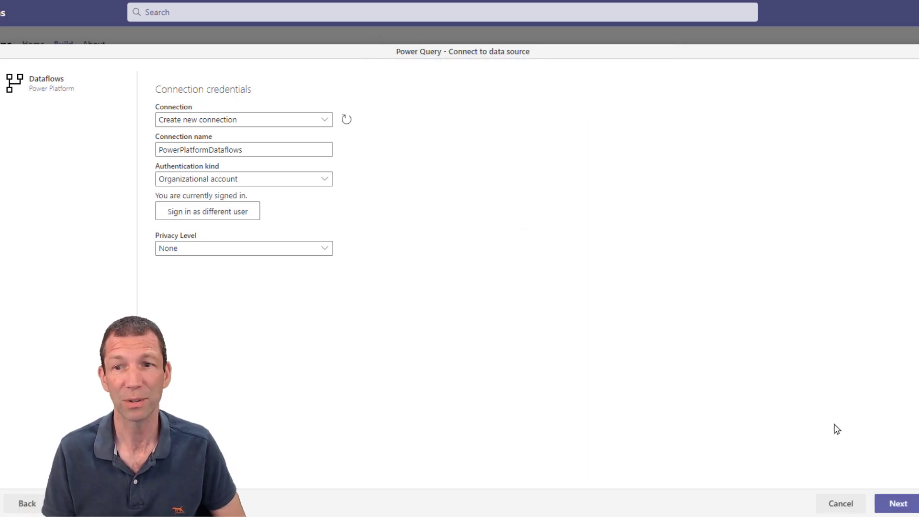
pyautogui.click(893, 506)
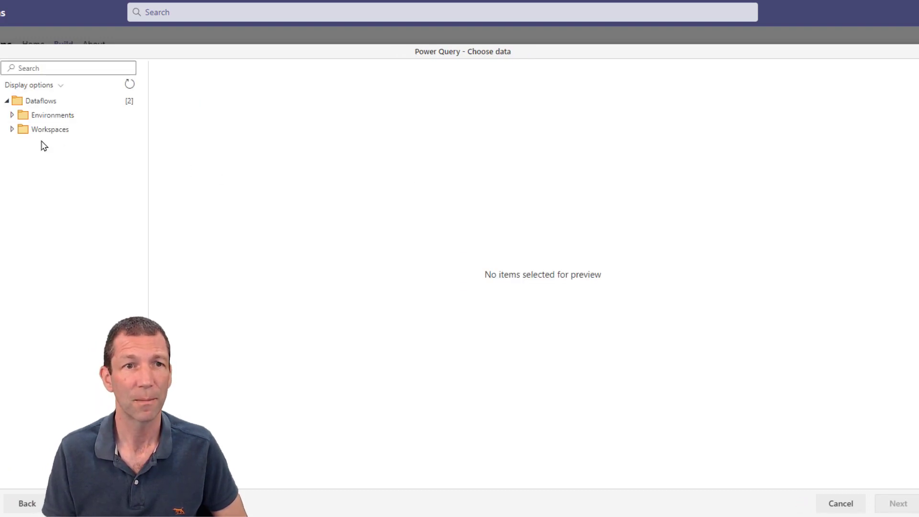
# Select DepartmentTable from the Dataverse Commentary Demo dataflow in the 1 Dataverse Commentary workspace and bring it into the query editor
pyautogui.click(12, 130)
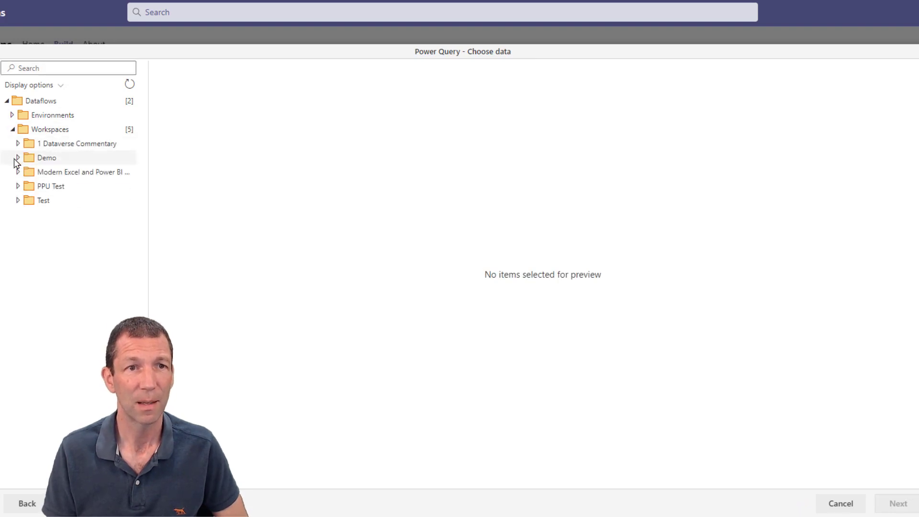
pyautogui.click(20, 145)
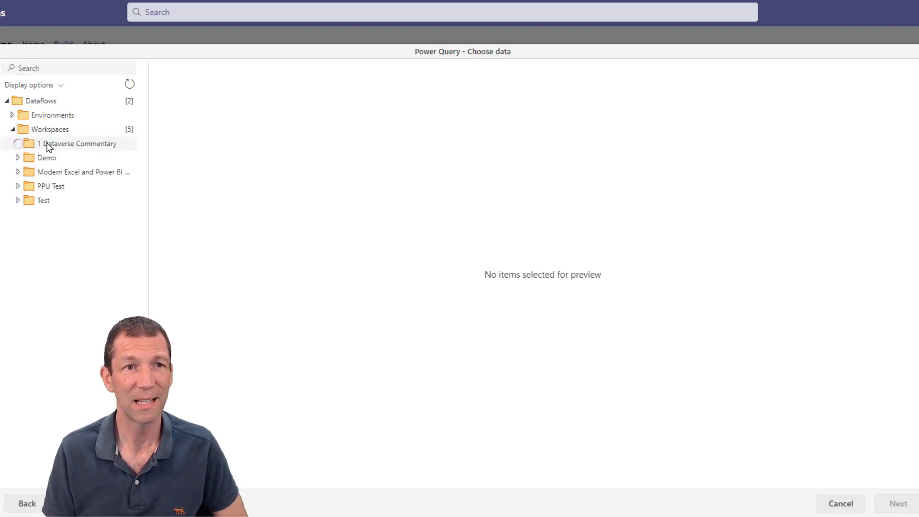
pyautogui.click(23, 157)
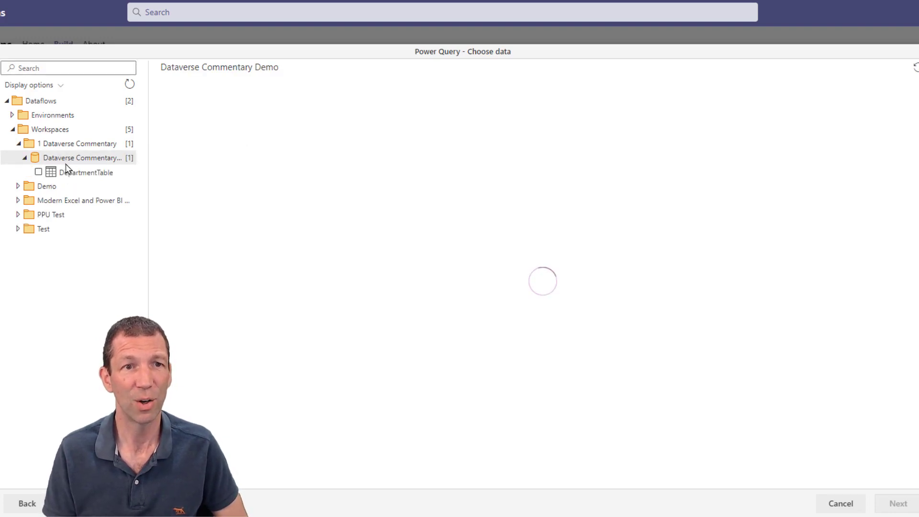
pyautogui.click(136, 174)
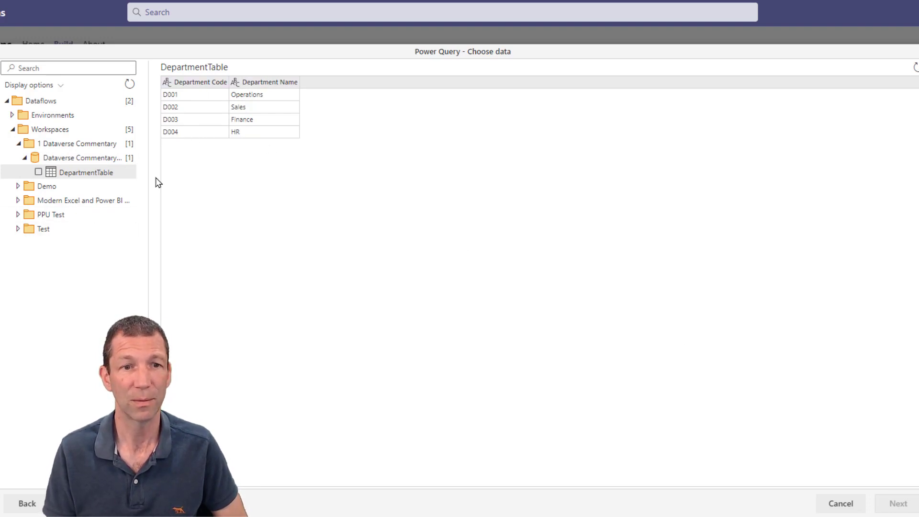
pyautogui.click(39, 173)
pyautogui.click(899, 504)
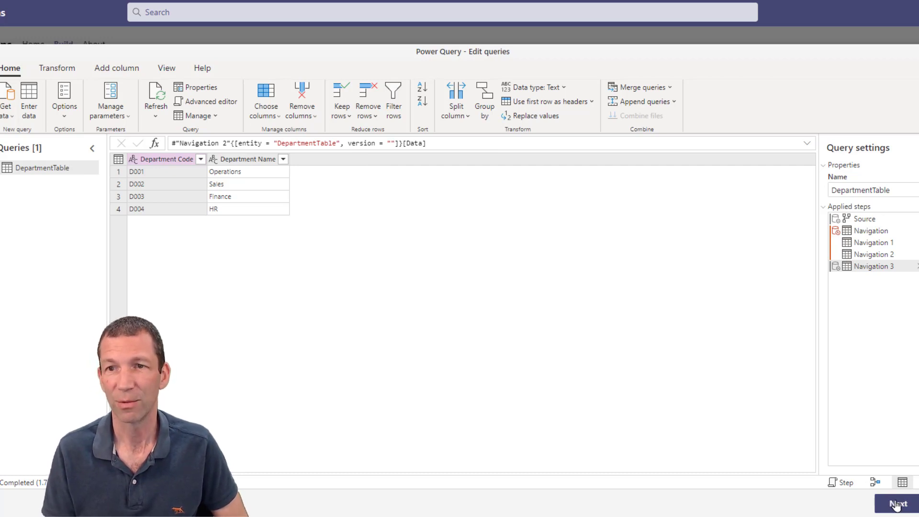
# Rename the query as dfDepartmentTable and continue to the table mapping
pyautogui.doubleClick(834, 189)
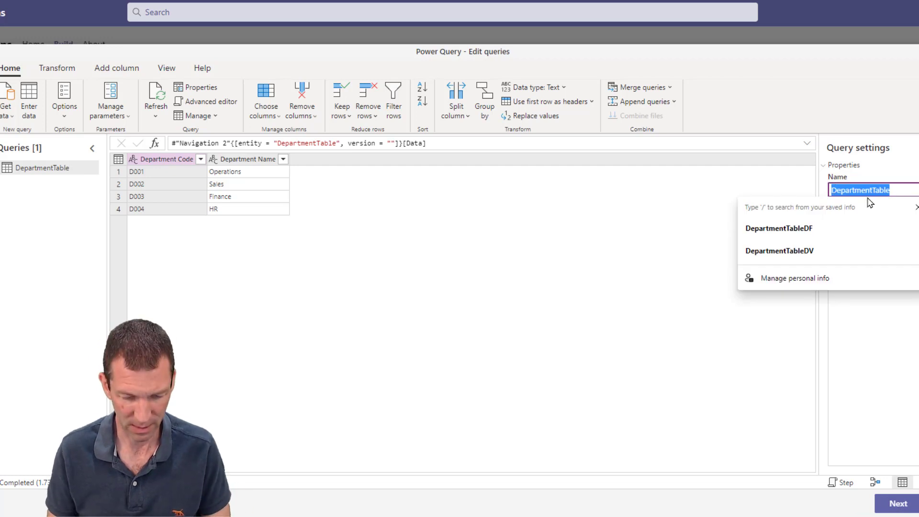
pyautogui.press('Home')
pyautogui.write('df')
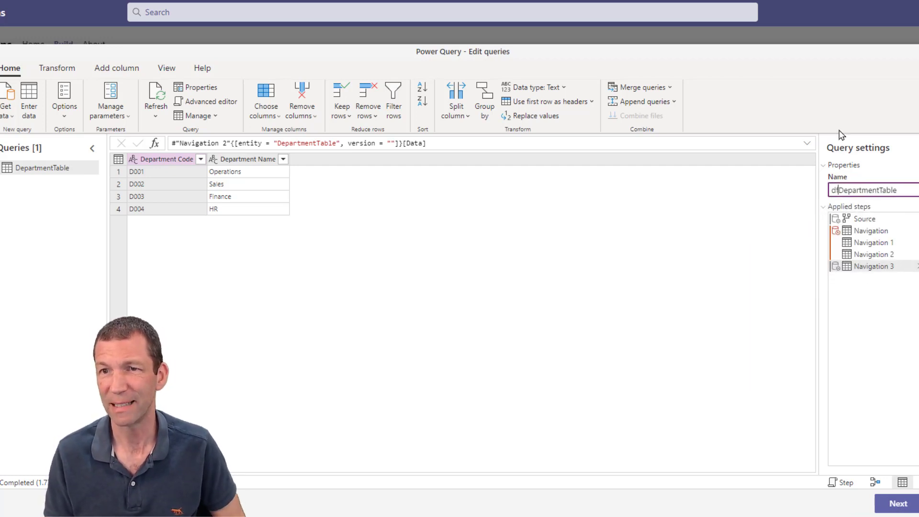
pyautogui.click(898, 504)
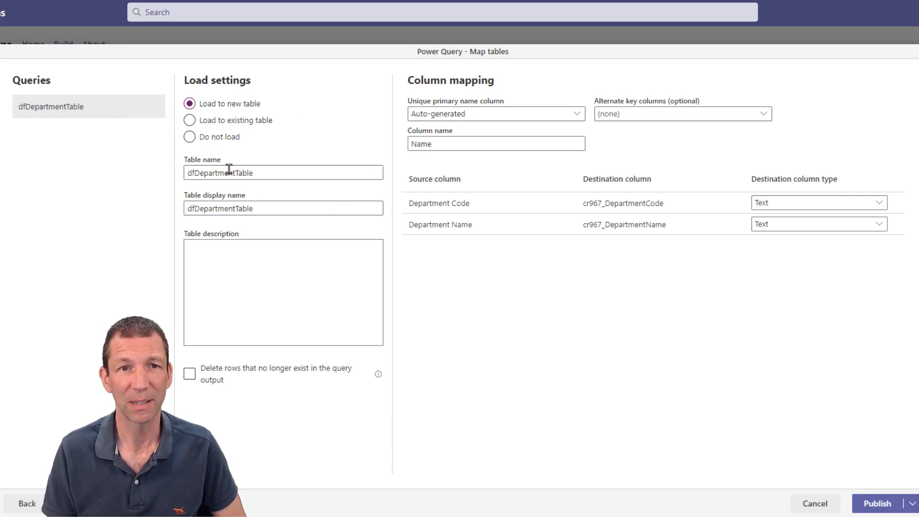
# Set both the new table's name and its display name to dfDepartmentTableForDV
pyautogui.click(264, 172)
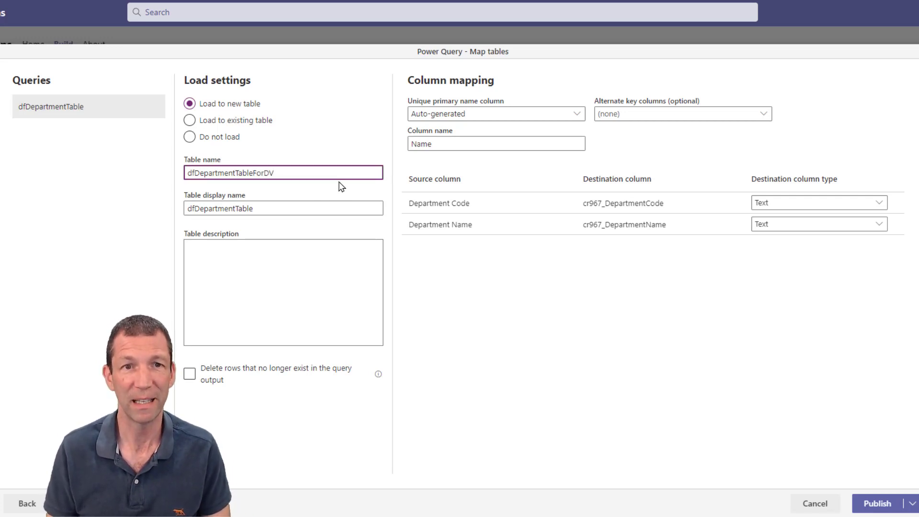
pyautogui.click(299, 209)
pyautogui.write('ForDV')
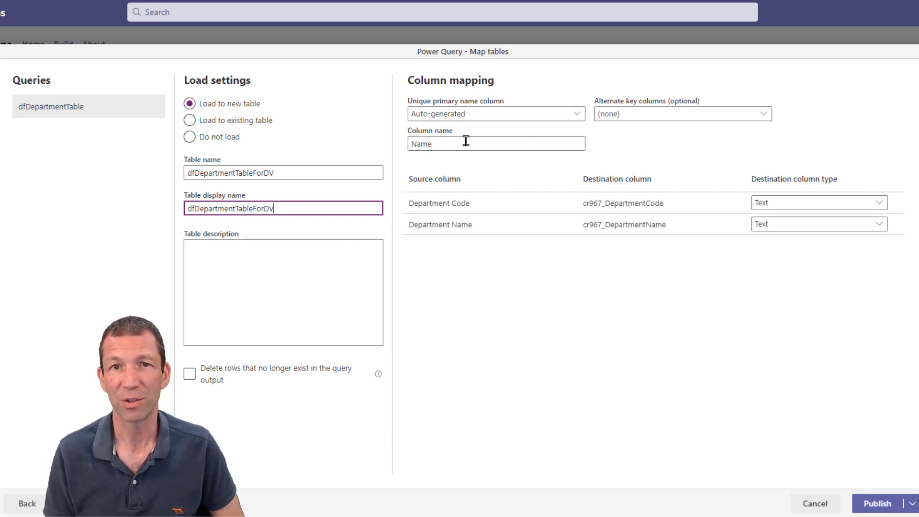
pyautogui.click(534, 114)
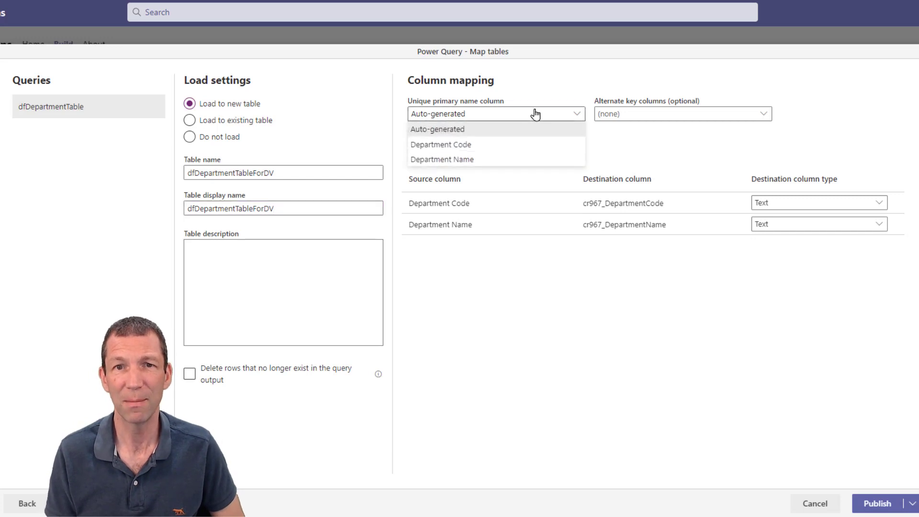
pyautogui.click(484, 144)
pyautogui.click(660, 116)
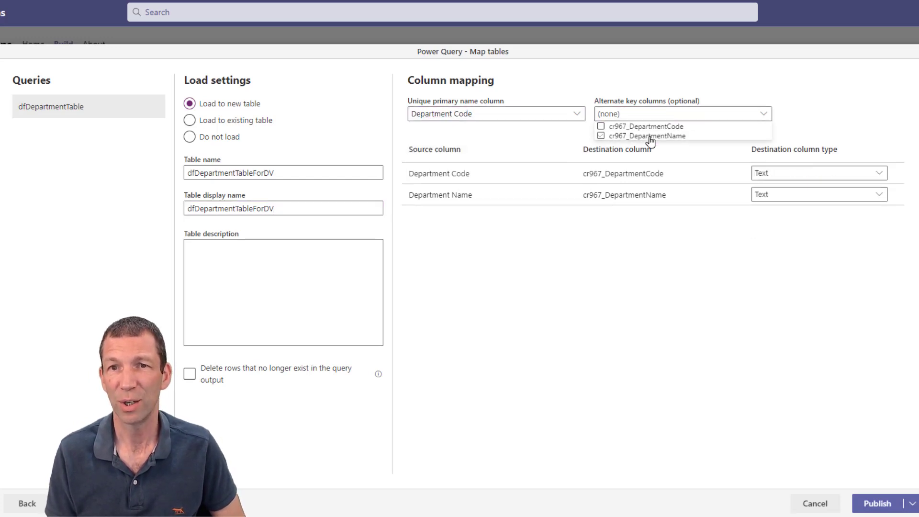
# Set Department Name as the unique primary name column and cr967_DepartmentCode as the alternate key column
pyautogui.click(555, 114)
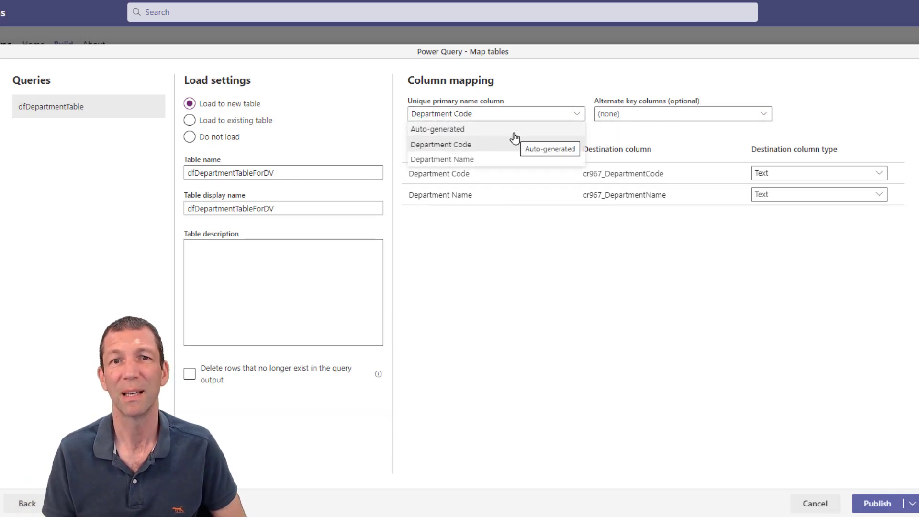
pyautogui.click(488, 160)
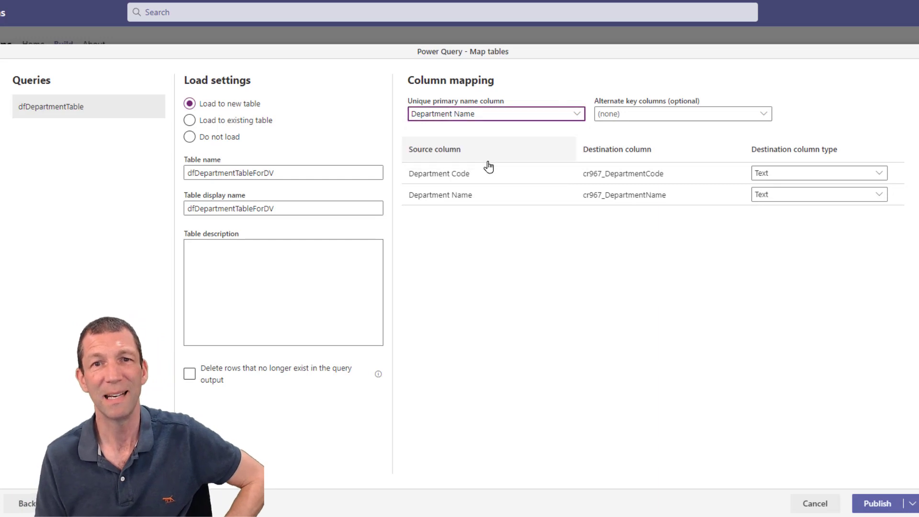
pyautogui.click(704, 119)
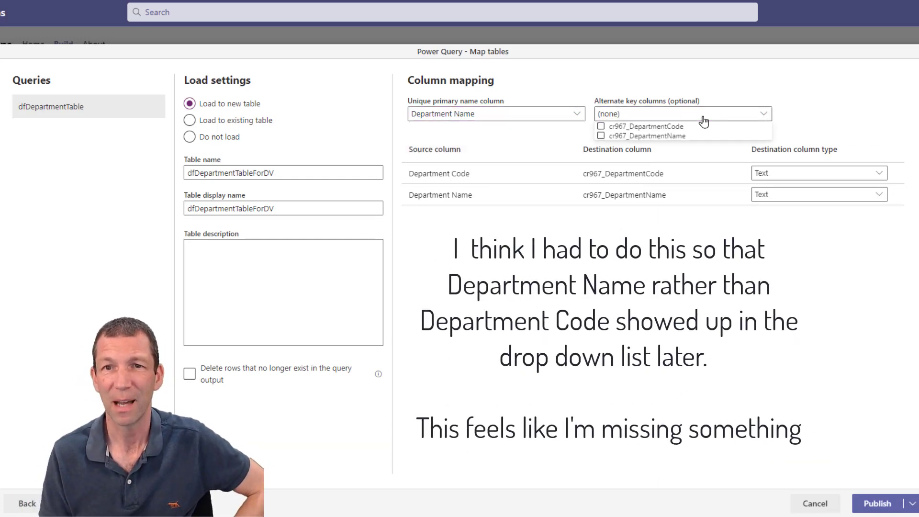
pyautogui.click(634, 127)
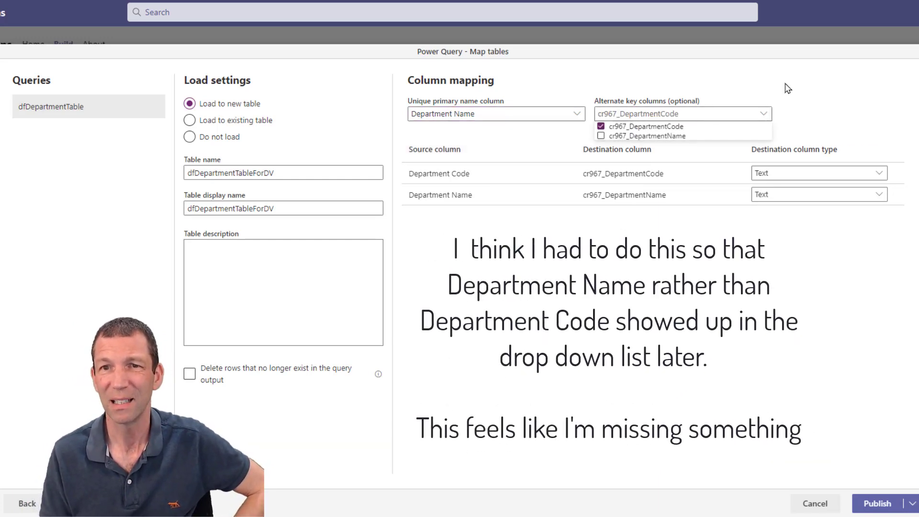
pyautogui.click(725, 101)
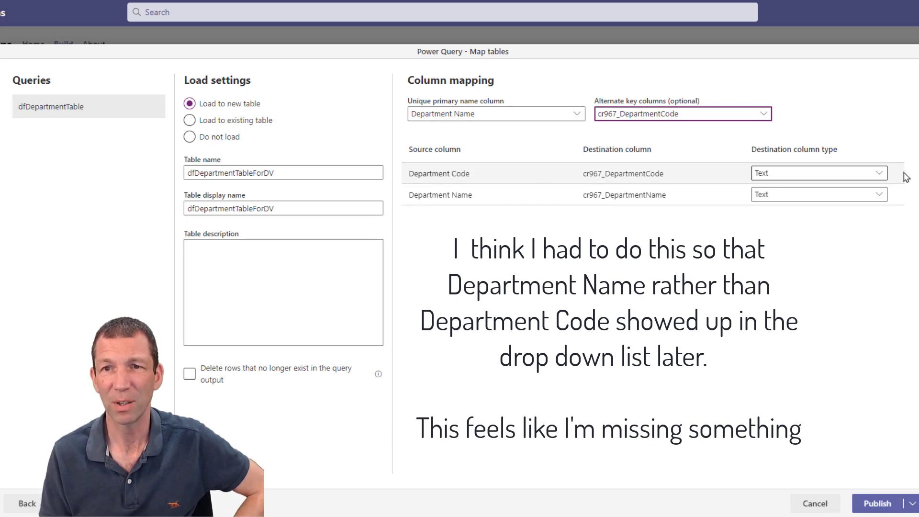
# Keep Text as the destination type of both department columns and publish the dataflow
pyautogui.click(864, 176)
pyautogui.click(767, 202)
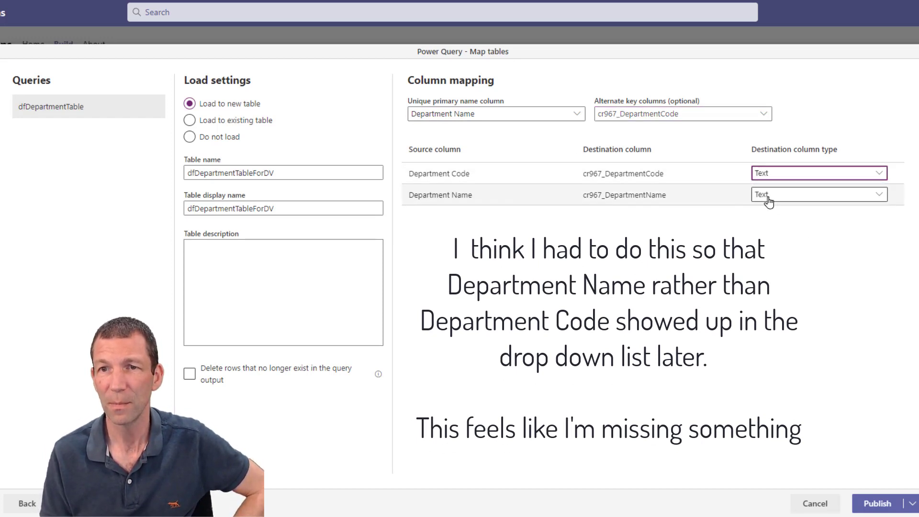
pyautogui.click(778, 200)
pyautogui.click(832, 201)
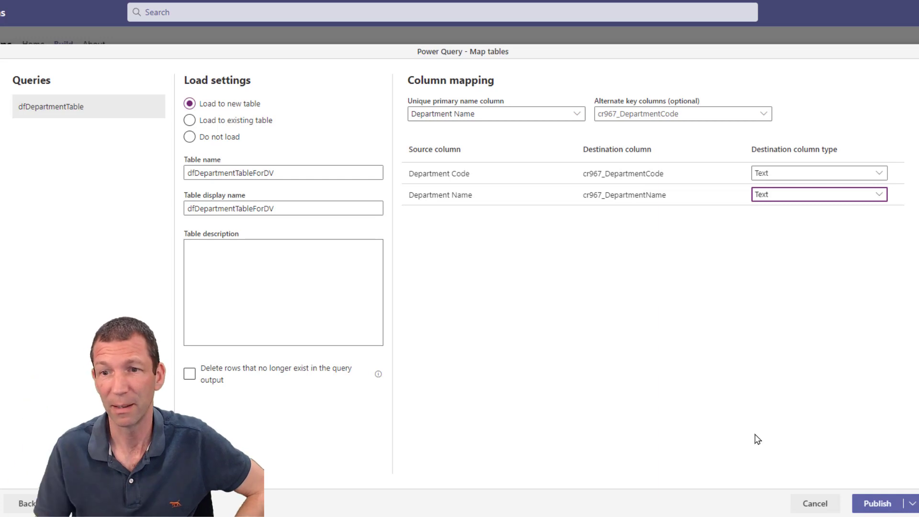
pyautogui.click(911, 506)
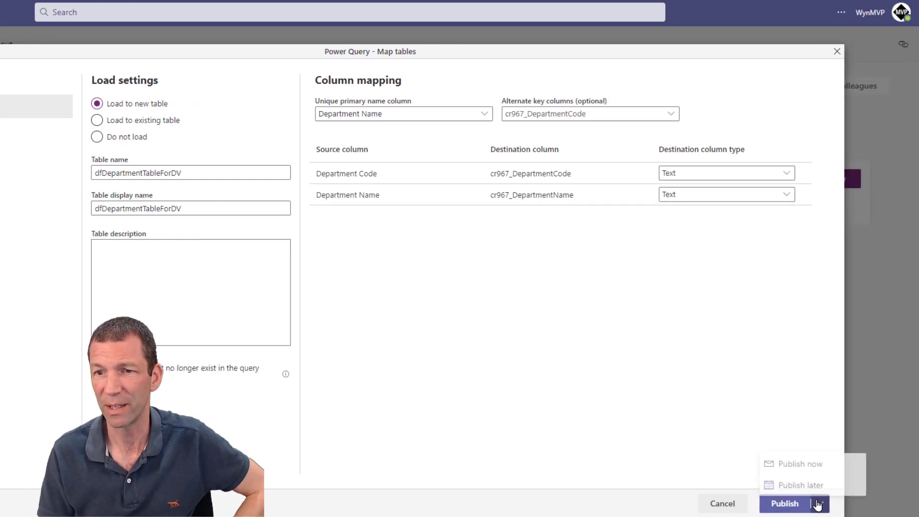
pyautogui.click(777, 507)
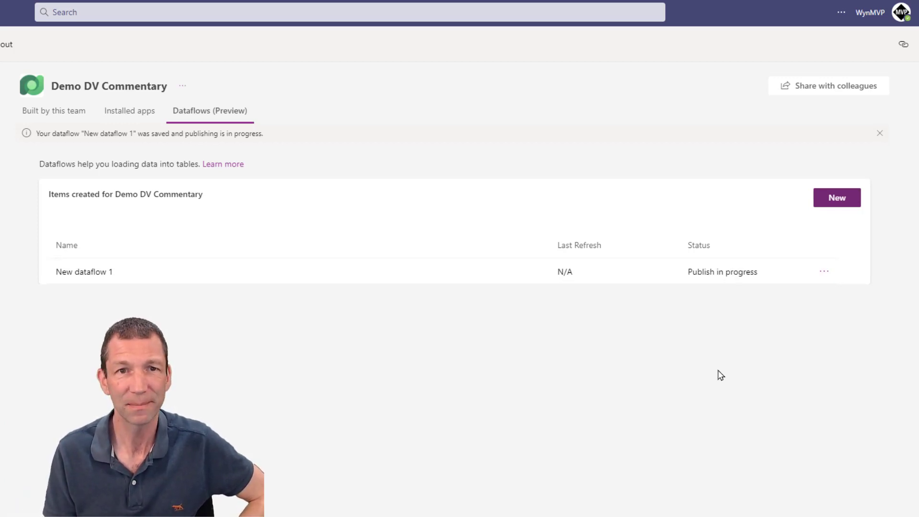
pyautogui.click(823, 272)
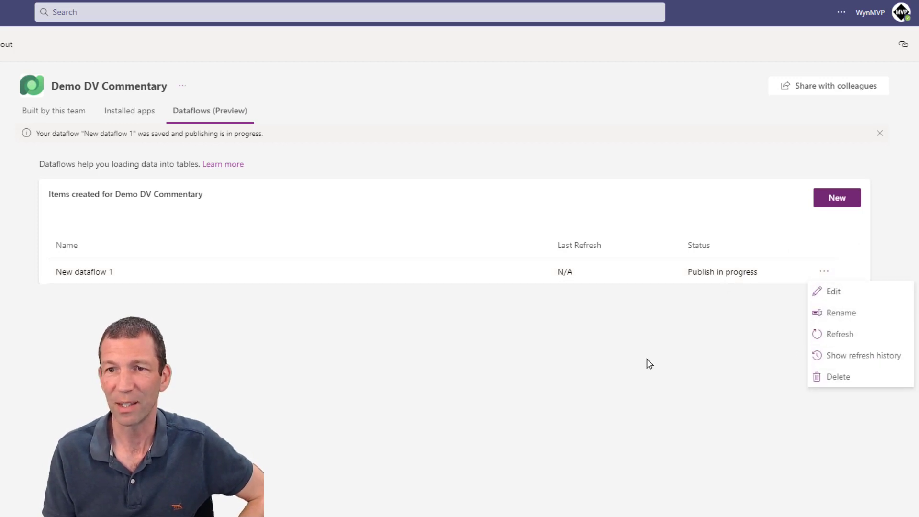
pyautogui.click(689, 330)
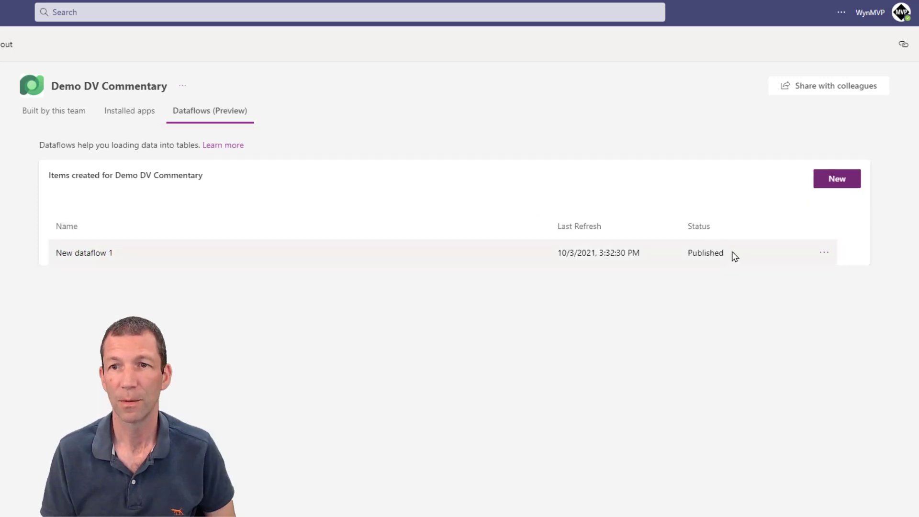
# Open the tblDVCommentary table from the team's built items and start a new column with the display name "Department"
pyautogui.click(75, 121)
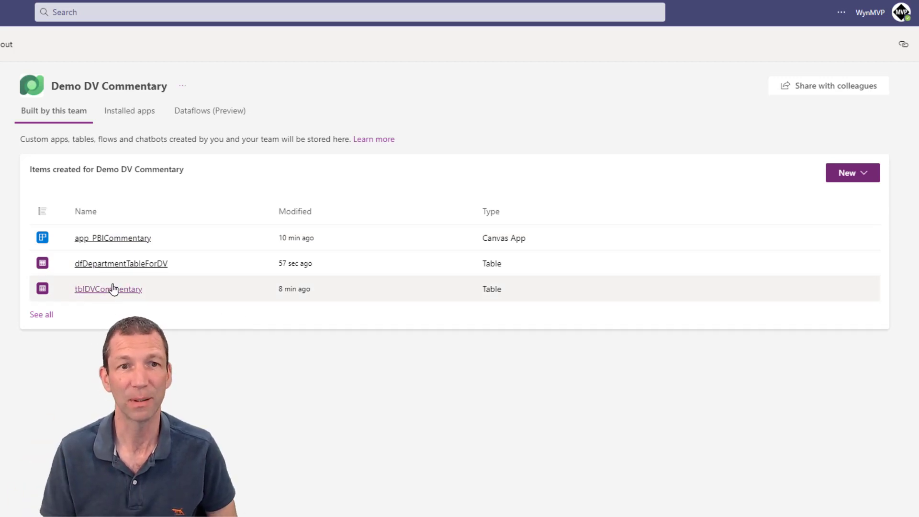
pyautogui.click(103, 289)
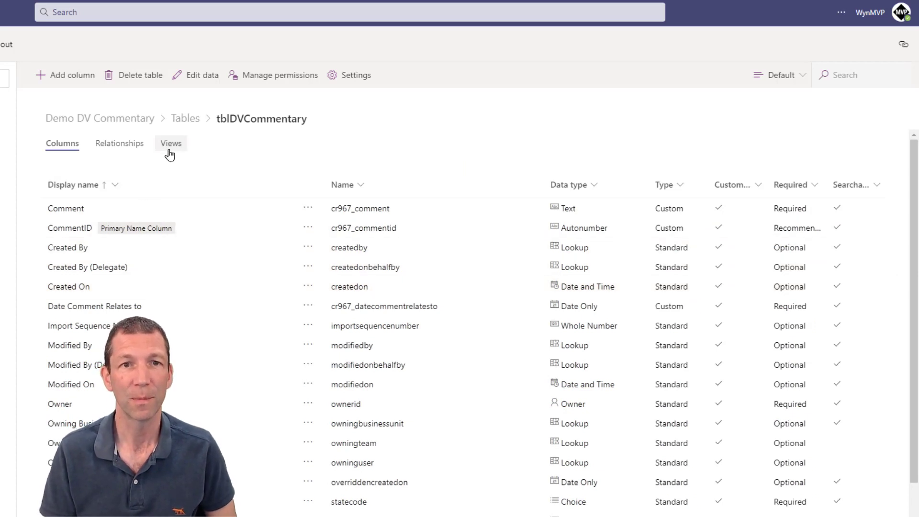
pyautogui.click(72, 76)
pyautogui.click(779, 85)
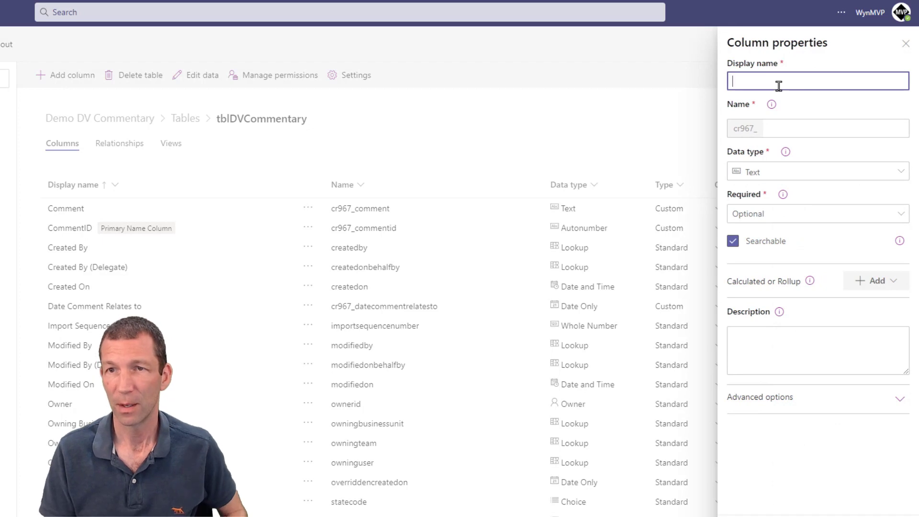
pyautogui.write('Depart')
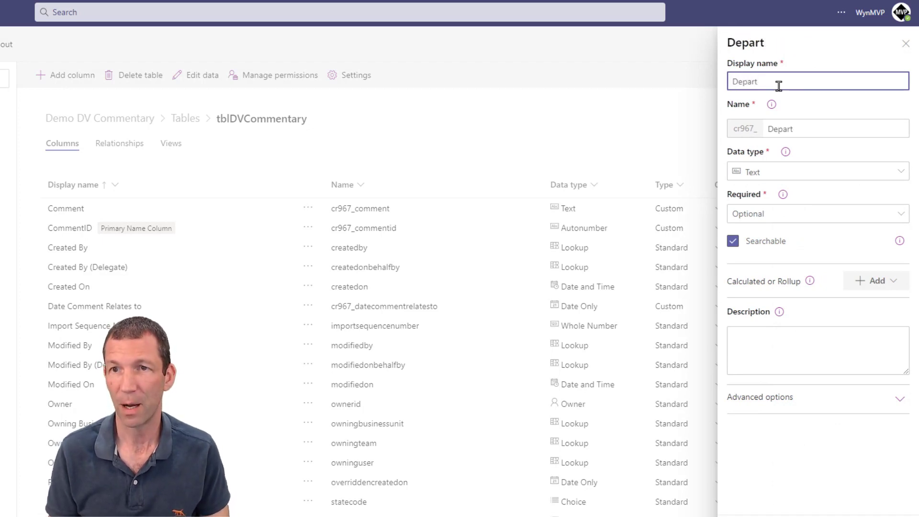
pyautogui.write('rem')
pyautogui.press('BackSpace')
pyautogui.press('BackSpace')
pyautogui.write('ment')
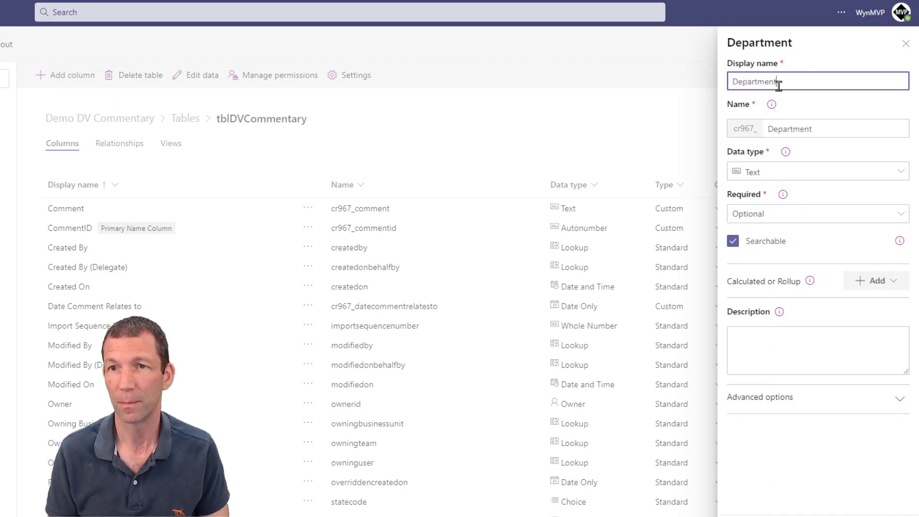
# Make the Department column a Lookup related to the dfDepartmentTableForDV table
pyautogui.click(781, 177)
pyautogui.scroll(-1, 605, 399)
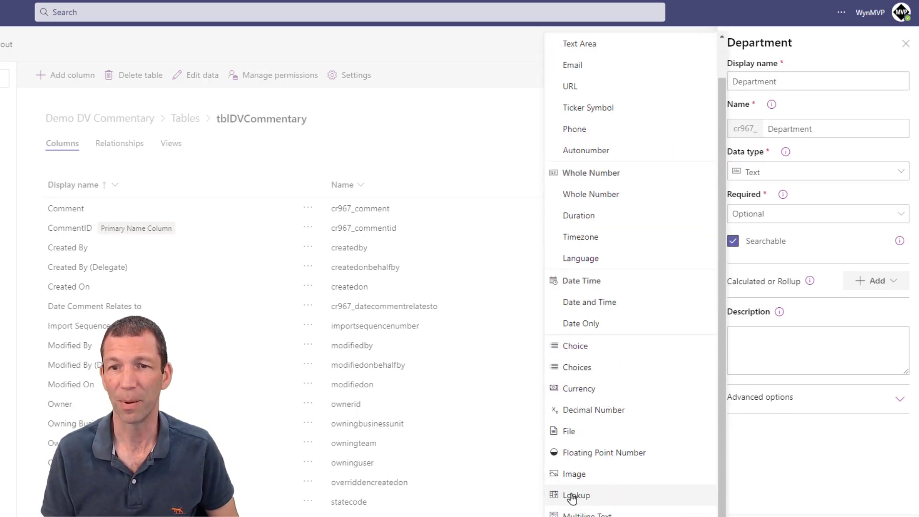
pyautogui.click(604, 497)
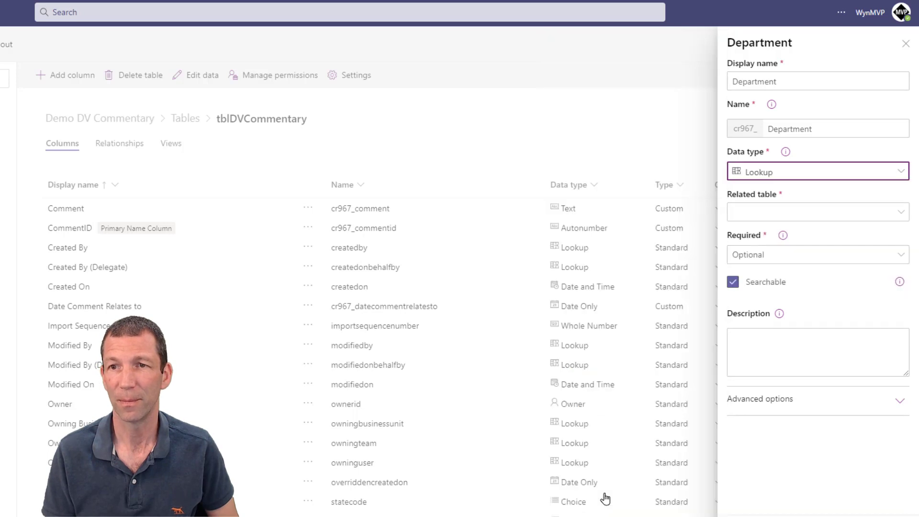
pyautogui.click(800, 217)
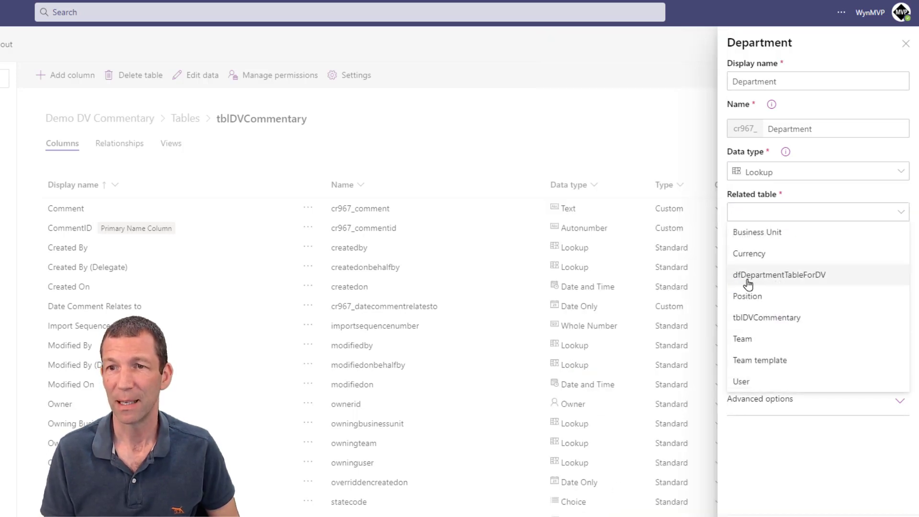
pyautogui.click(786, 277)
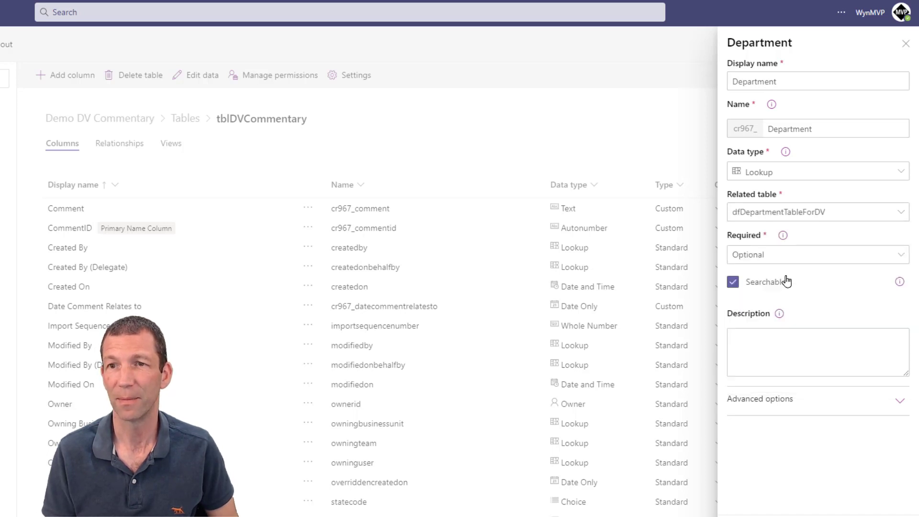
# Set the Department column to Required, show its advanced options and create the column
pyautogui.click(818, 254)
pyautogui.click(754, 319)
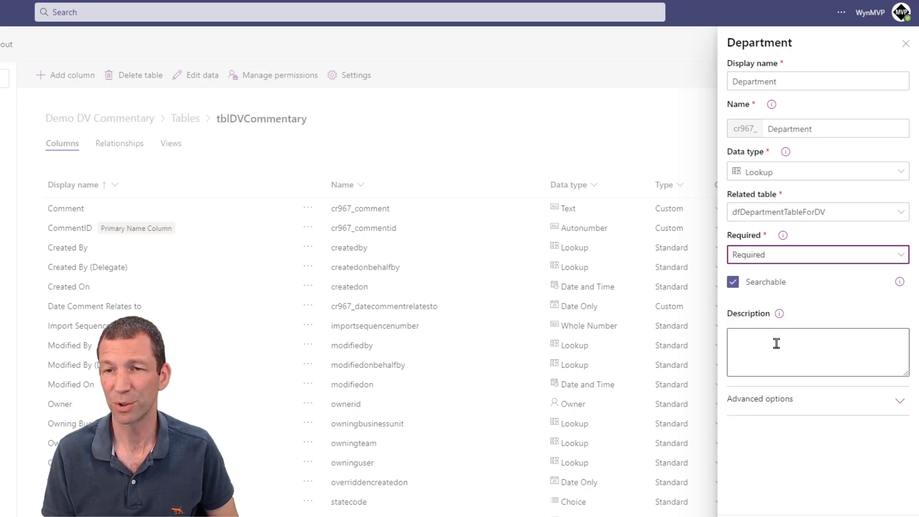
pyautogui.click(794, 400)
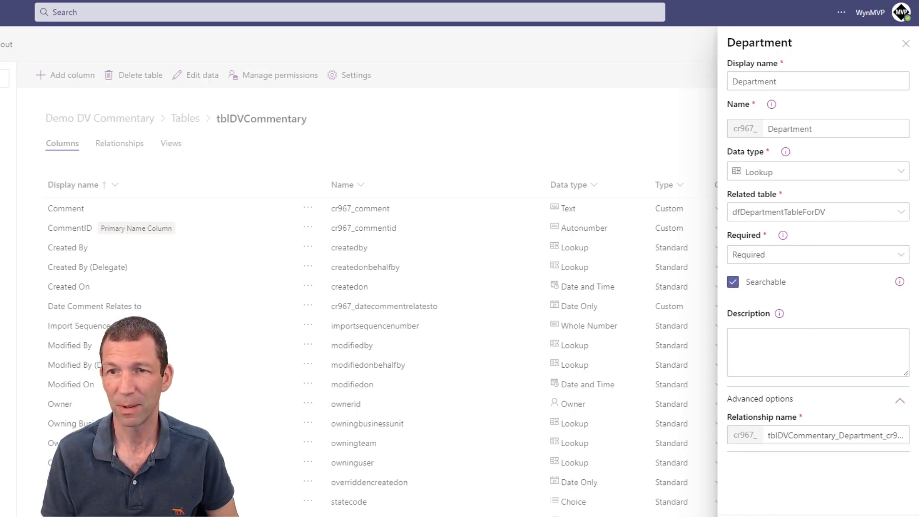
pyautogui.click(751, 515)
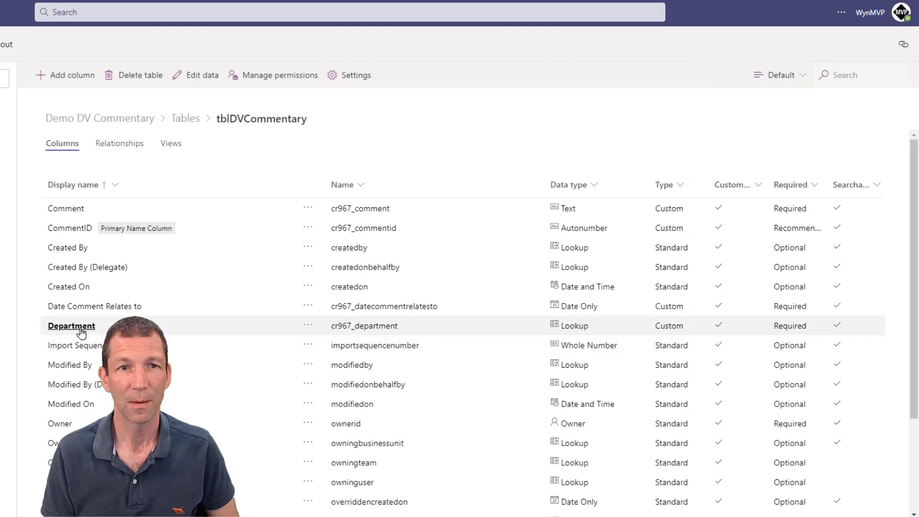
# Try to edit the table's data, dismiss the pending changes notice and save tblDVCommentary
pyautogui.click(197, 78)
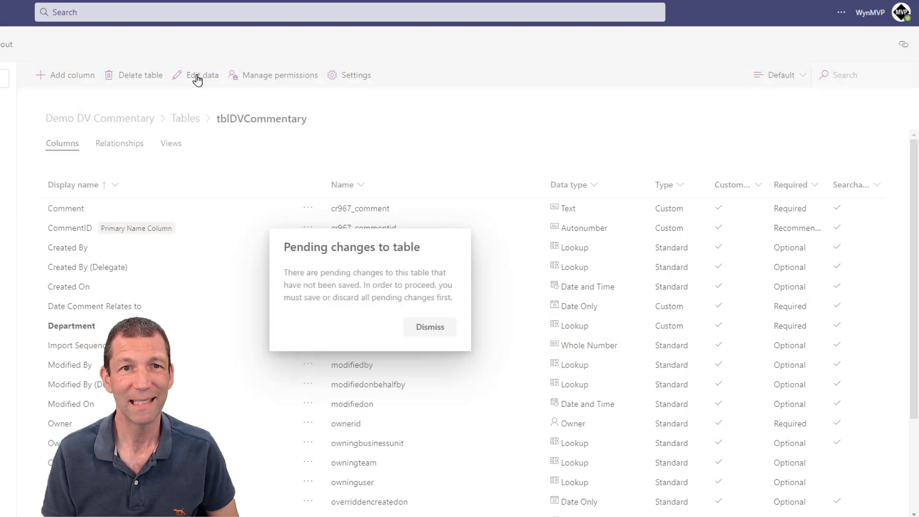
pyautogui.click(465, 300)
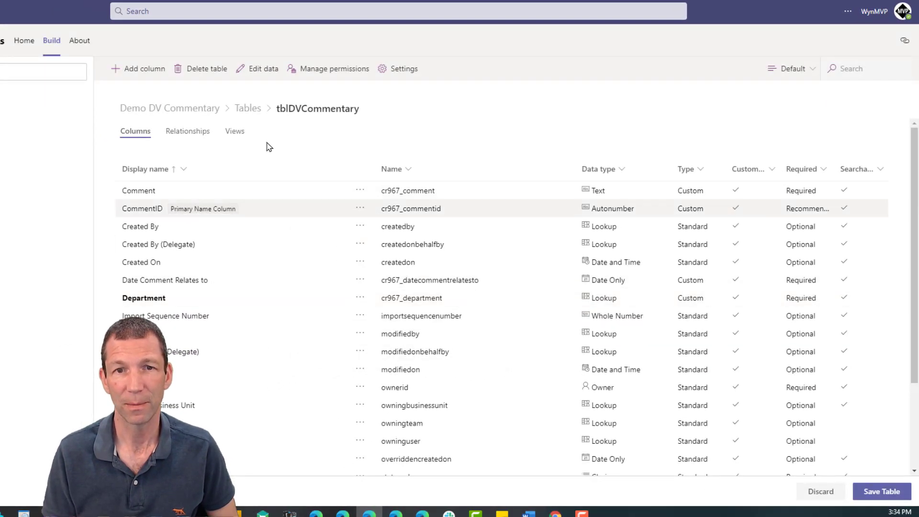
pyautogui.click(878, 496)
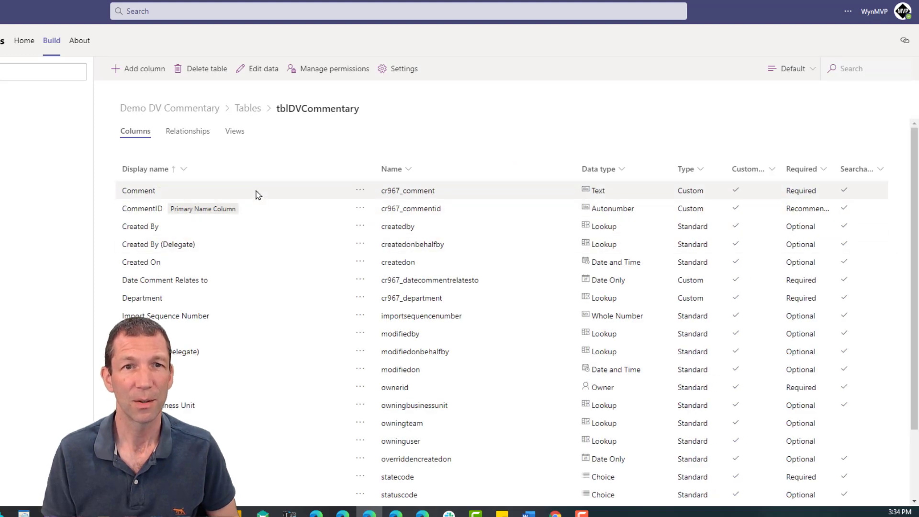
# Open the data of the tblDVCommentary table for viewing and editing
pyautogui.click(261, 69)
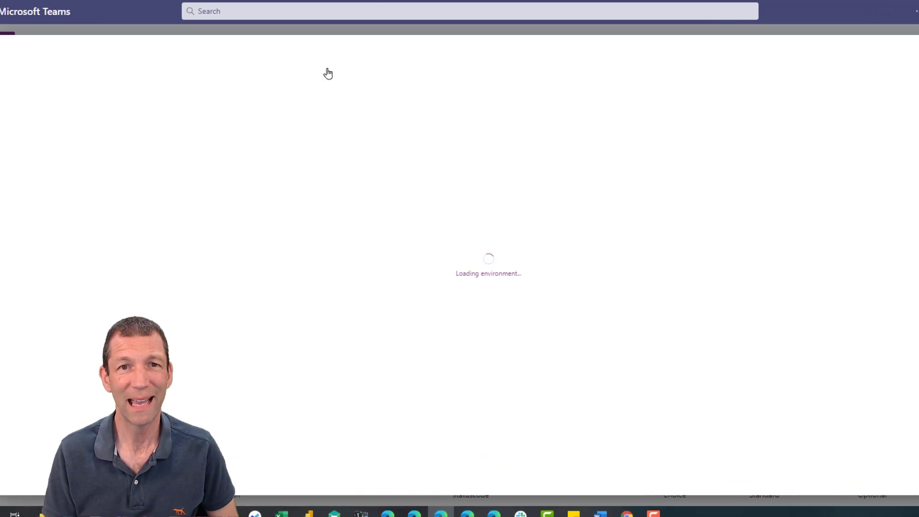
pyautogui.click(508, 125)
pyautogui.click(508, 125)
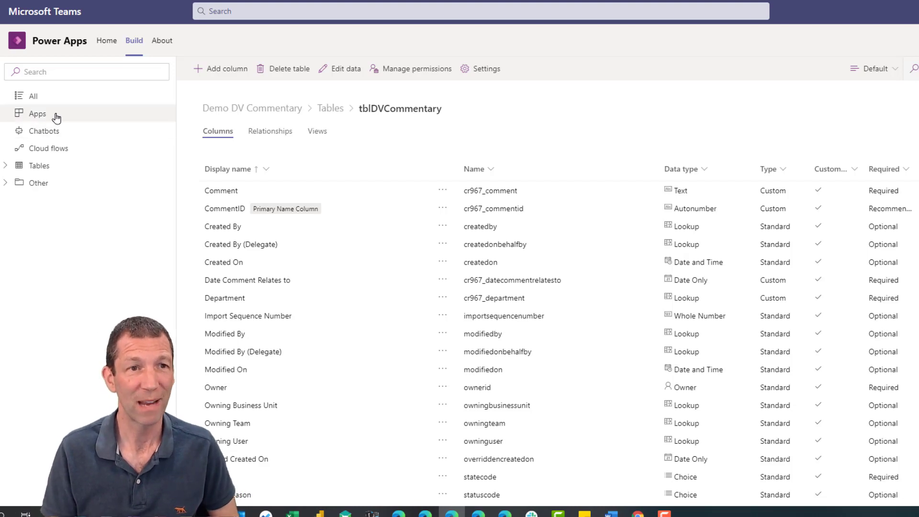
# Leave the table, open app_PBICommentary from the team's built items and start its blank screen with data from tblDVCommentaries
pyautogui.click(133, 41)
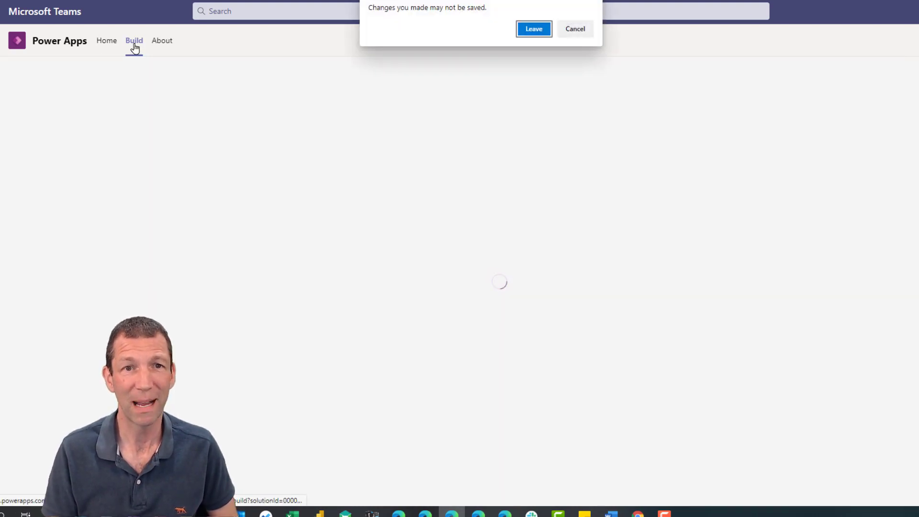
pyautogui.click(548, 30)
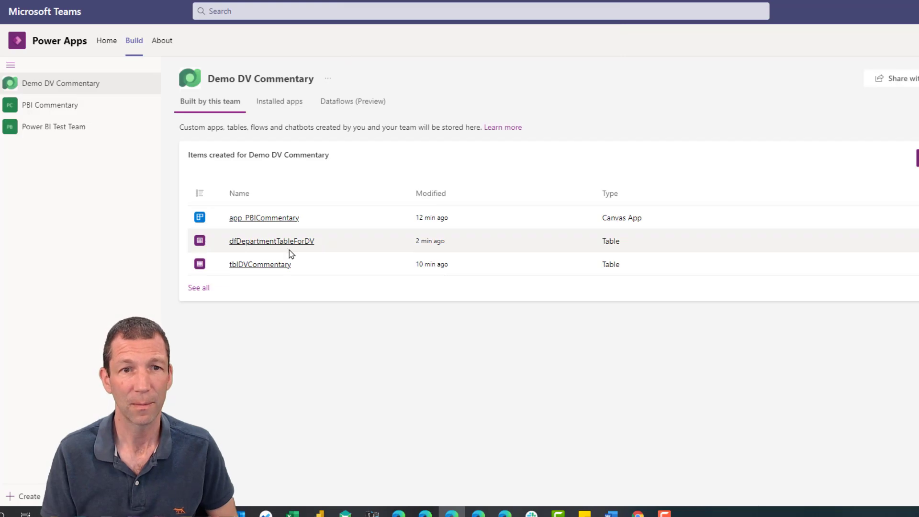
pyautogui.click(275, 221)
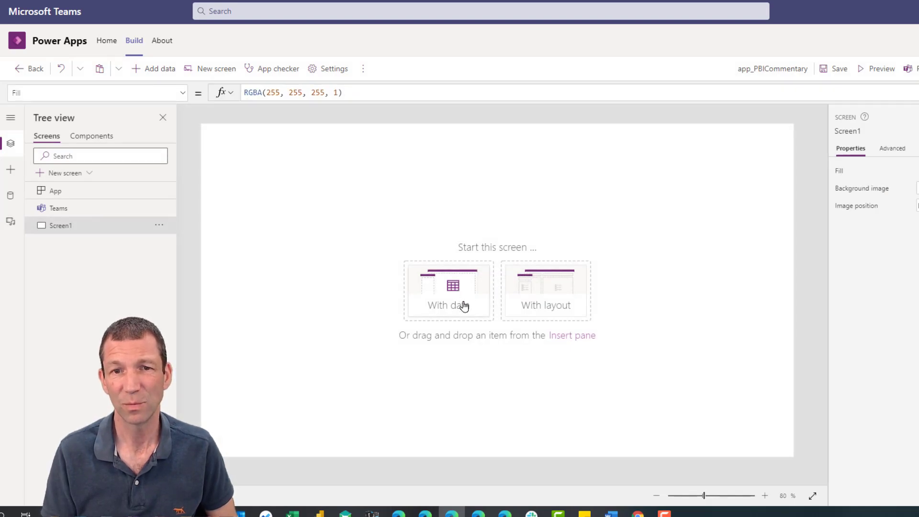
pyautogui.click(452, 289)
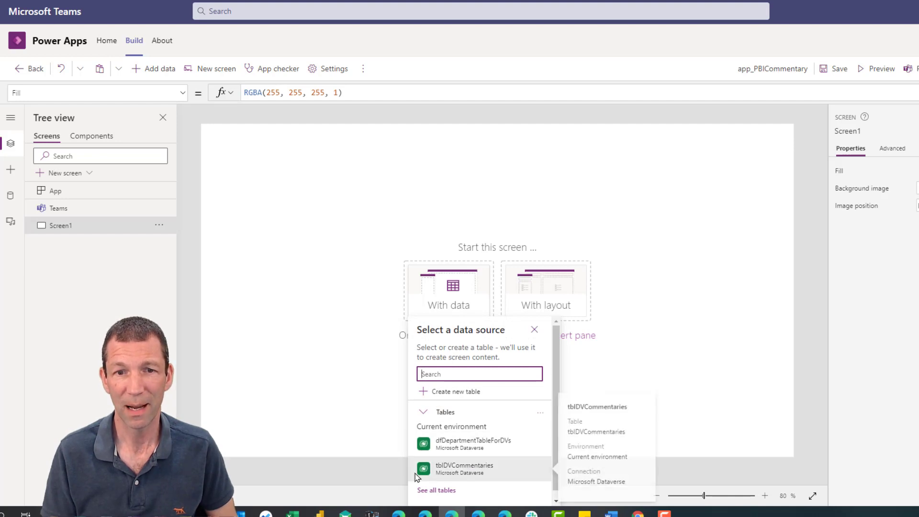
pyautogui.click(476, 469)
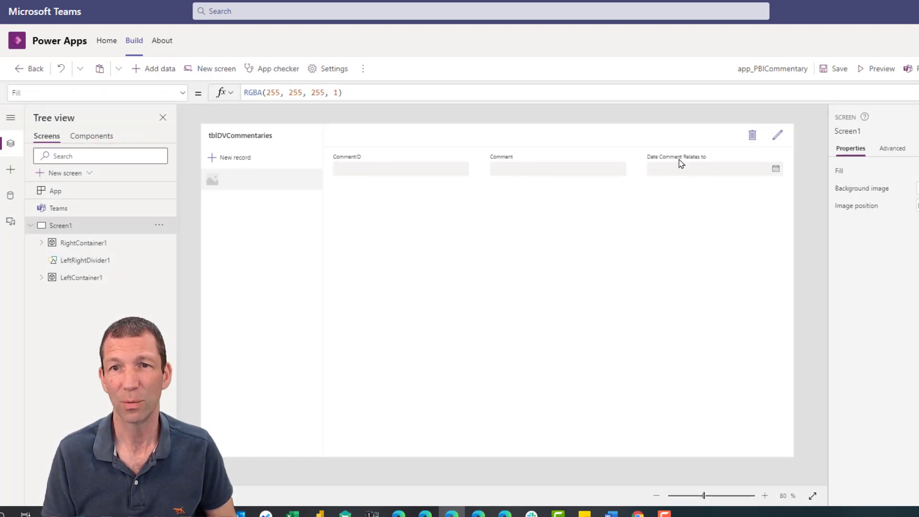
# Remove the CommentID field from the edit form on the app screen
pyautogui.click(259, 180)
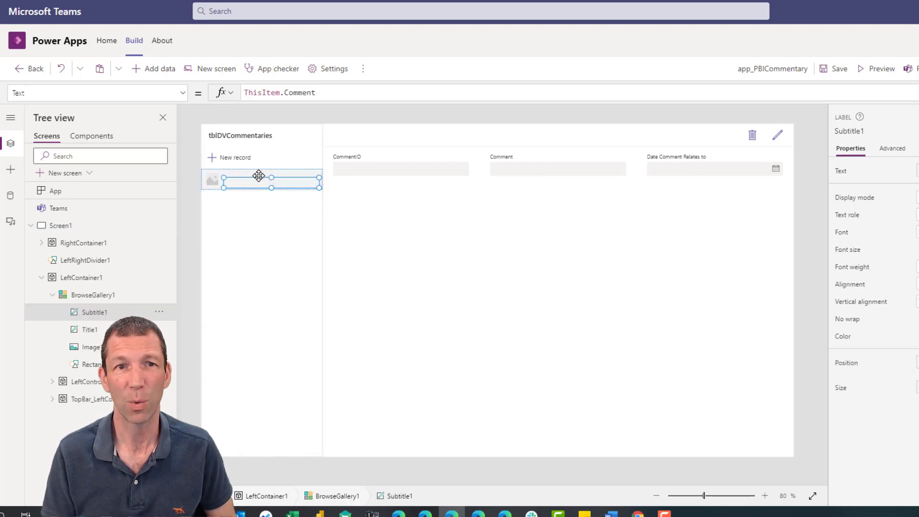
pyautogui.click(276, 161)
pyautogui.click(379, 208)
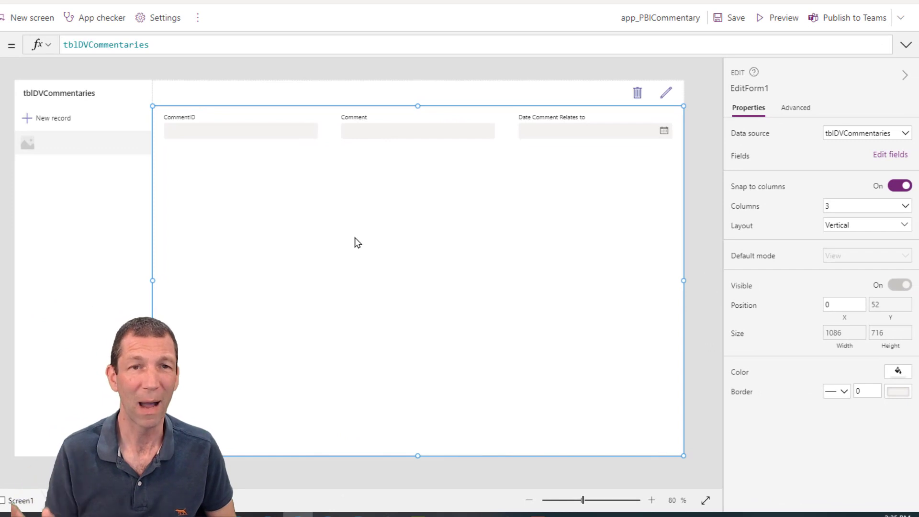
pyautogui.click(251, 136)
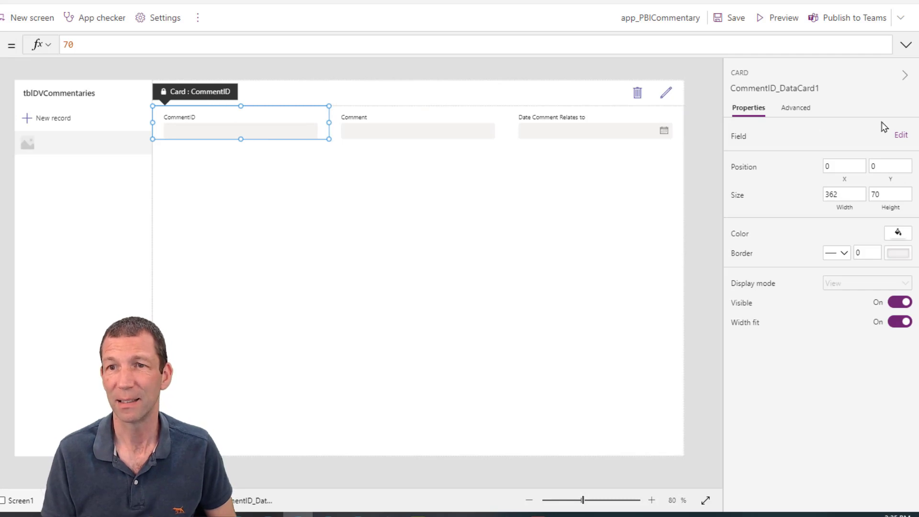
pyautogui.click(899, 136)
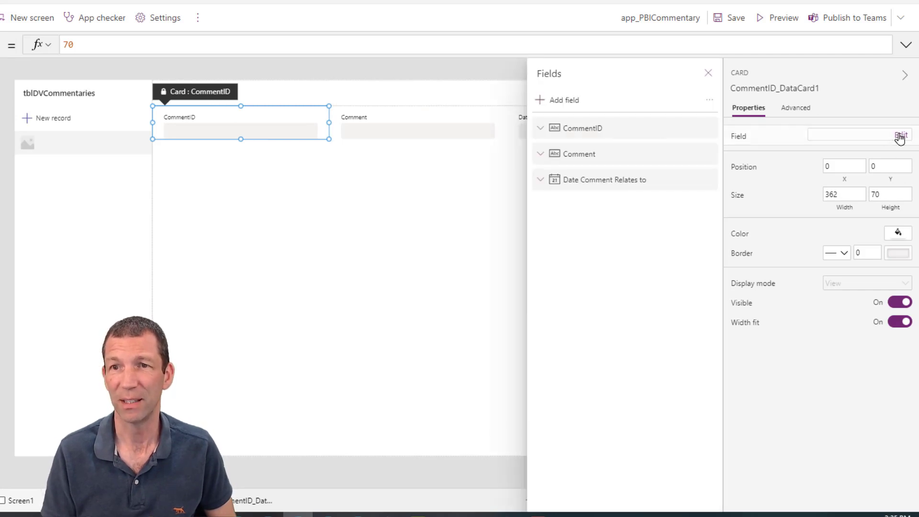
pyautogui.click(709, 129)
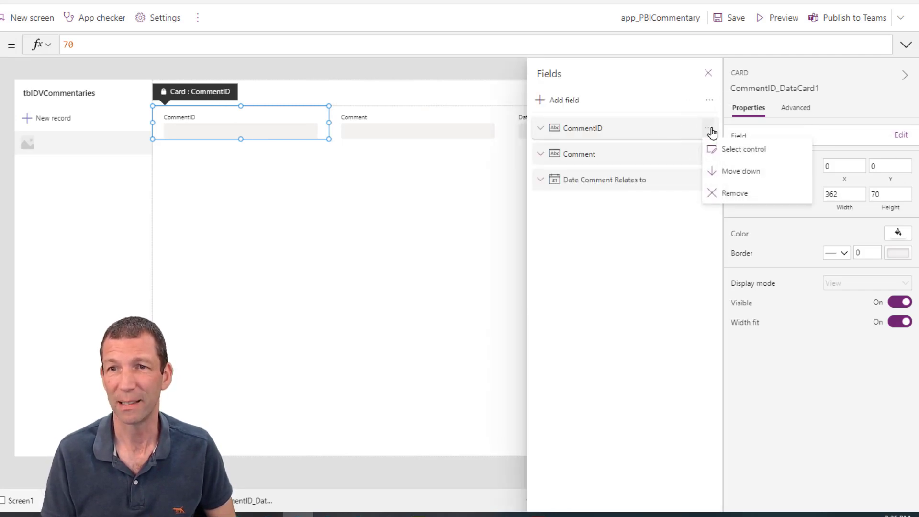
pyautogui.click(750, 199)
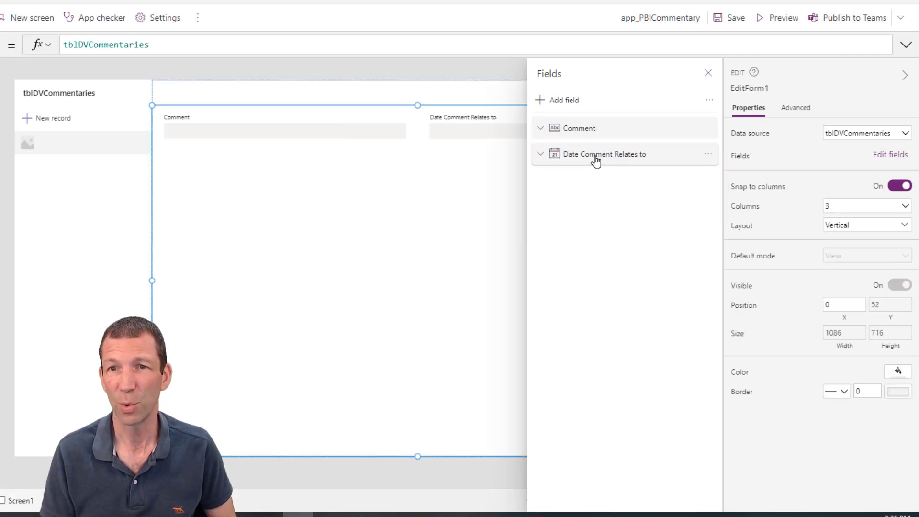
# Add the Department field to the edit form and close the list of fields
pyautogui.click(542, 100)
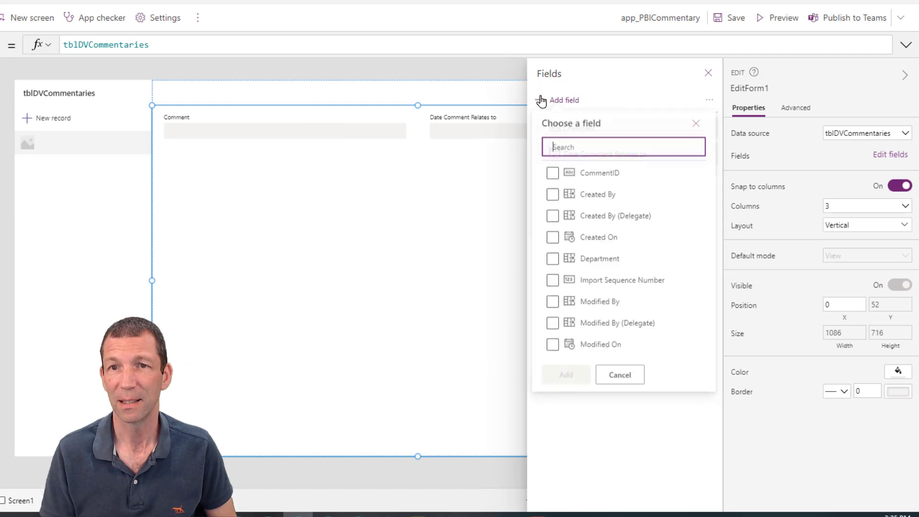
pyautogui.click(553, 260)
pyautogui.click(576, 381)
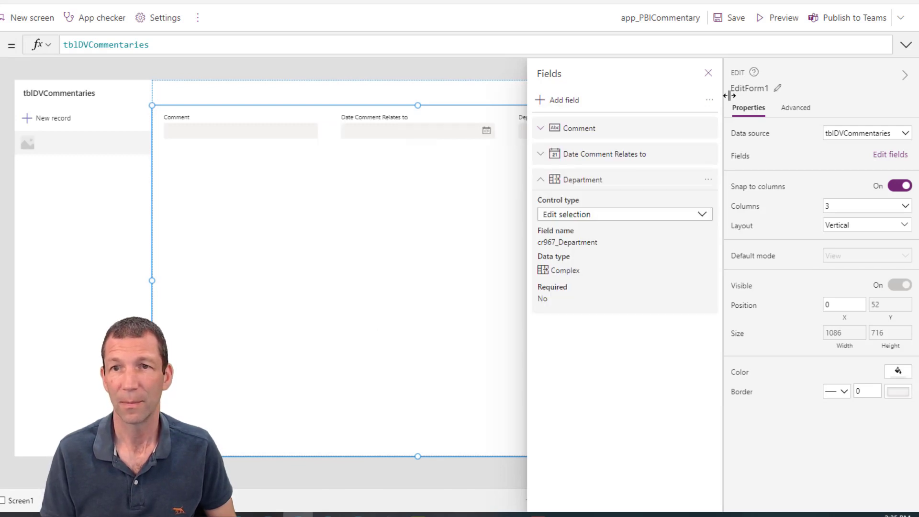
pyautogui.click(708, 73)
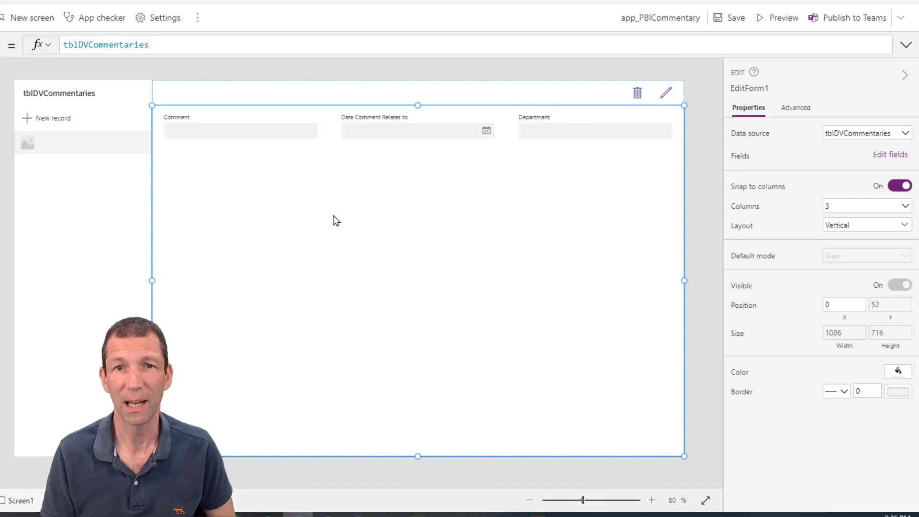
# Shorten the edit form to a height of about 166, keeping its full width
pyautogui.moveTo(415, 454); pyautogui.dragTo(419, 190)
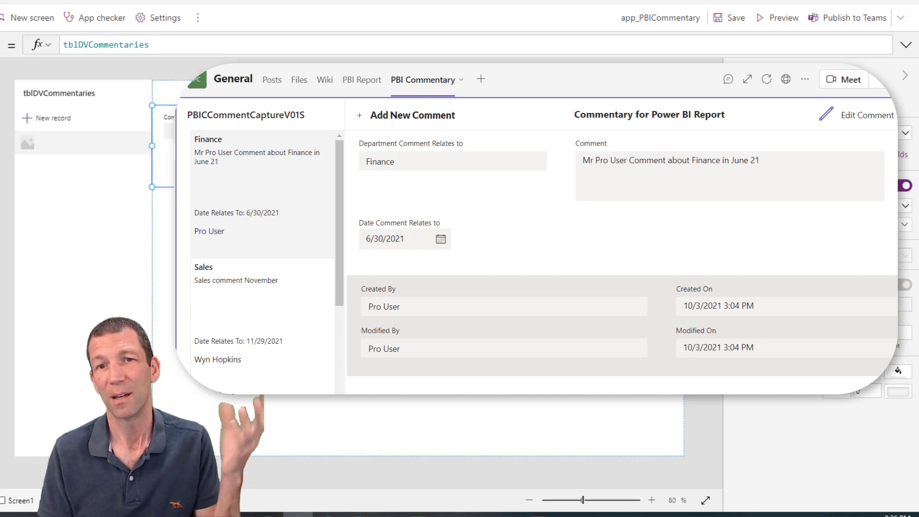
pyautogui.click(72, 139)
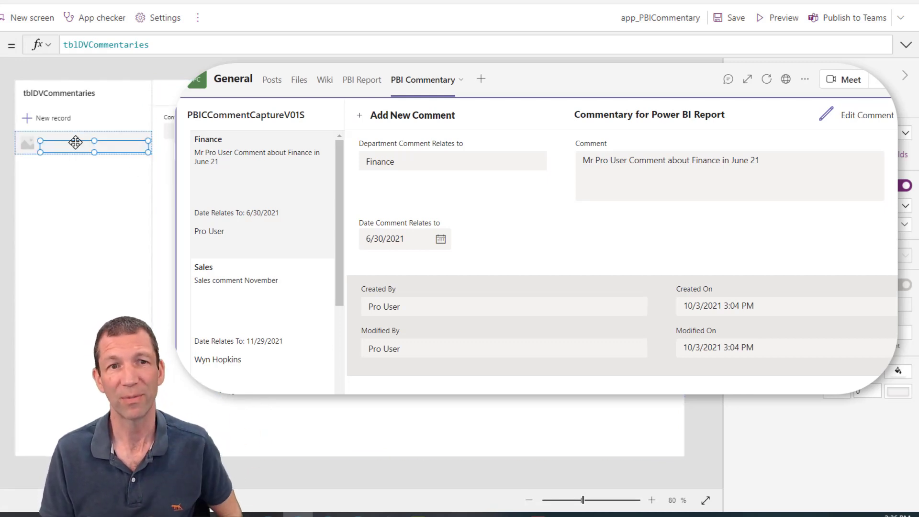
pyautogui.click(61, 181)
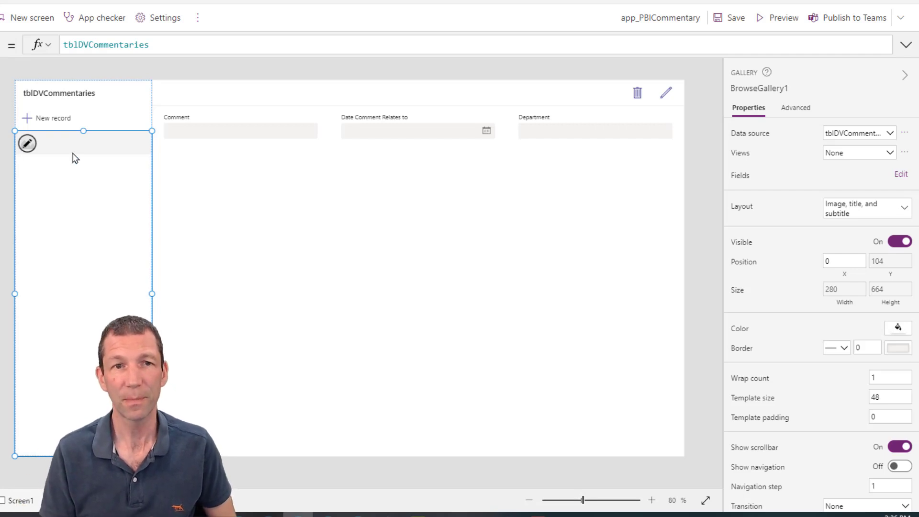
pyautogui.click(233, 183)
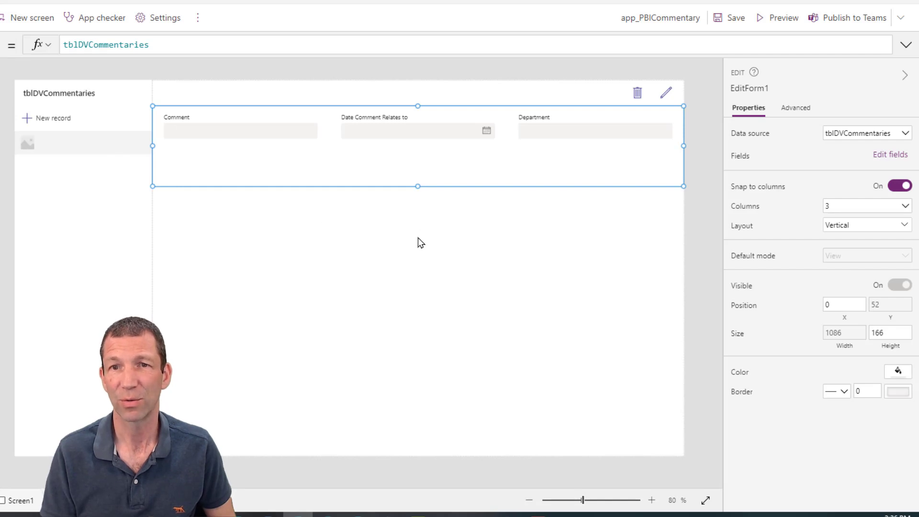
# Preview the app and start a new record with the comment "Sales comment in brand new app"
pyautogui.click(763, 23)
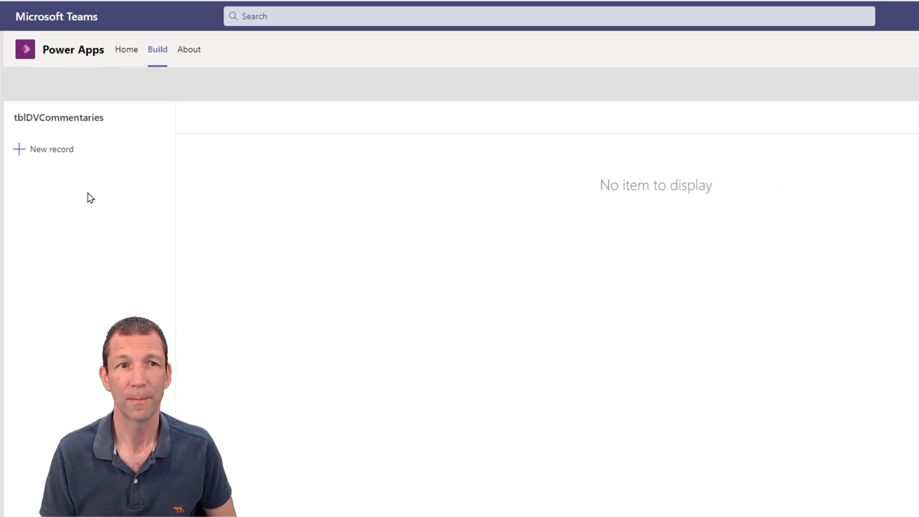
pyautogui.click(31, 150)
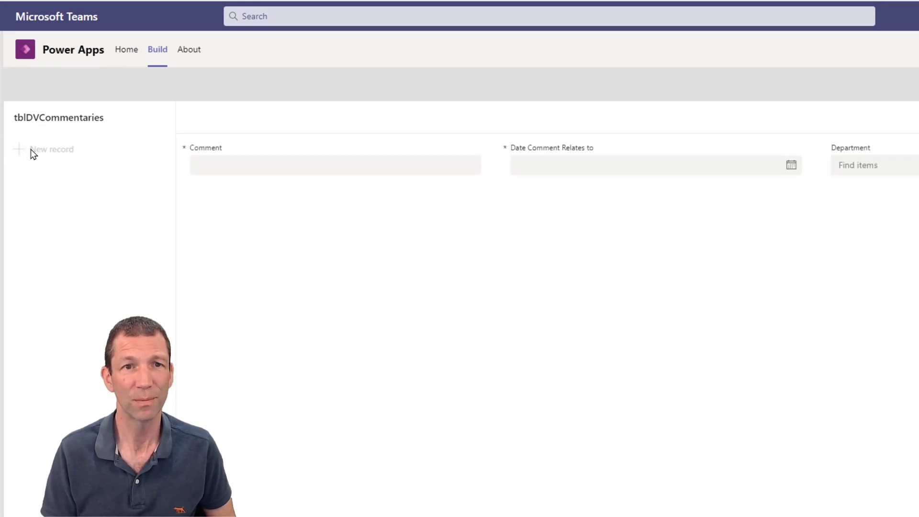
pyautogui.click(327, 164)
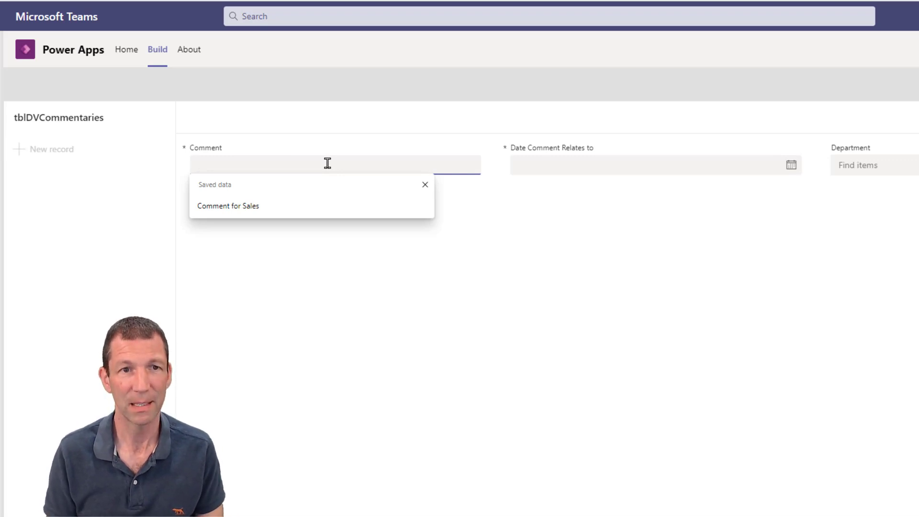
pyautogui.write('Ses')
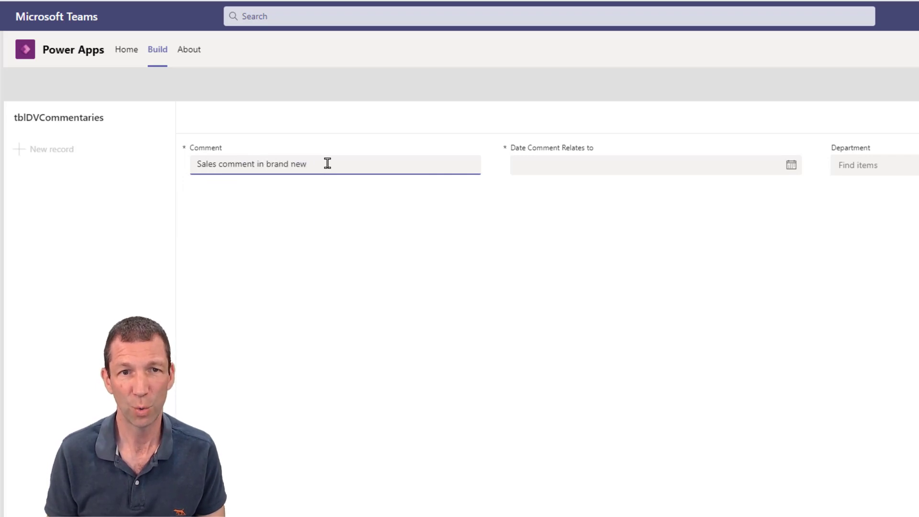
# Fill in the new record with the date 8/1/2021 and the department Operations, and submit it
pyautogui.click(625, 169)
pyautogui.click(785, 166)
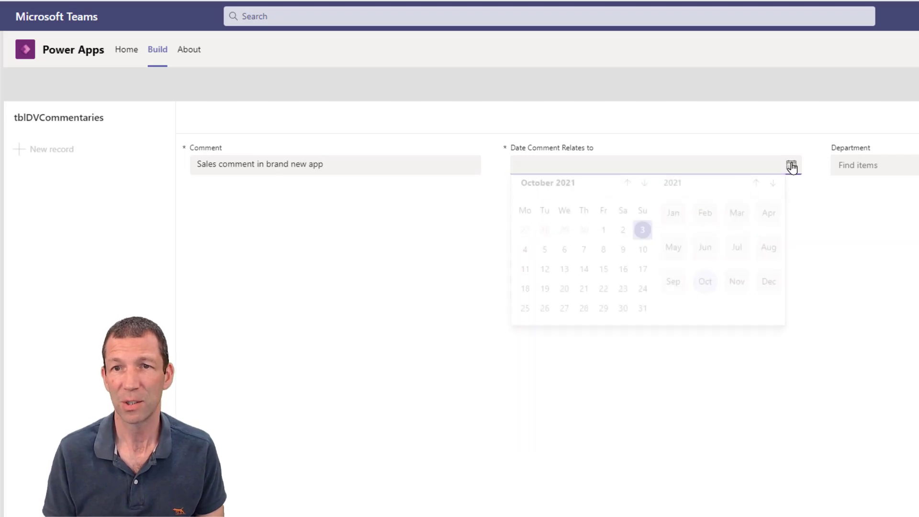
pyautogui.click(765, 254)
pyautogui.click(640, 236)
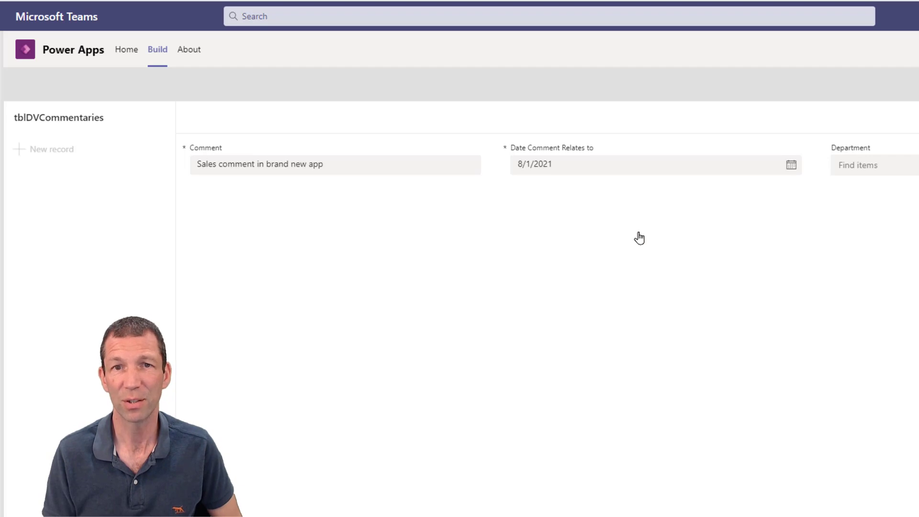
pyautogui.click(896, 167)
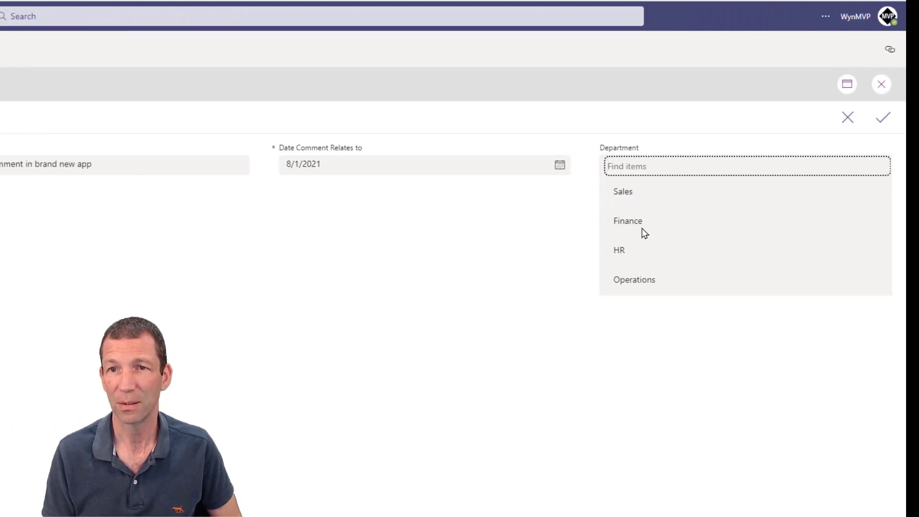
pyautogui.click(627, 283)
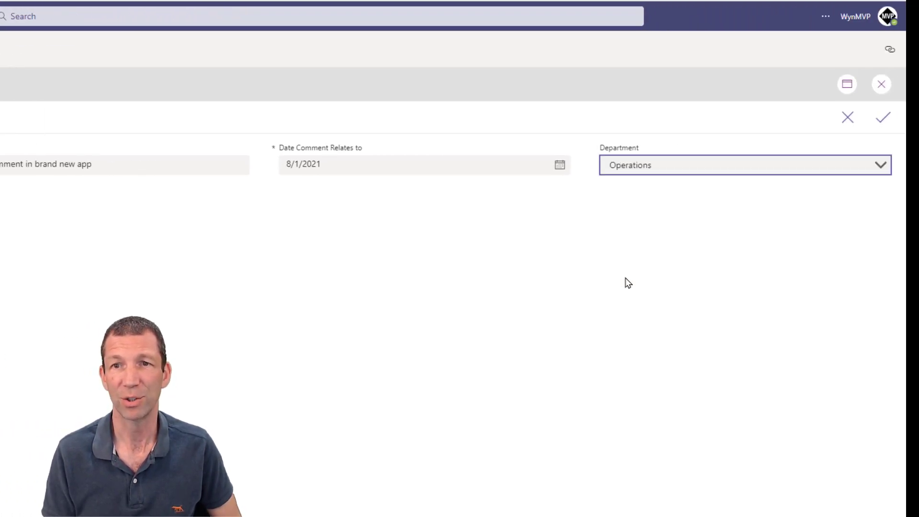
pyautogui.click(883, 117)
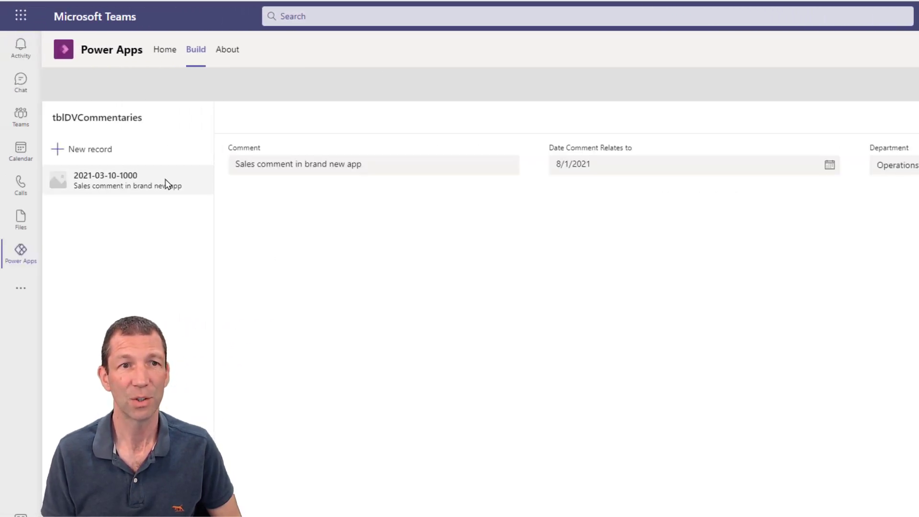
# Select the saved comment record, leave the app preview and save the app
pyautogui.click(112, 178)
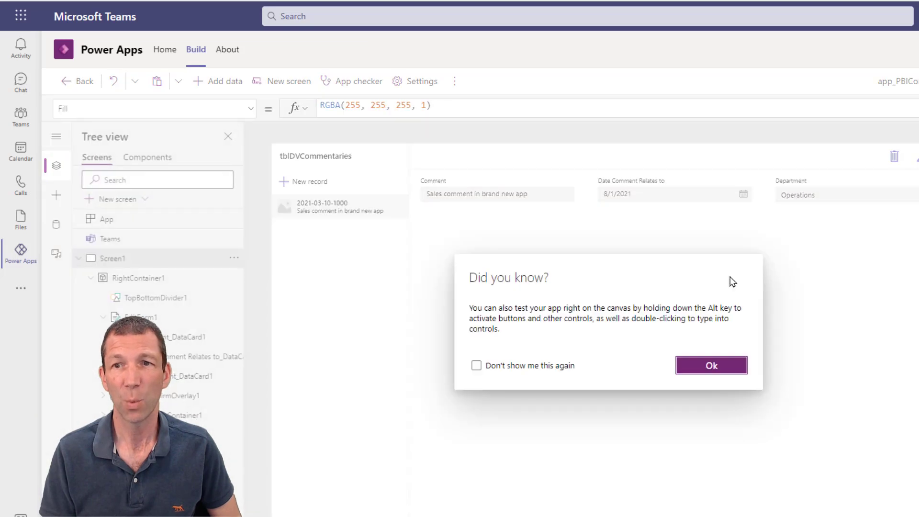
pyautogui.click(710, 368)
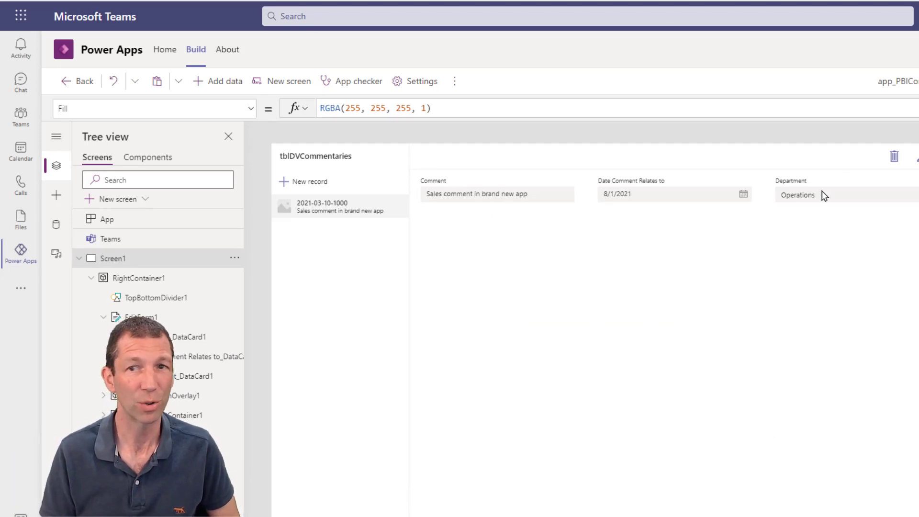
pyautogui.hotkey('ctrl', 's')
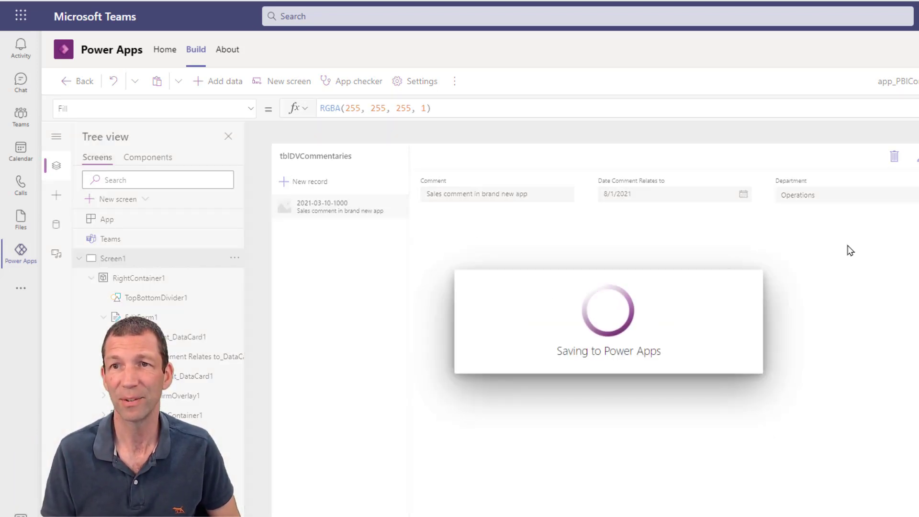
# Open the data of the tblDVCommentary table to check the submitted comment record, and close it again
pyautogui.click(171, 54)
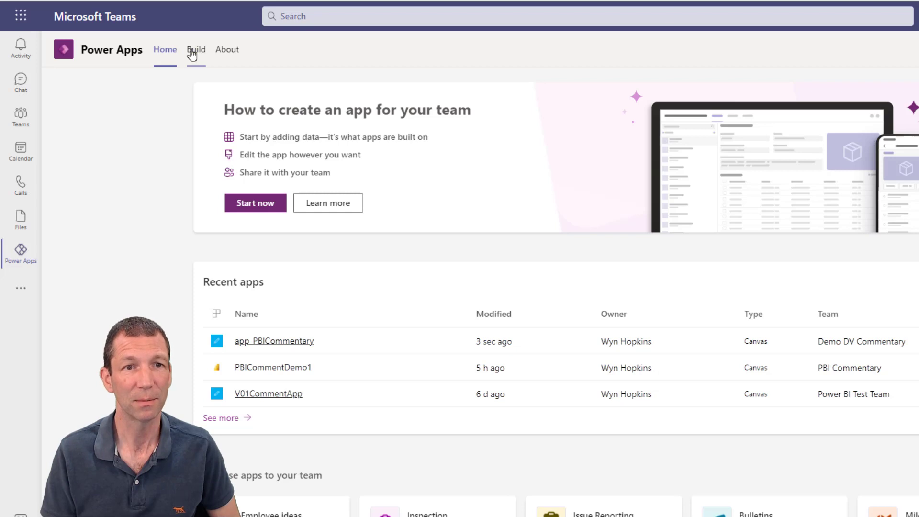
pyautogui.click(191, 55)
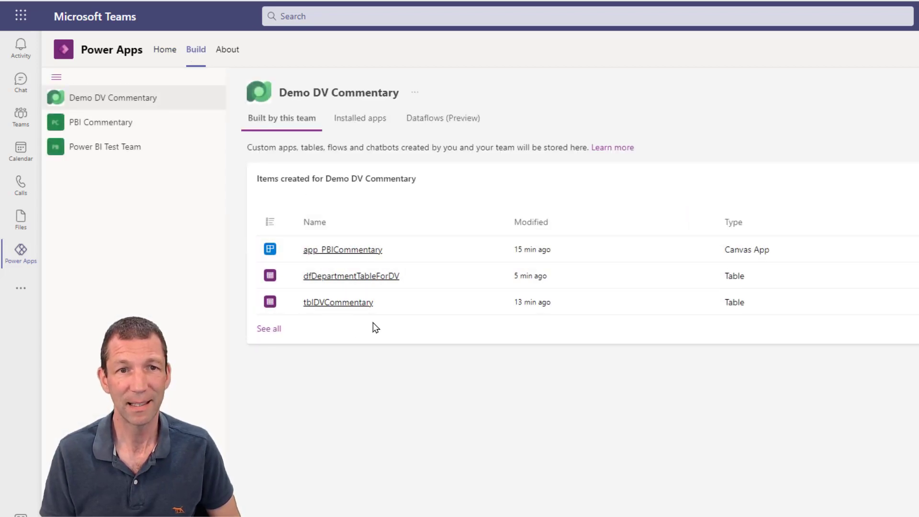
pyautogui.click(349, 302)
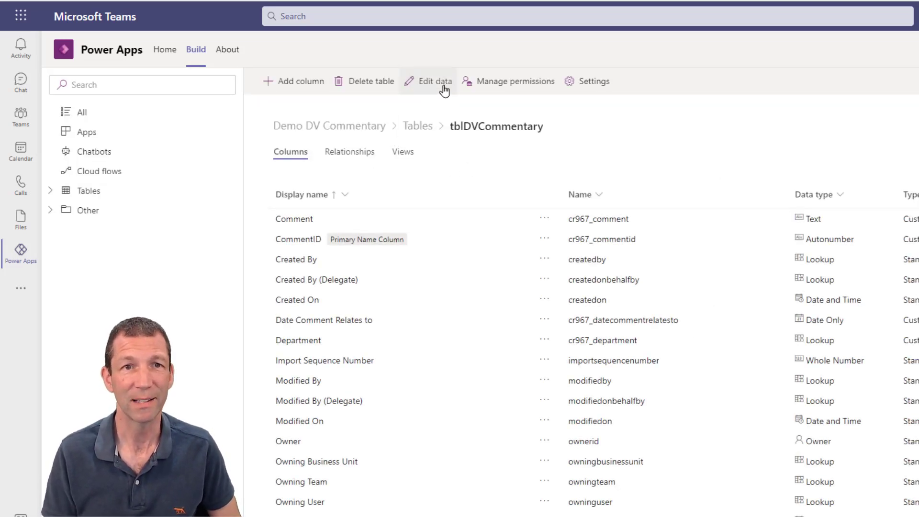
pyautogui.click(433, 83)
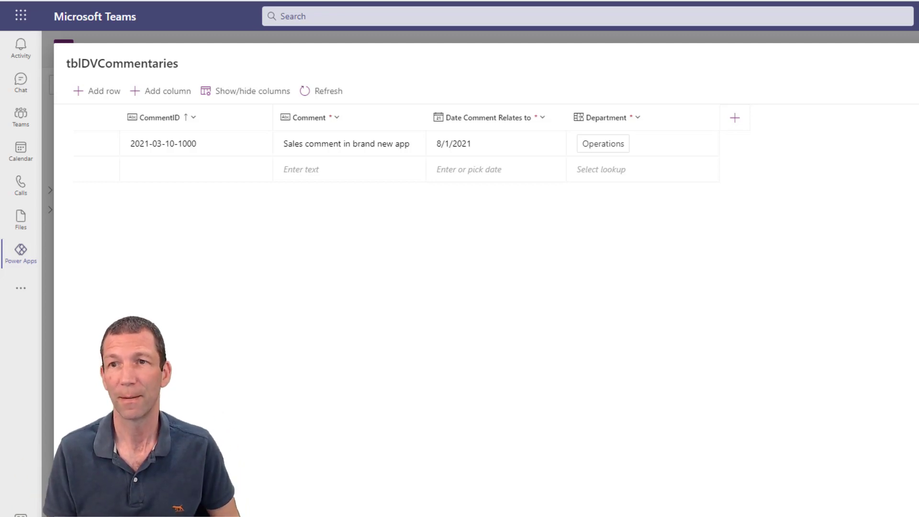
pyautogui.press('Escape')
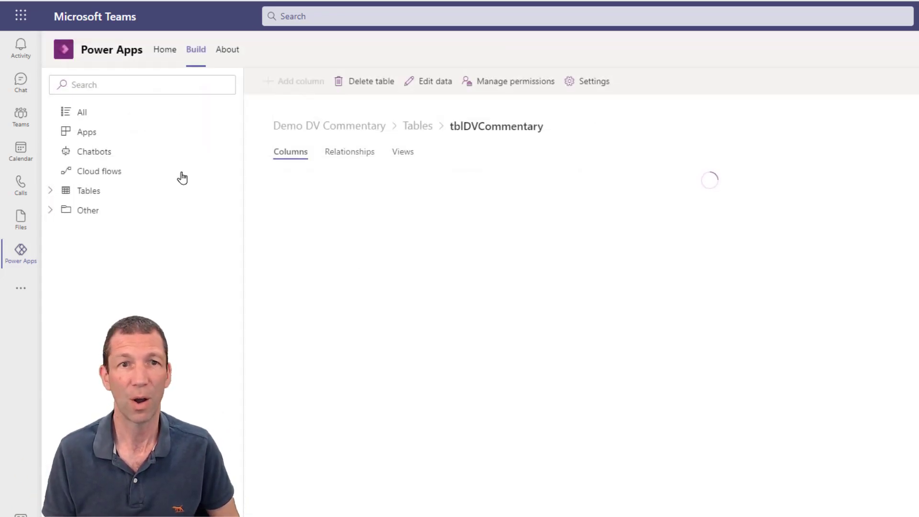
# Reopen app_PBICommentary for editing, overriding the session that locks it
pyautogui.click(198, 50)
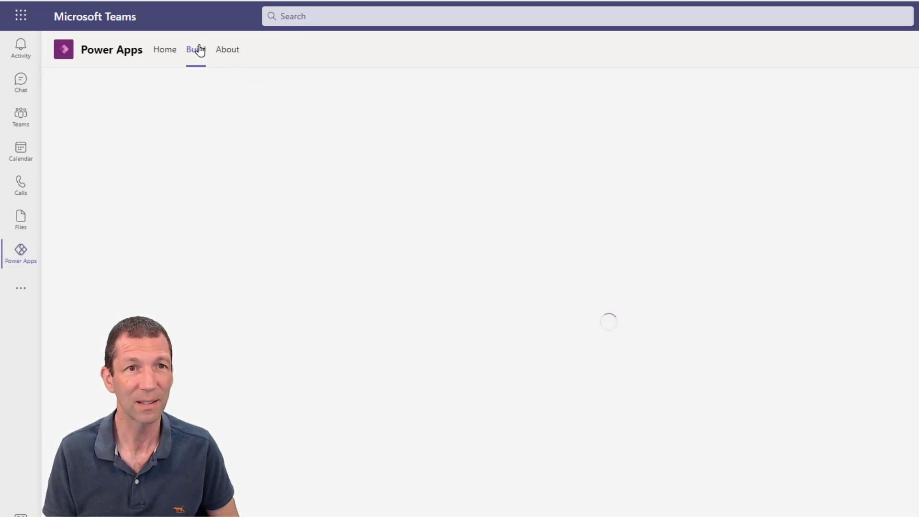
pyautogui.click(339, 251)
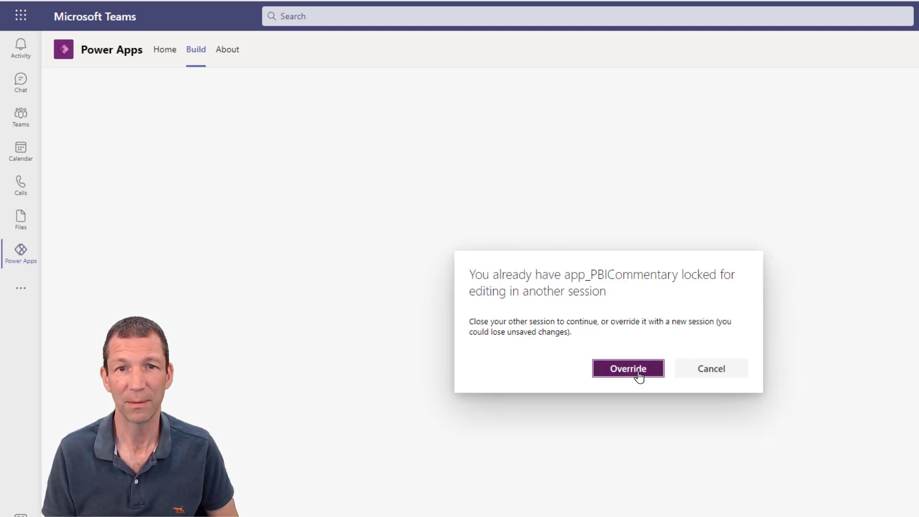
pyautogui.click(638, 377)
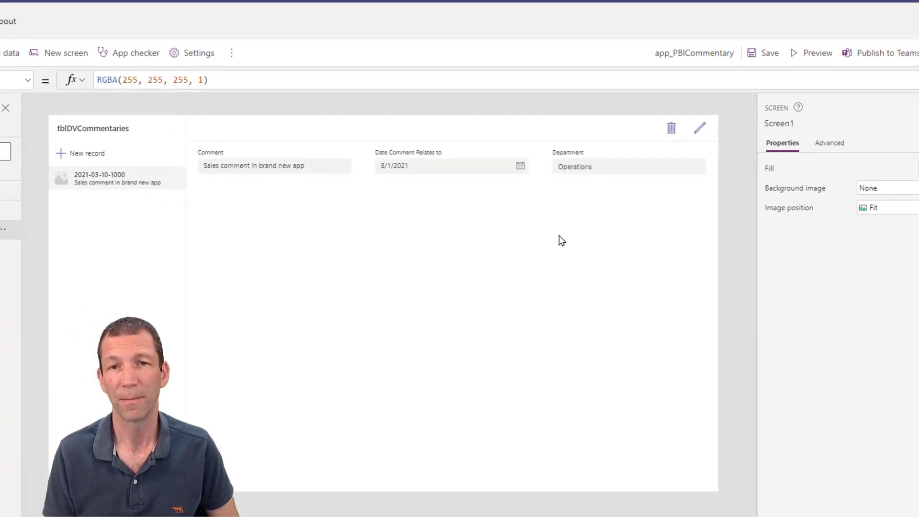
# Try to publish the app to Teams by only selecting the General channel of Demo DV Commentary and saving
pyautogui.click(838, 52)
pyautogui.click(383, 363)
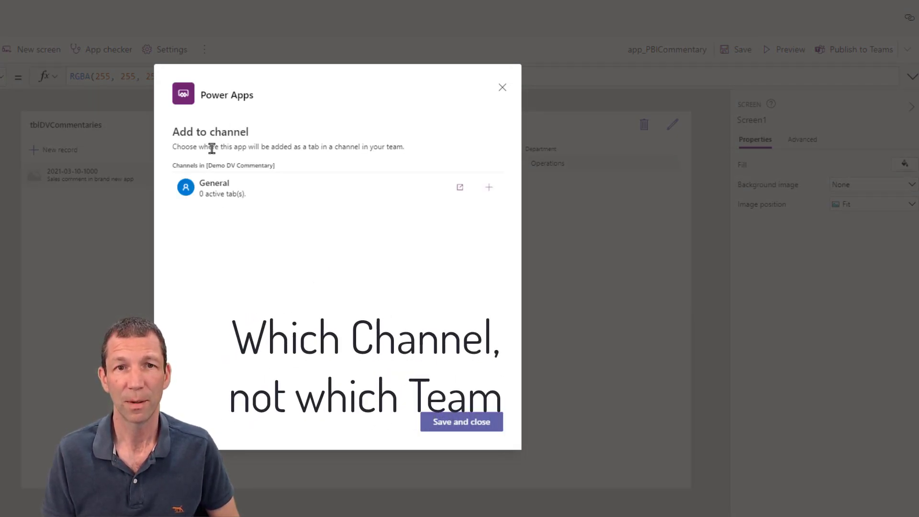
pyautogui.click(222, 197)
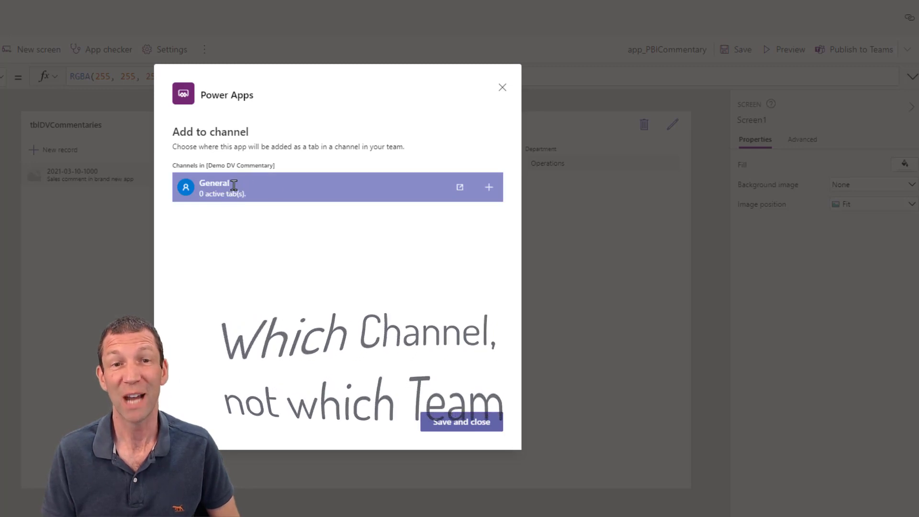
pyautogui.click(460, 423)
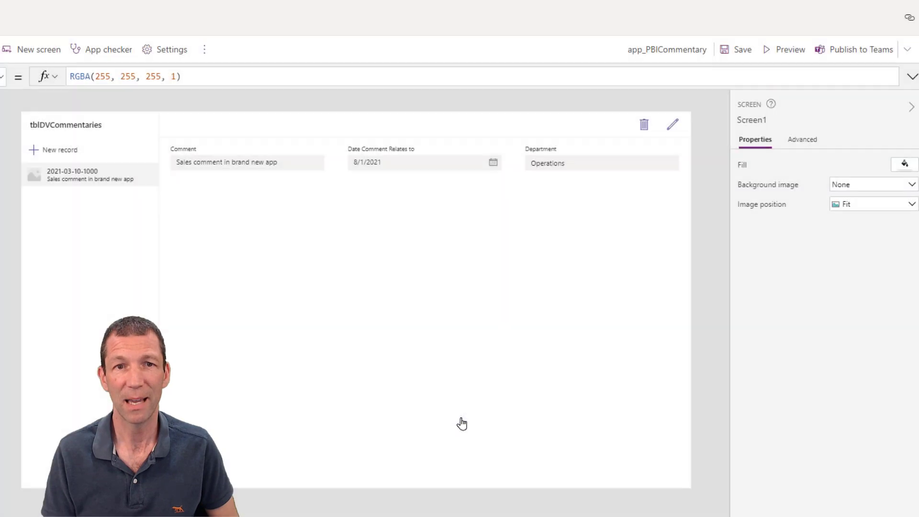
# Publish app_PBICommentary to Teams, adding it as a tab in the General channel, and save
pyautogui.click(845, 51)
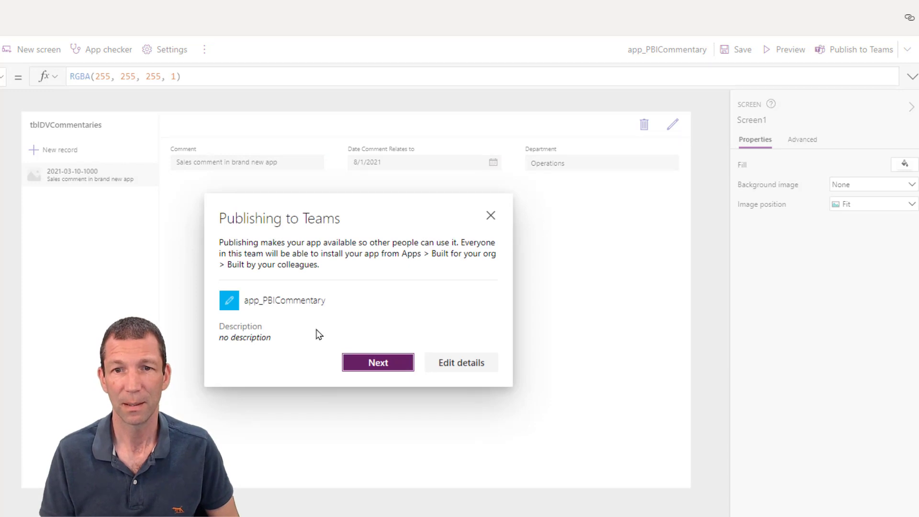
pyautogui.click(363, 364)
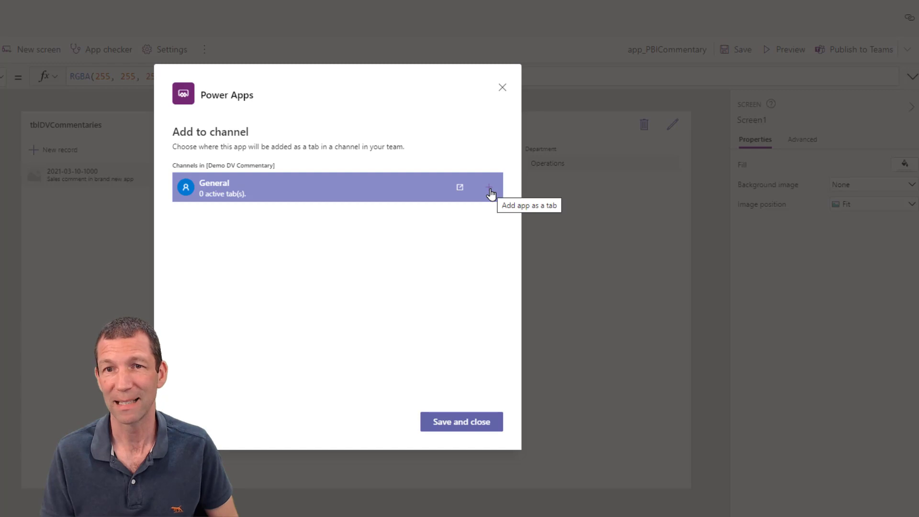
pyautogui.click(488, 188)
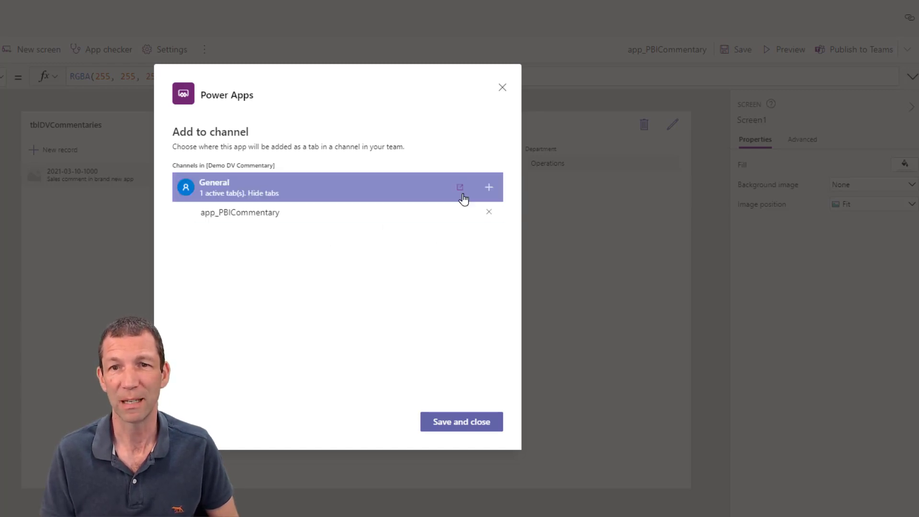
pyautogui.click(459, 426)
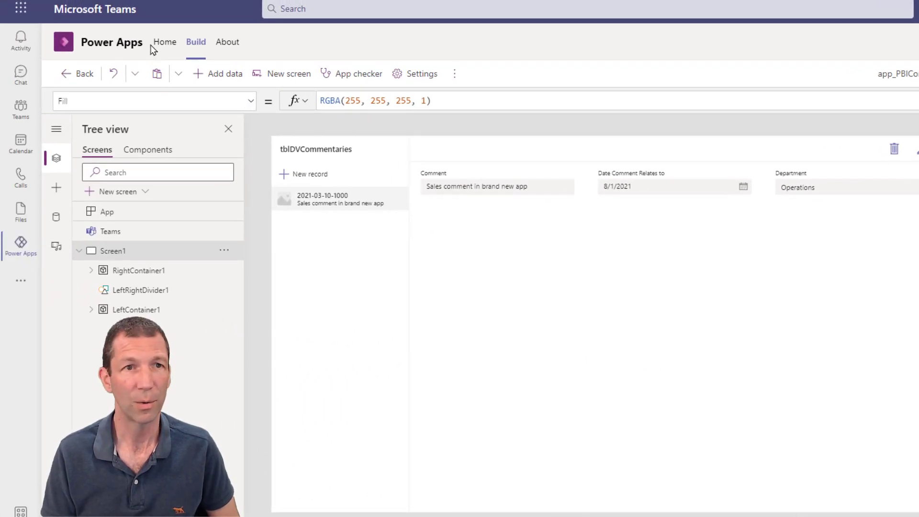
# View the published app_PBICommentary tab in the team's General channel, leaving the app editor
pyautogui.click(22, 116)
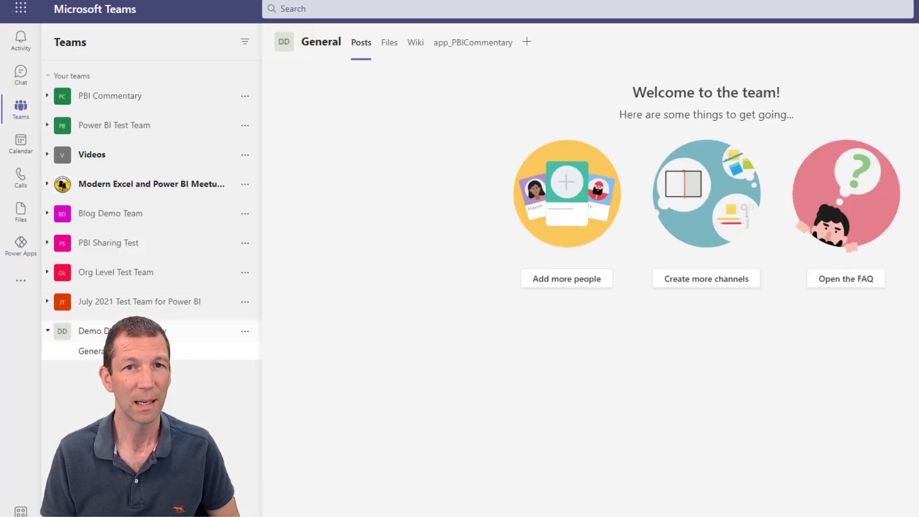
pyautogui.click(468, 45)
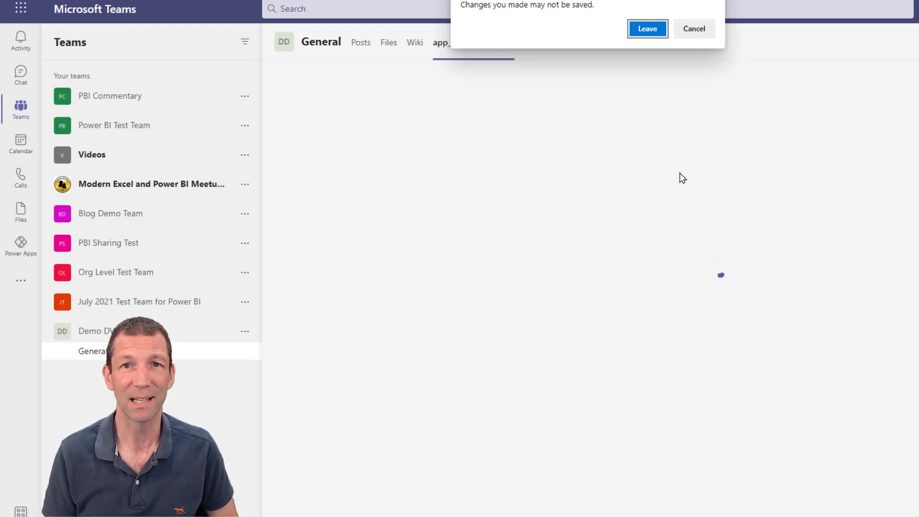
pyautogui.click(652, 35)
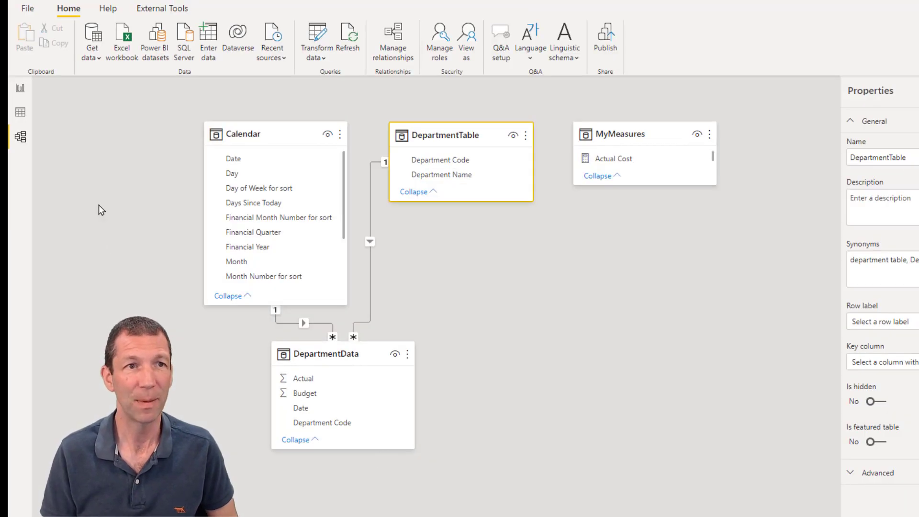
# In the Power BI Desktop report, start a Dataverse connection in DirectQuery mode, ready for the environment domain
pyautogui.click(241, 33)
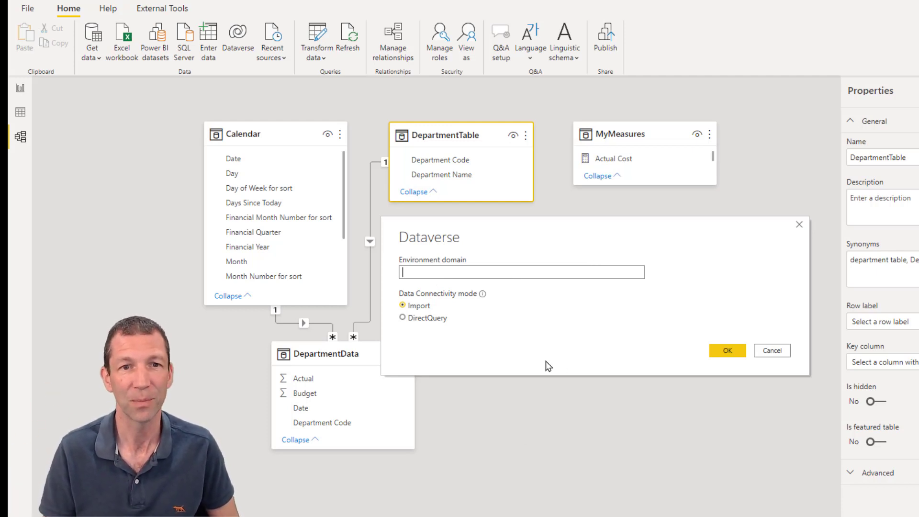
pyautogui.click(411, 319)
pyautogui.click(474, 272)
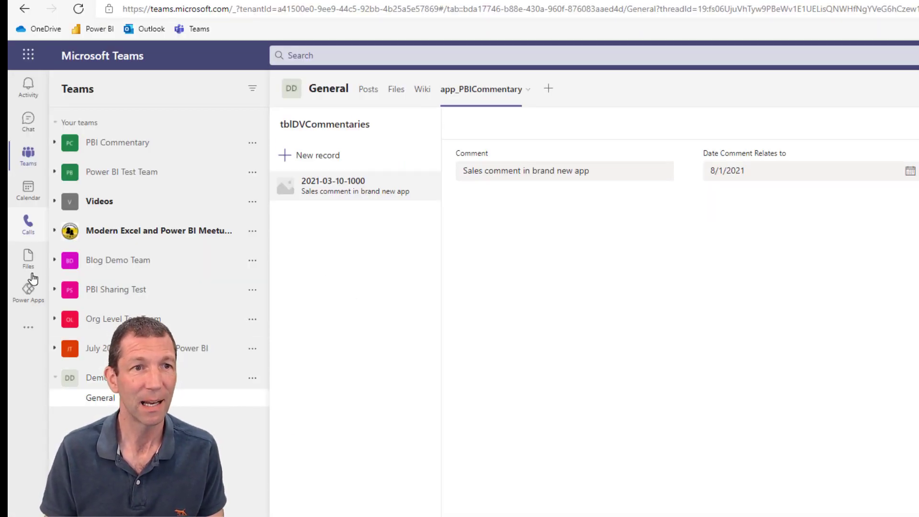
pyautogui.click(29, 293)
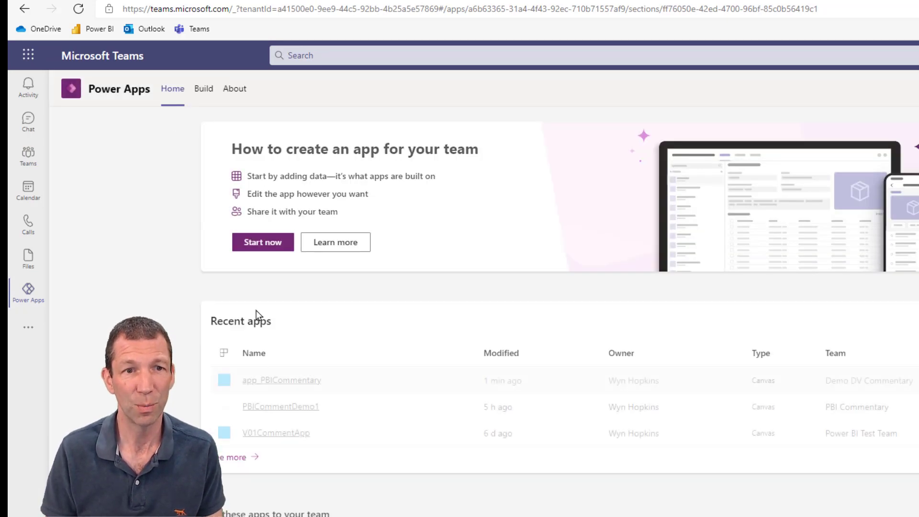
pyautogui.click(205, 89)
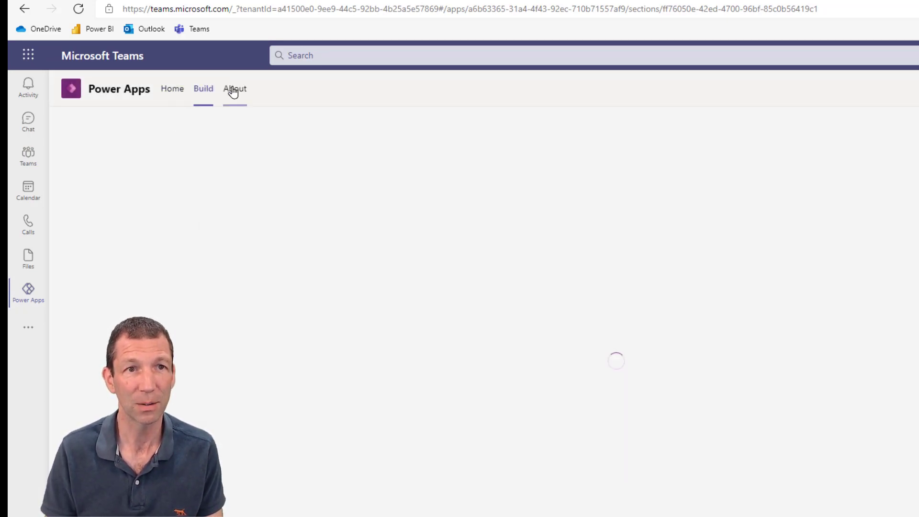
pyautogui.click(232, 89)
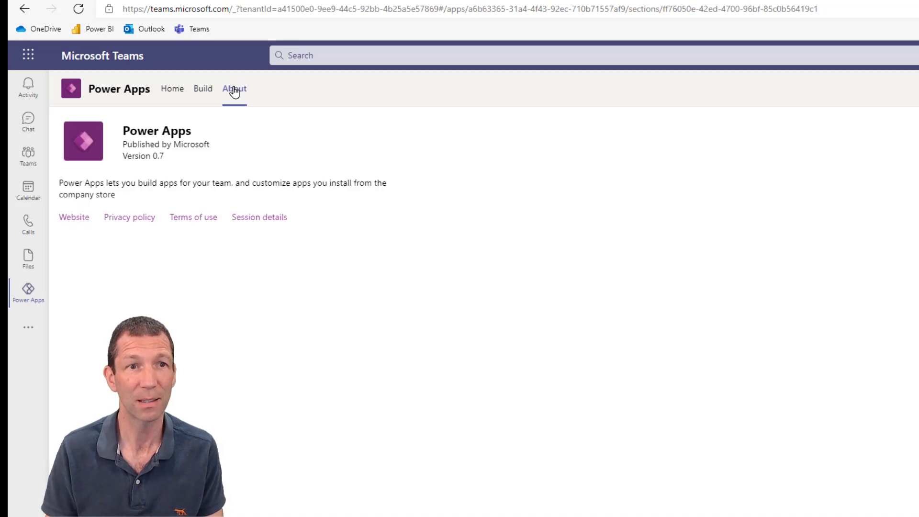
pyautogui.click(270, 224)
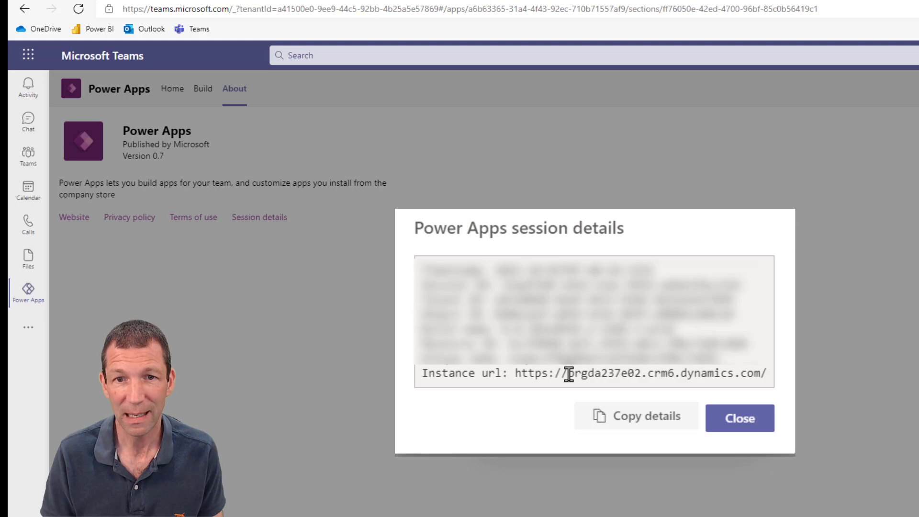
pyautogui.moveTo(568, 374); pyautogui.dragTo(761, 373)
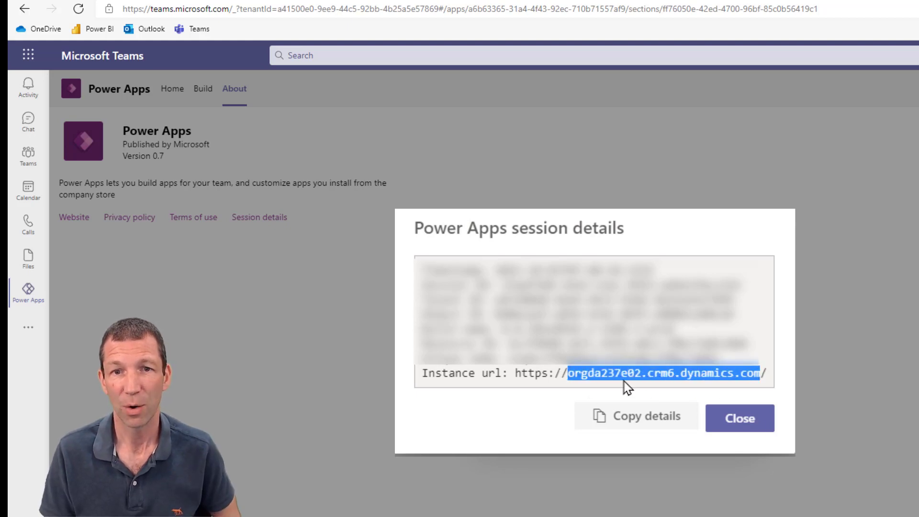
pyautogui.click(653, 422)
pyautogui.moveTo(568, 373); pyautogui.dragTo(760, 374)
pyautogui.hotkey('ctrl', 'c')
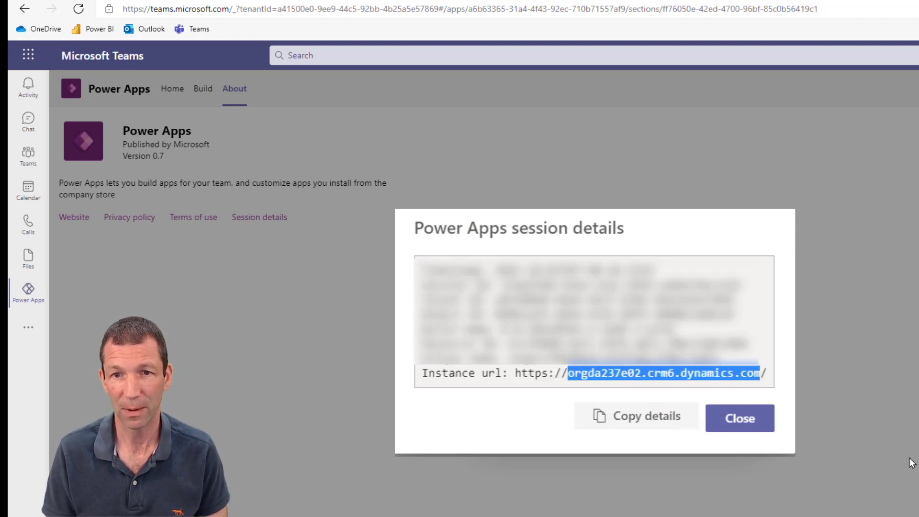
pyautogui.click(731, 426)
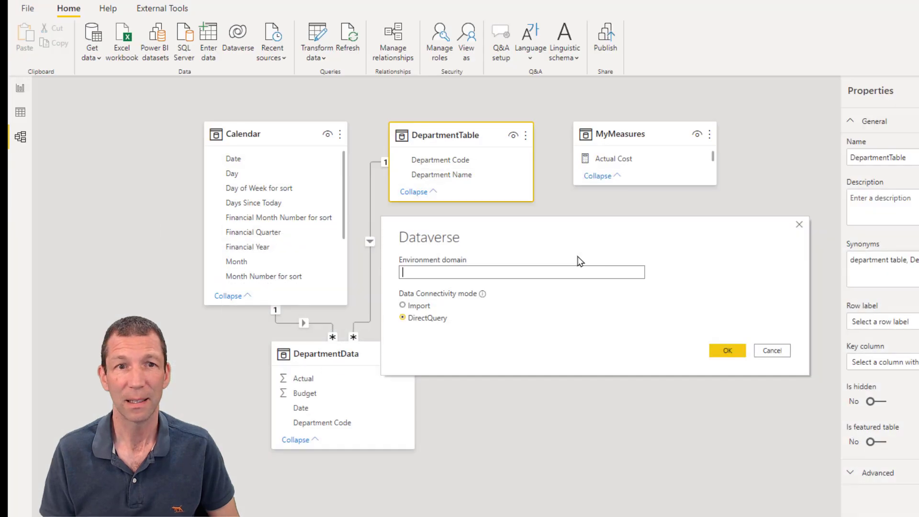
# Connect to the environment domain orgda237e02.crm6.dynamics.com in DirectQuery mode, signing in with the organizational account
pyautogui.hotkey('ctrl', 'v')
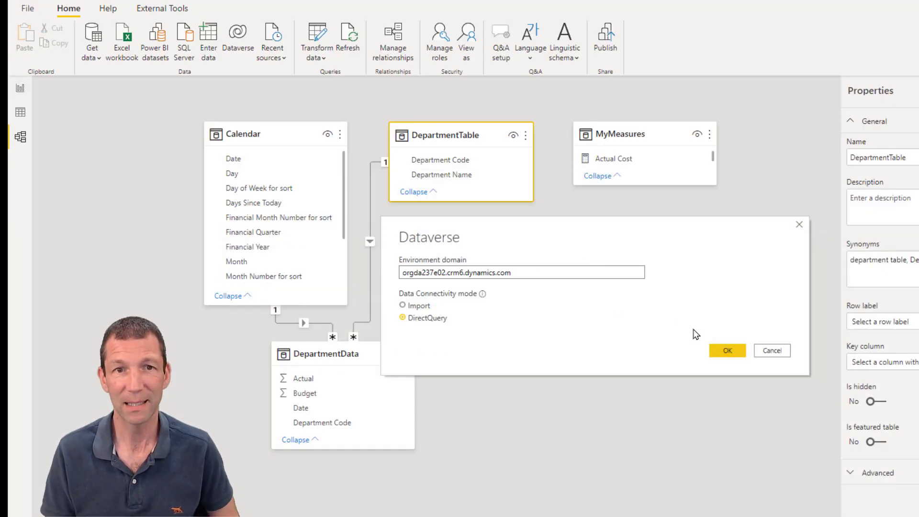
pyautogui.click(731, 353)
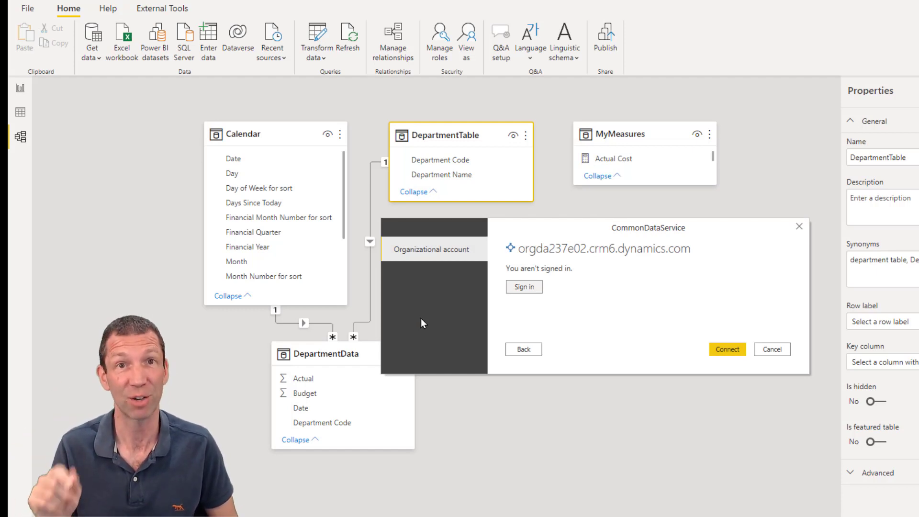
pyautogui.click(525, 288)
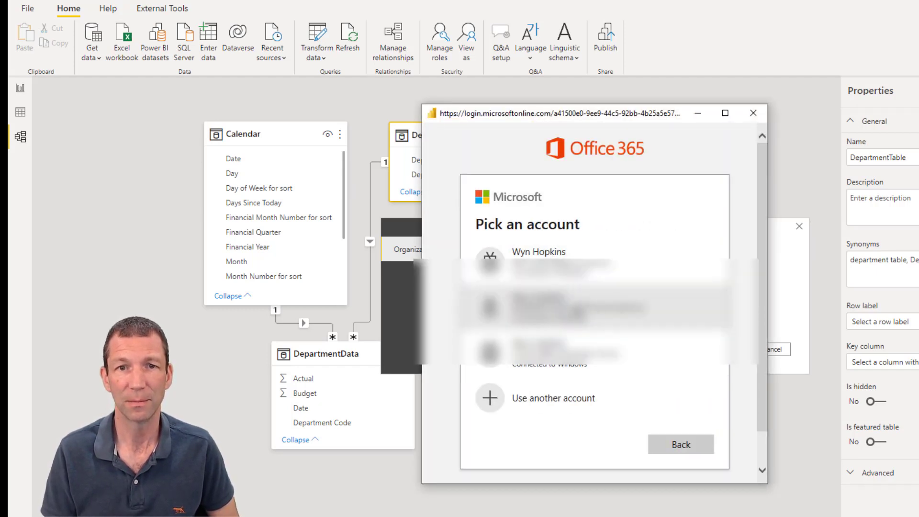
pyautogui.click(578, 310)
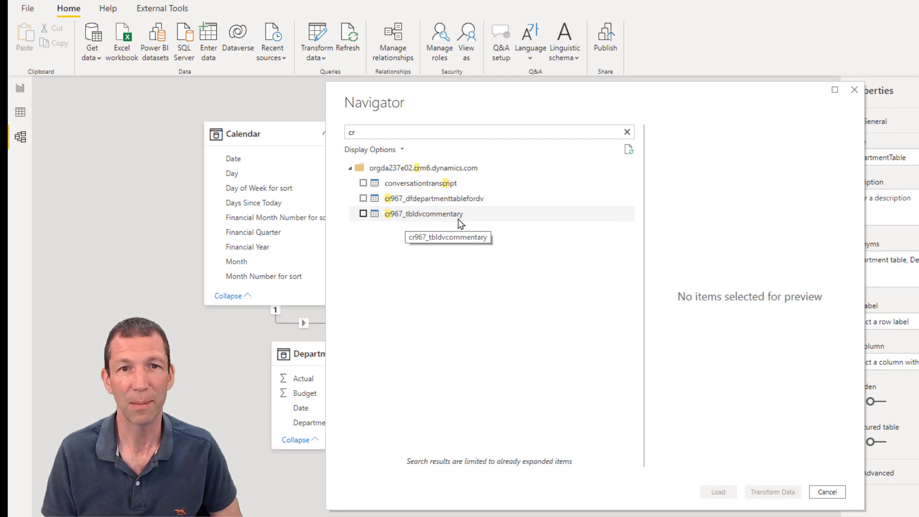
# Select the cr967_tbldvcommentary table from the Dataverse environment and open it for transformation in Power Query
pyautogui.click(362, 214)
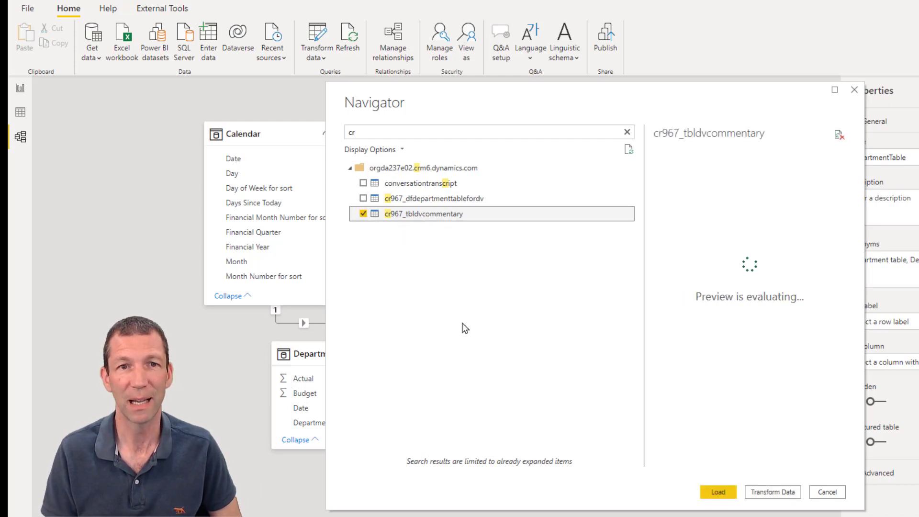
pyautogui.click(772, 492)
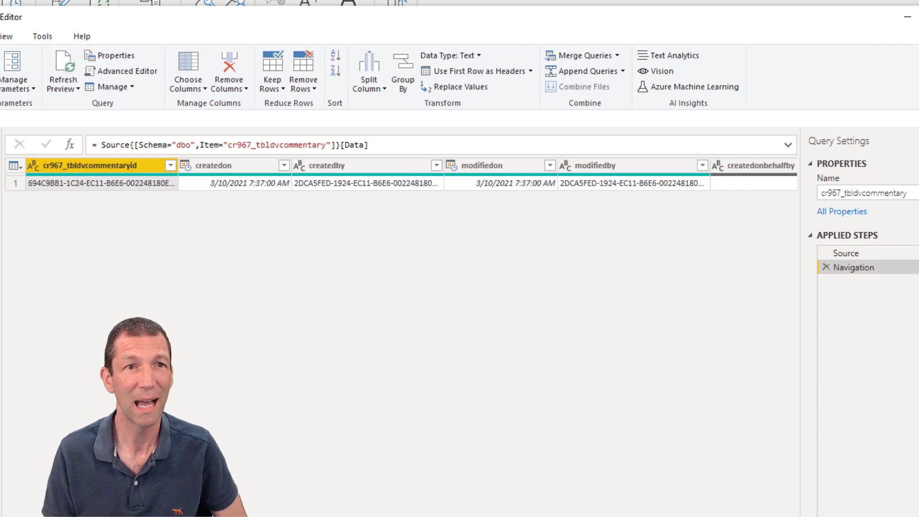
# Start choosing the commentary table's columns, clearing all and keeping createdon, modifiedon, createdbyname and modifiedbyname
pyautogui.click(188, 67)
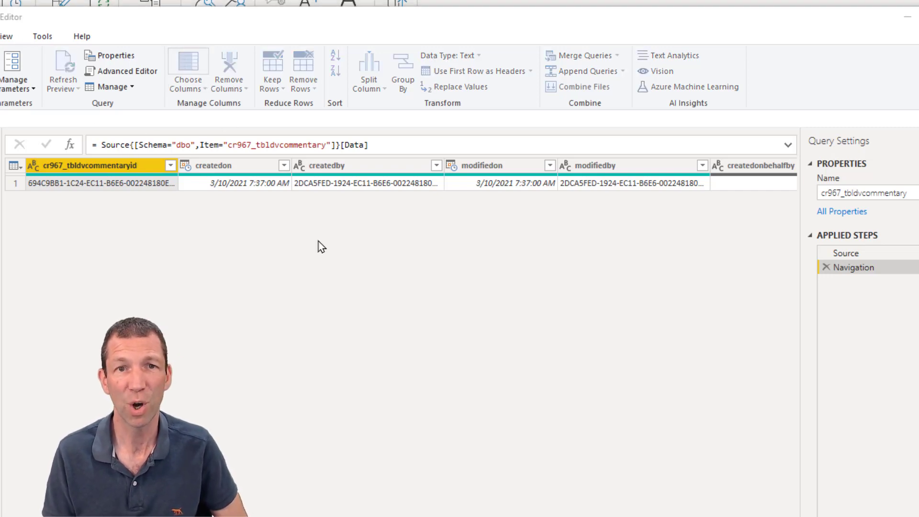
pyautogui.click(293, 177)
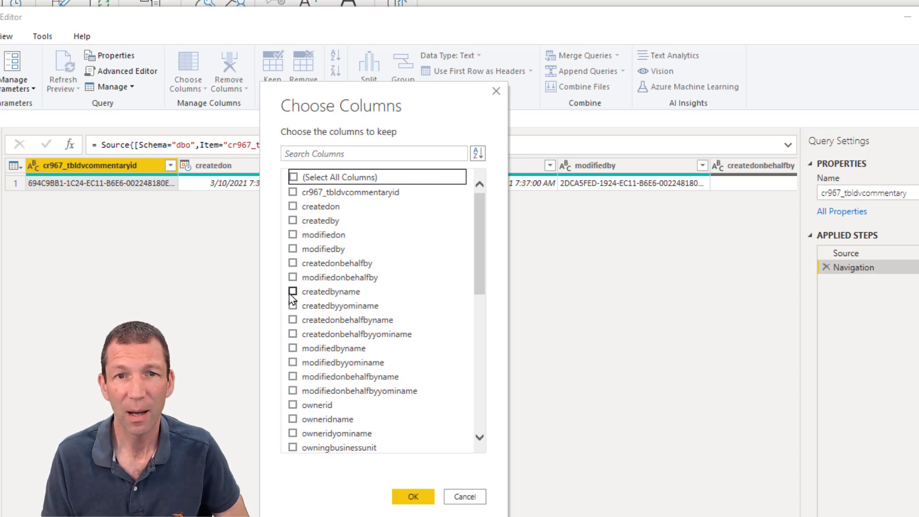
pyautogui.click(293, 207)
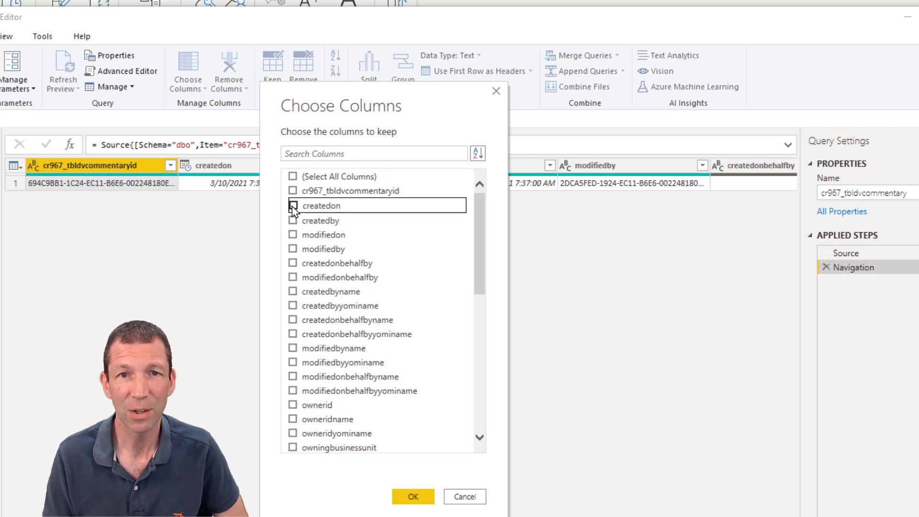
pyautogui.click(292, 235)
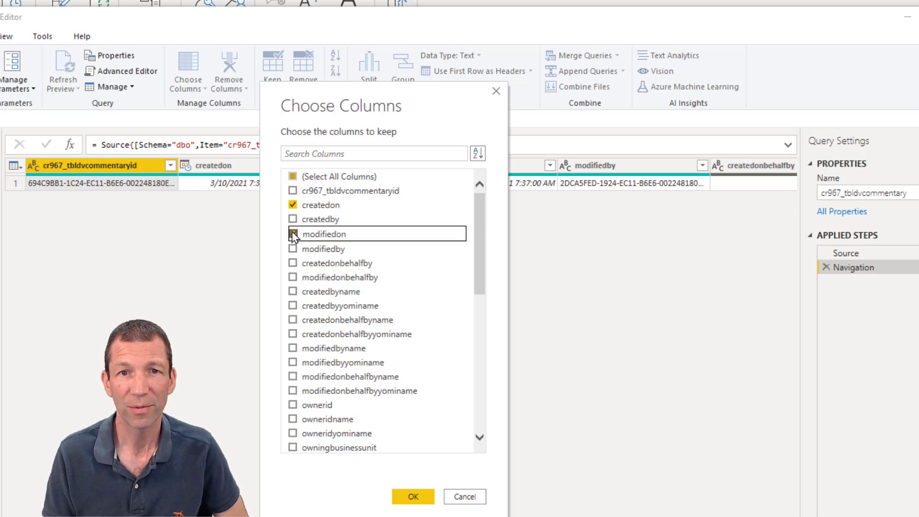
pyautogui.click(292, 291)
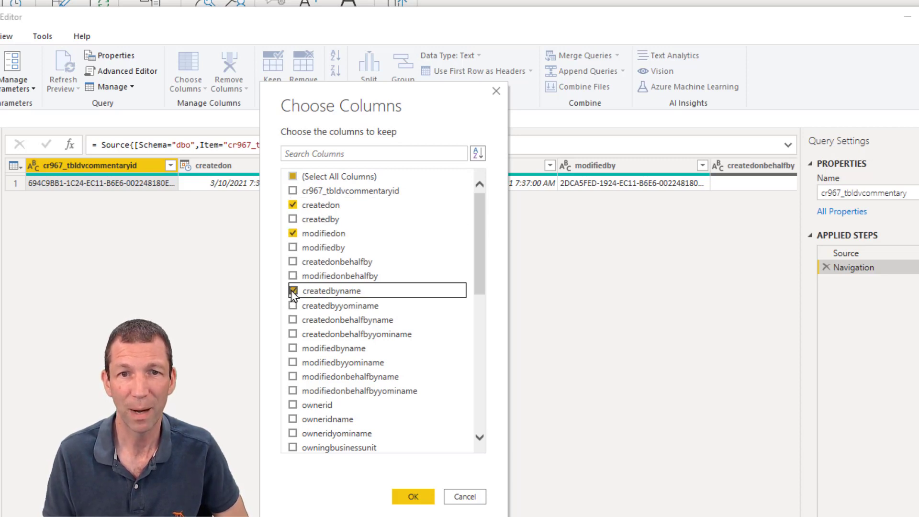
pyautogui.click(292, 348)
# Also keep cr967_commentid, cr967_comment, cr967_datecommentrelatesto, cr967_department and cr967_departmentname, and apply the column selection
pyautogui.scroll(-2, 426, 420)
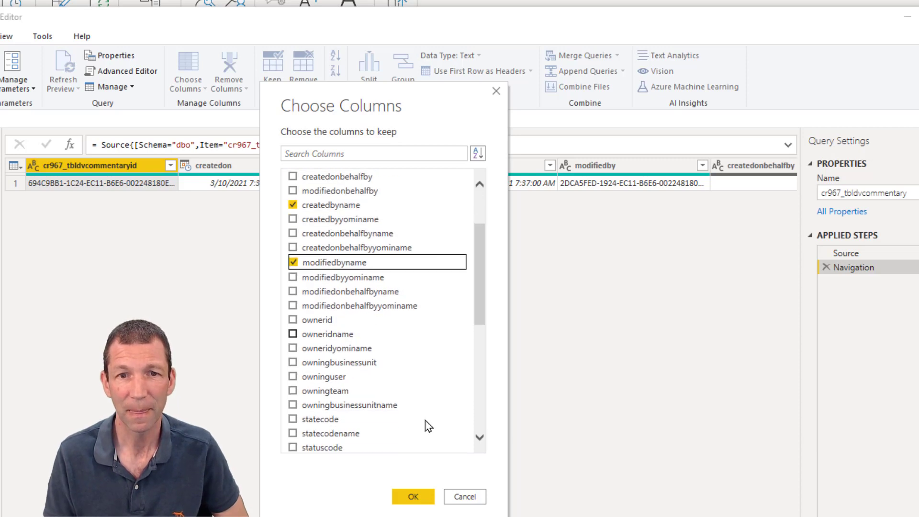
pyautogui.scroll(-2, 426, 420)
pyautogui.scroll(-2, 426, 421)
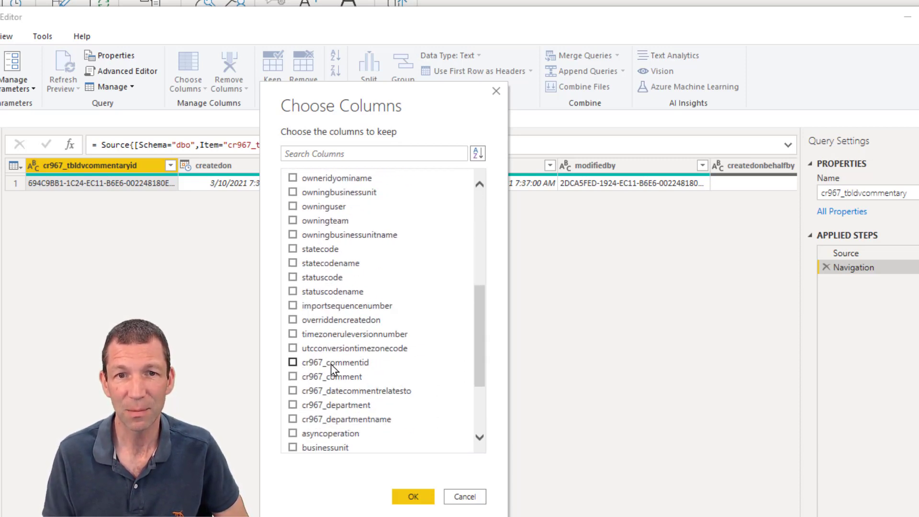
pyautogui.scroll(-1, 363, 377)
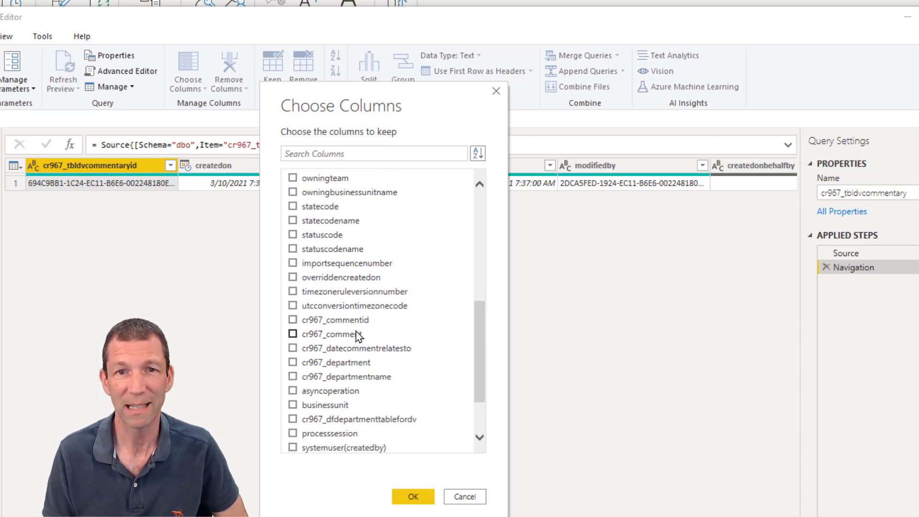
pyautogui.click(293, 321)
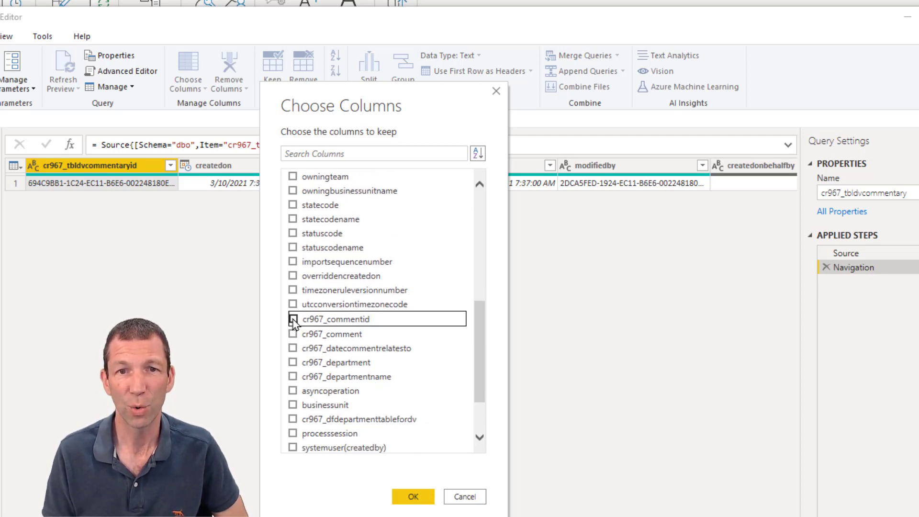
pyautogui.click(292, 333)
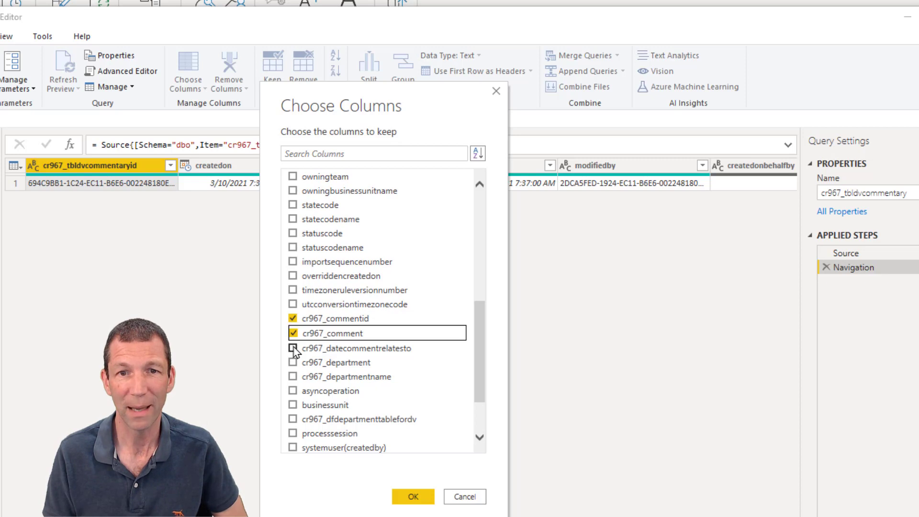
pyautogui.click(293, 348)
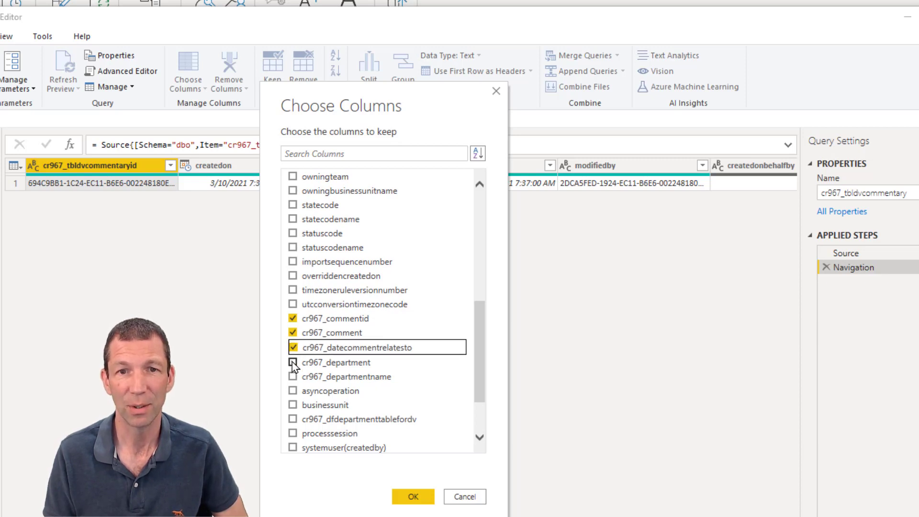
pyautogui.click(293, 376)
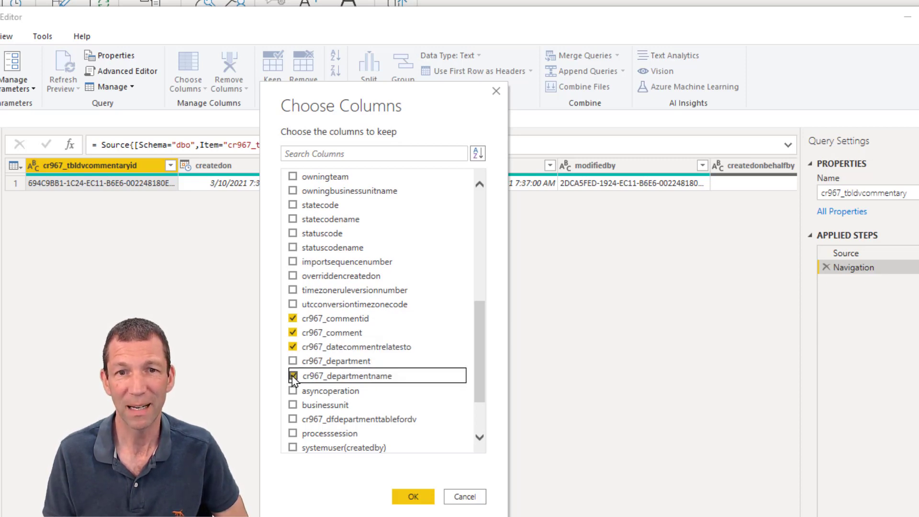
pyautogui.click(292, 361)
pyautogui.scroll(-1, 394, 387)
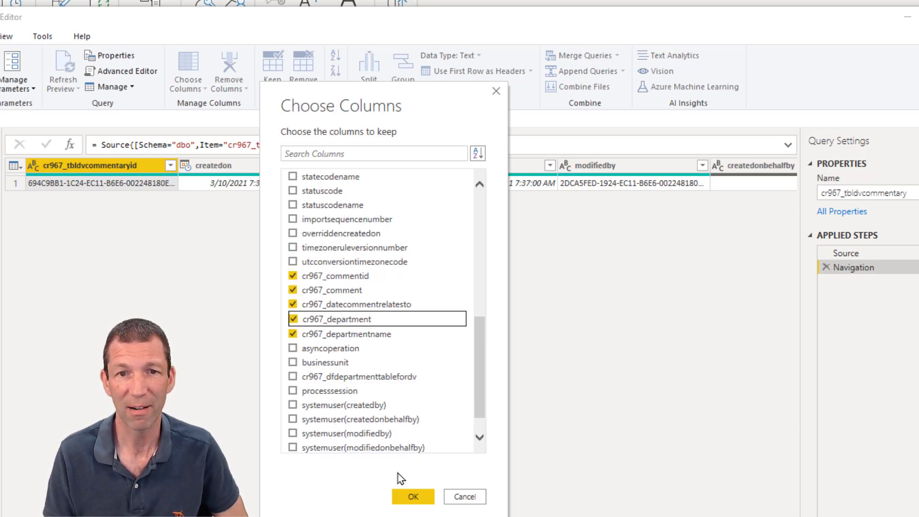
pyautogui.scroll(-1, 352, 385)
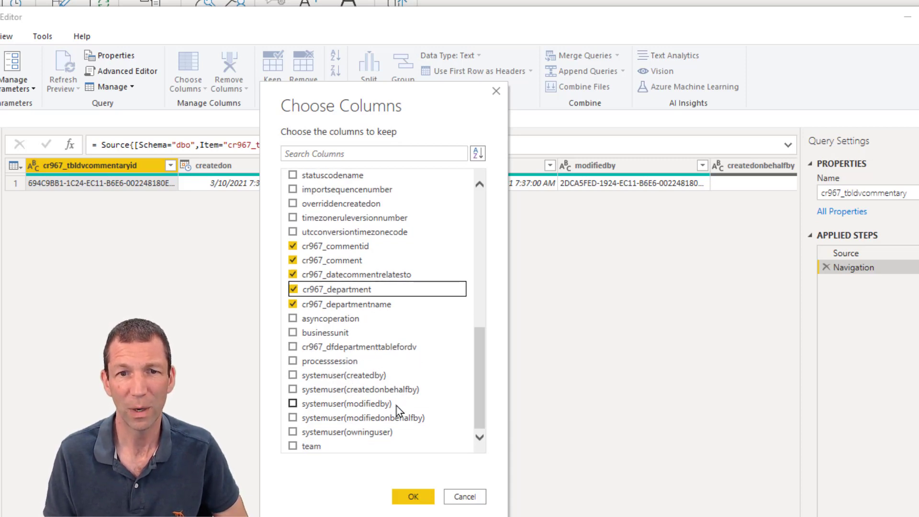
pyautogui.click(413, 498)
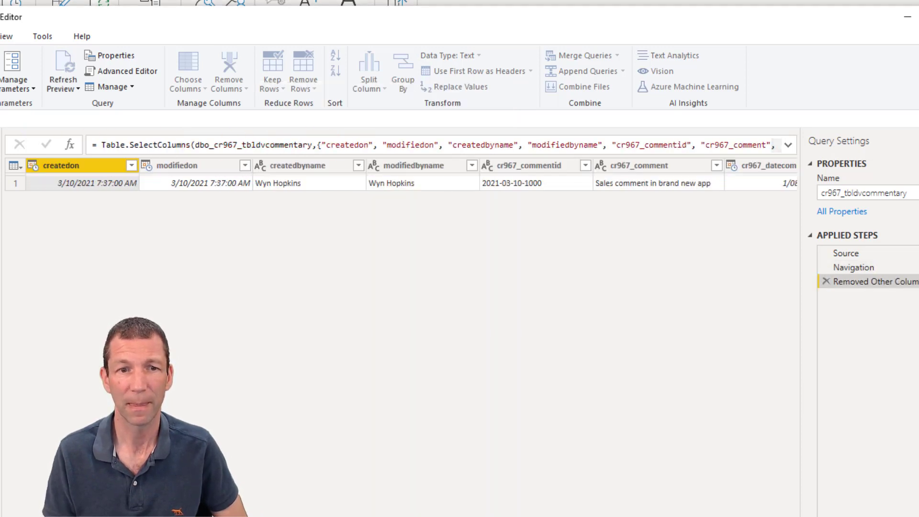
# Edit the Removed Other Columns step to drop cr967_department and keep the related cr967_dfdepartmenttablefordv column instead
pyautogui.hscroll(6, 412, 178)
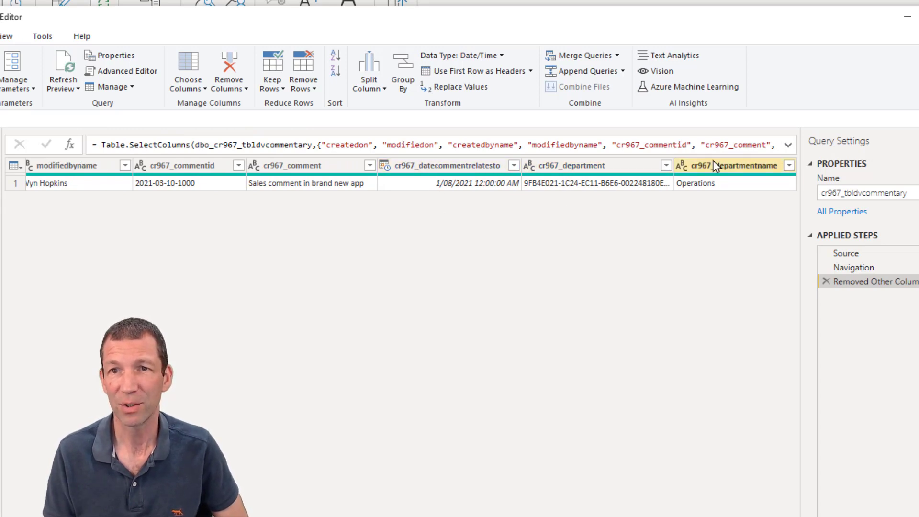
pyautogui.click(587, 181)
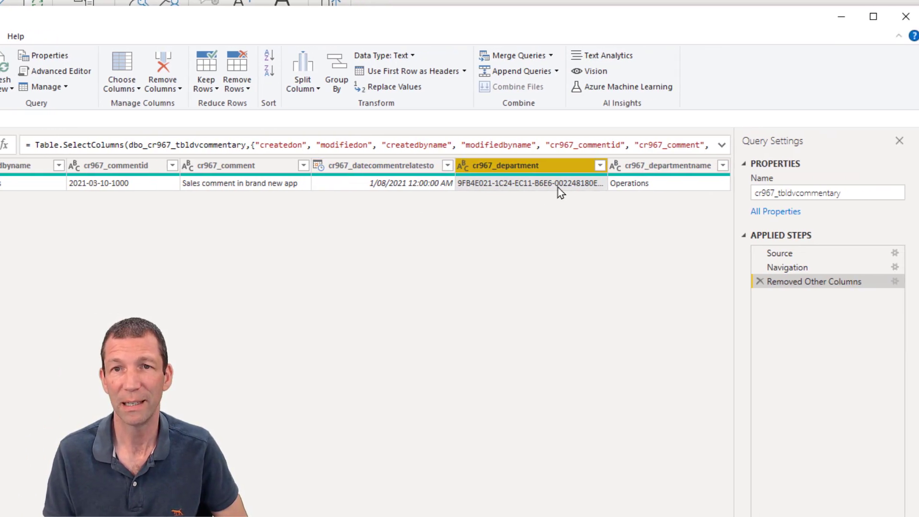
pyautogui.click(891, 282)
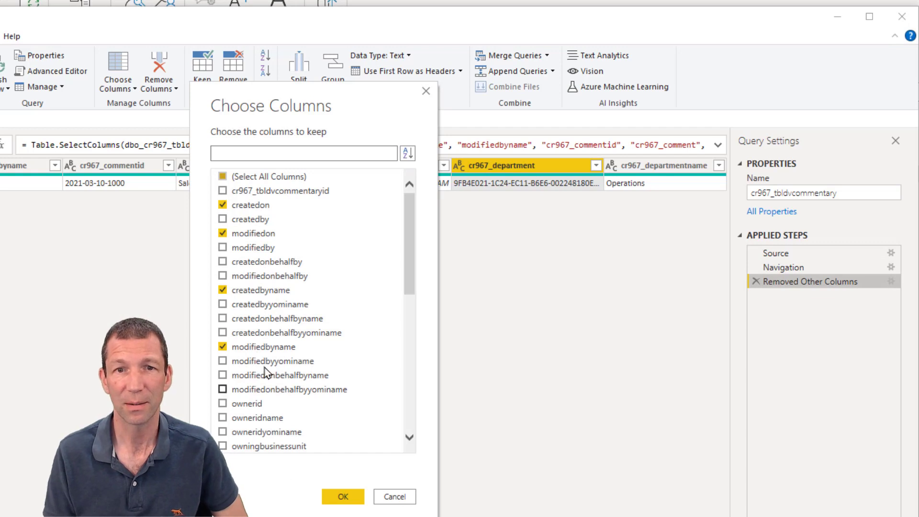
pyautogui.scroll(-3, 259, 369)
pyautogui.scroll(-3, 255, 367)
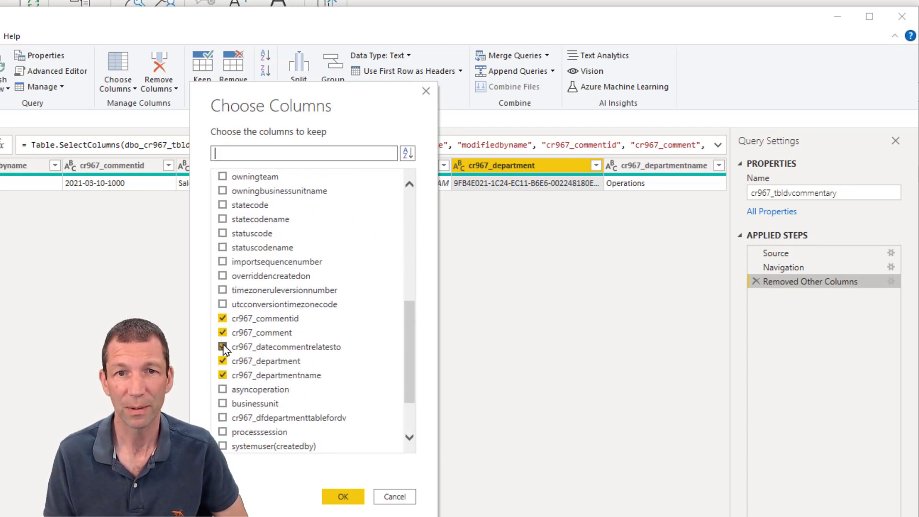
pyautogui.click(223, 365)
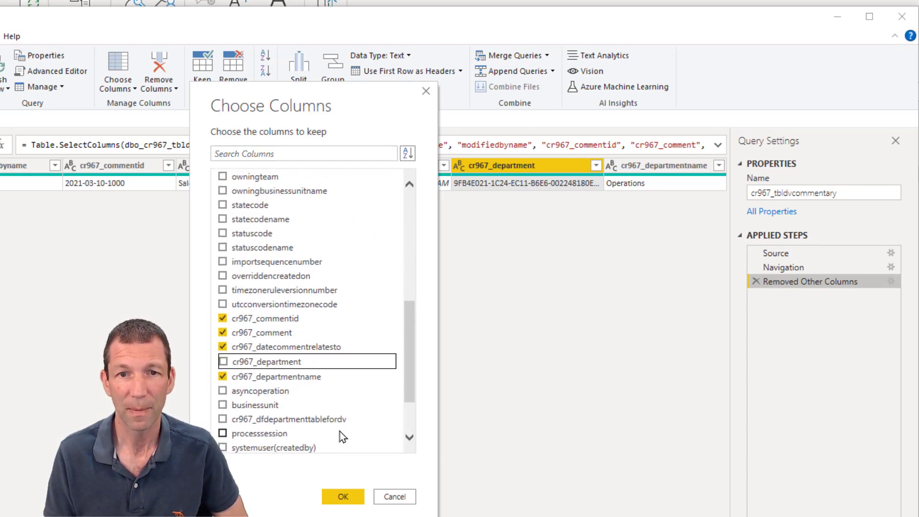
pyautogui.click(223, 419)
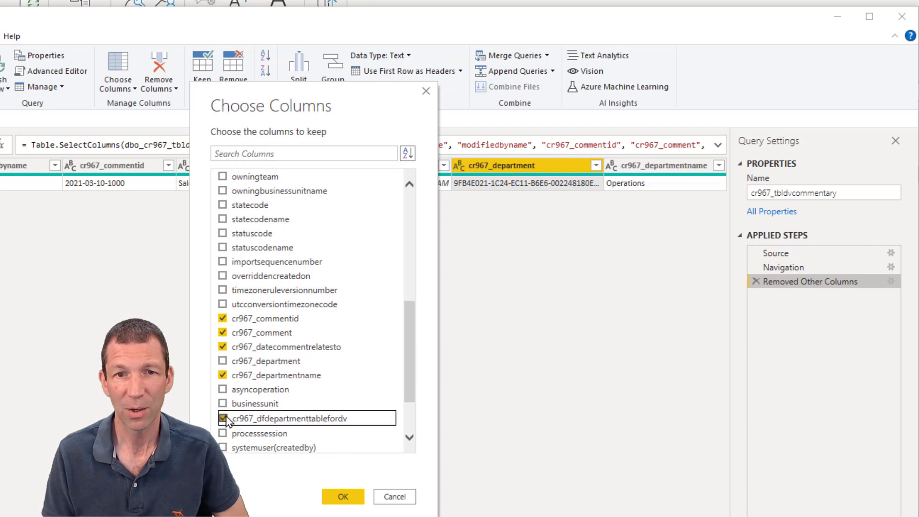
pyautogui.click(337, 497)
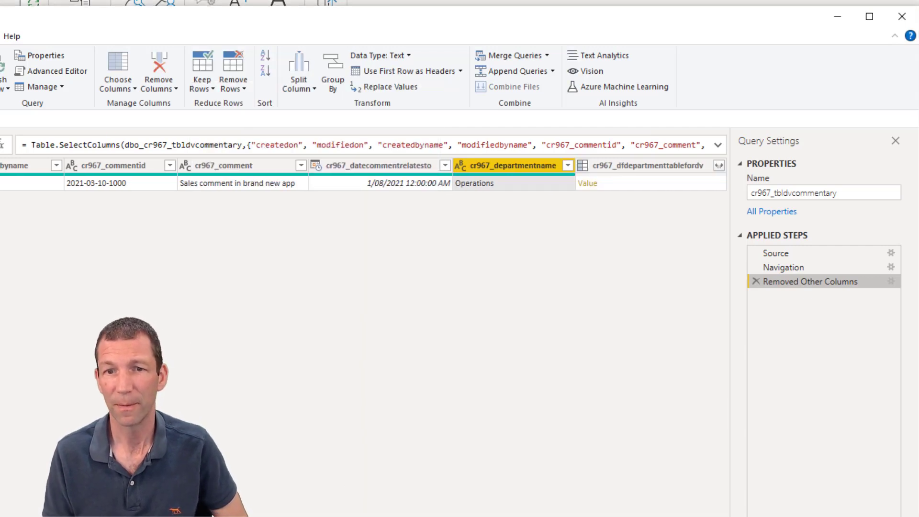
# Expand the cr967_dfdepartmenttablefordv column to only cr967_departmentcode, without the original column name as prefix
pyautogui.click(651, 184)
pyautogui.scroll(-4, 478, 510)
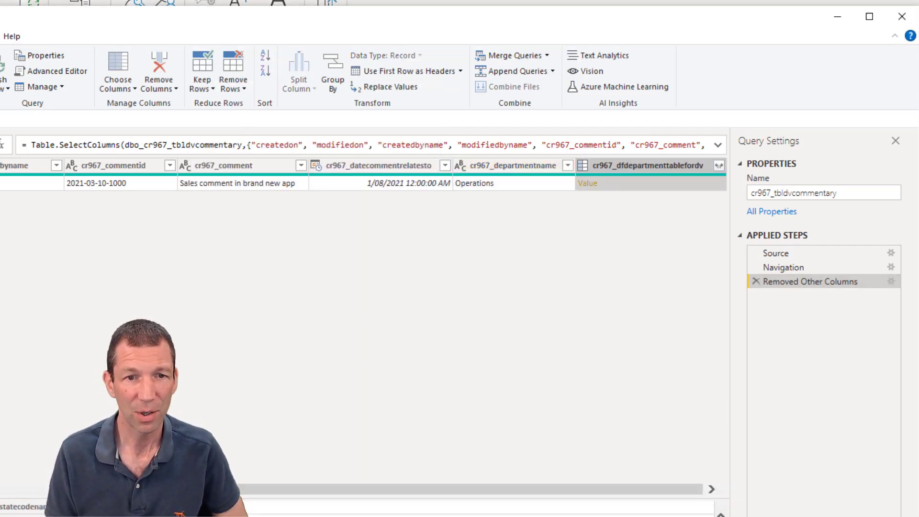
pyautogui.click(719, 165)
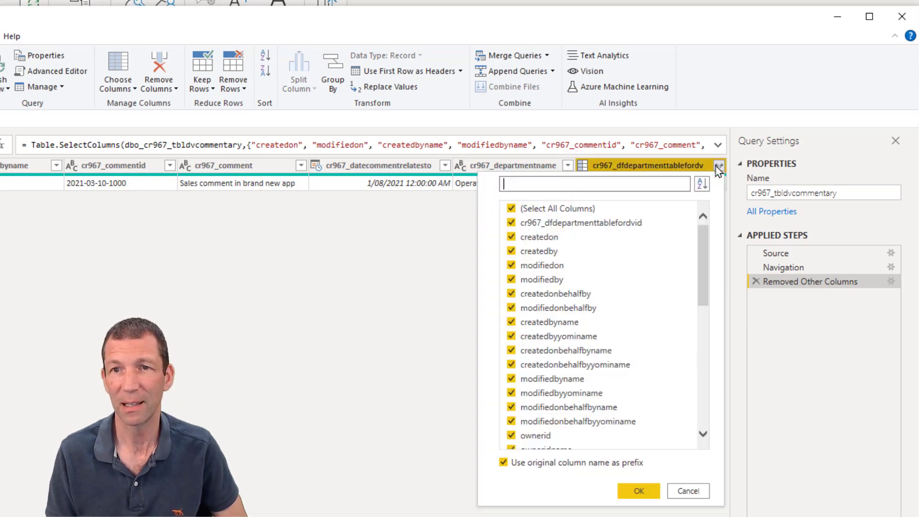
pyautogui.click(511, 208)
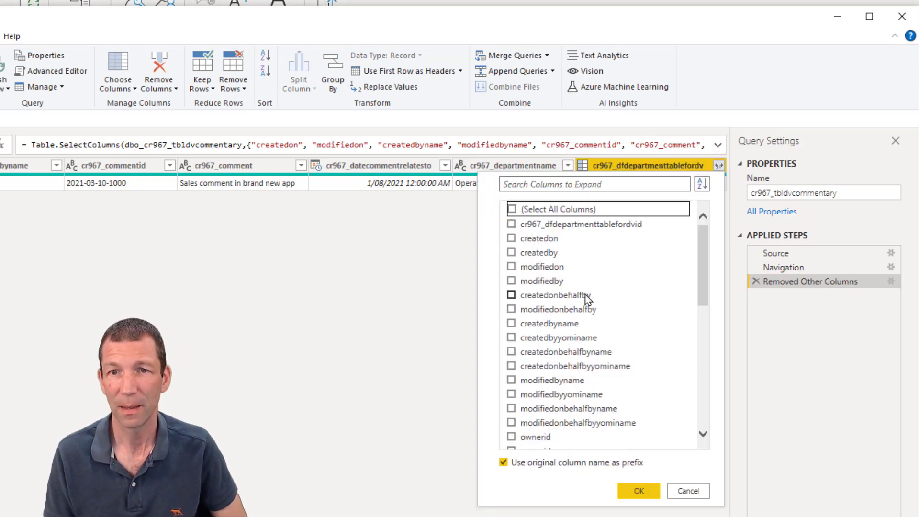
pyautogui.scroll(-1, 528, 359)
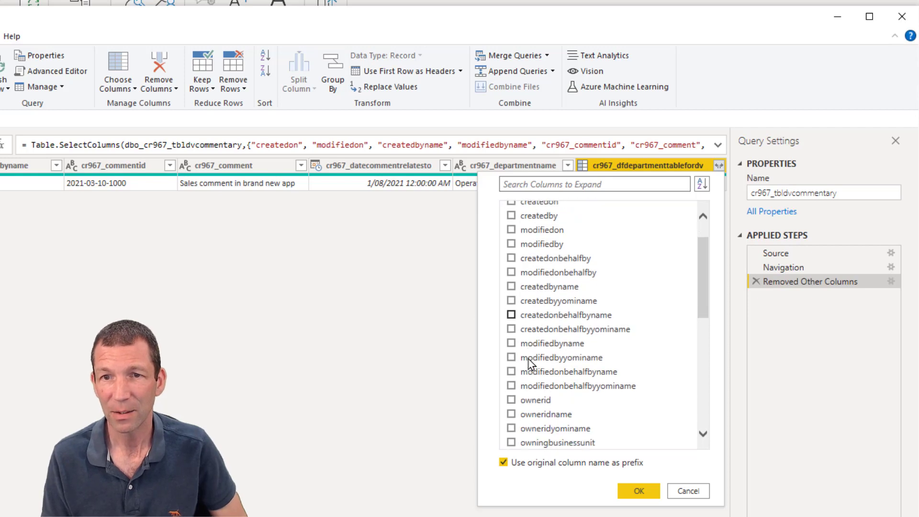
pyautogui.scroll(-3, 621, 393)
pyautogui.scroll(-4, 617, 397)
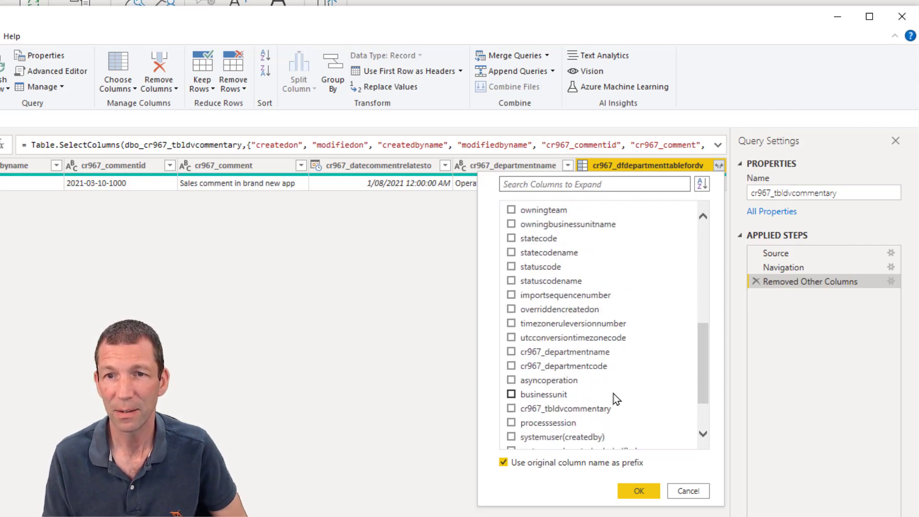
pyautogui.click(511, 365)
pyautogui.click(503, 462)
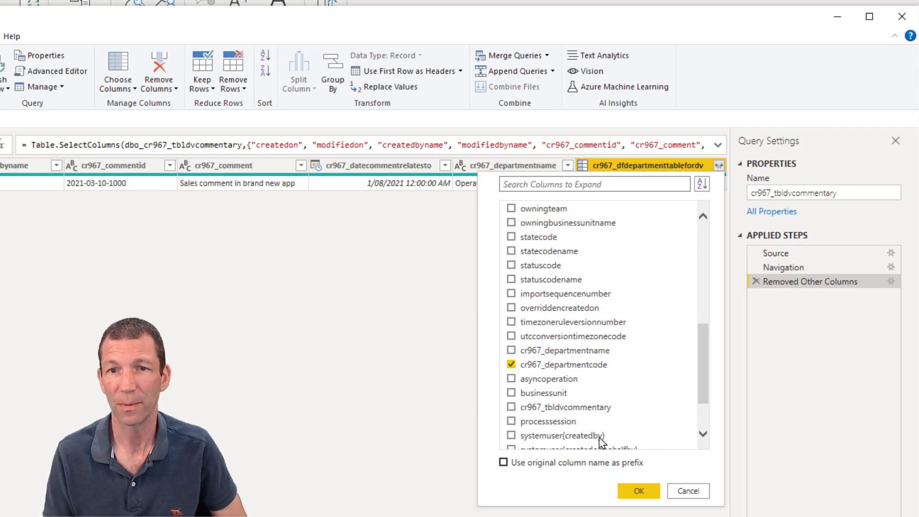
pyautogui.click(635, 493)
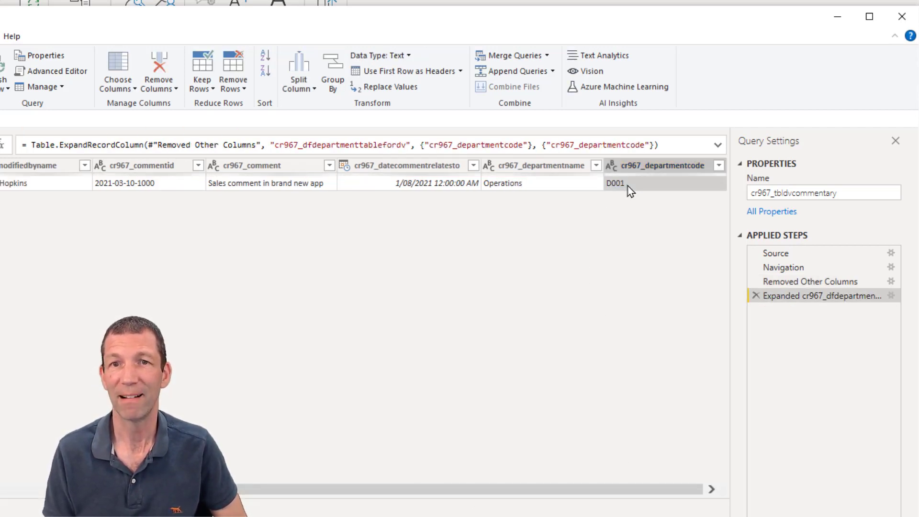
# Rename the cr967_comment column to Comment
pyautogui.click(561, 183)
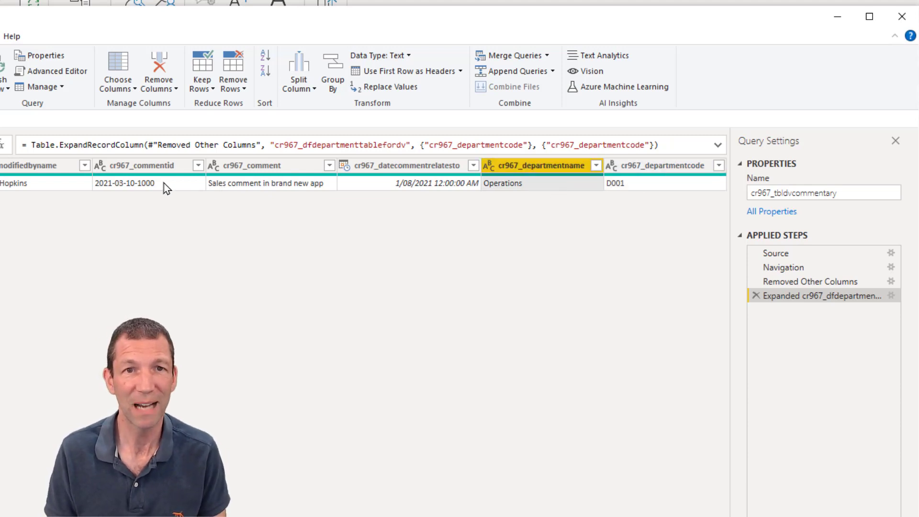
pyautogui.write('C')
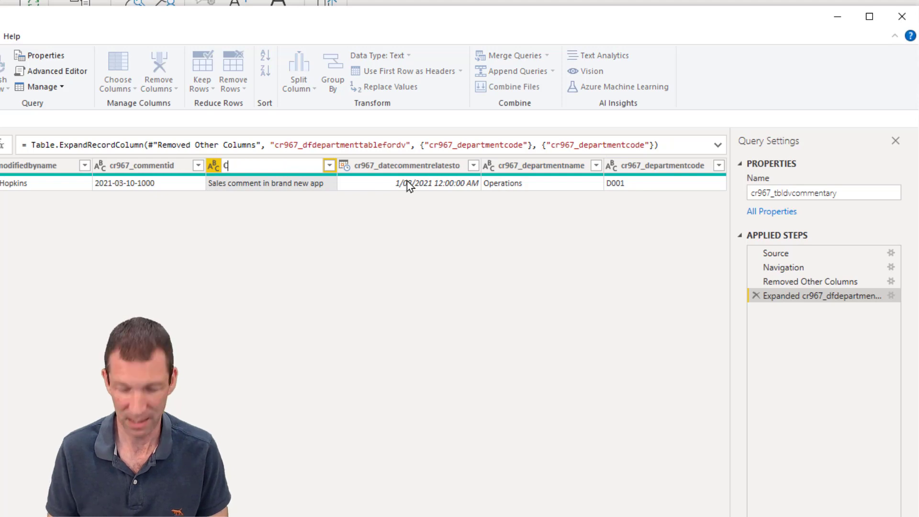
pyautogui.write('omment')
pyautogui.press('Return')
# Rename the cr967_datecommentrelatesto column to Comment Date
pyautogui.click(409, 184)
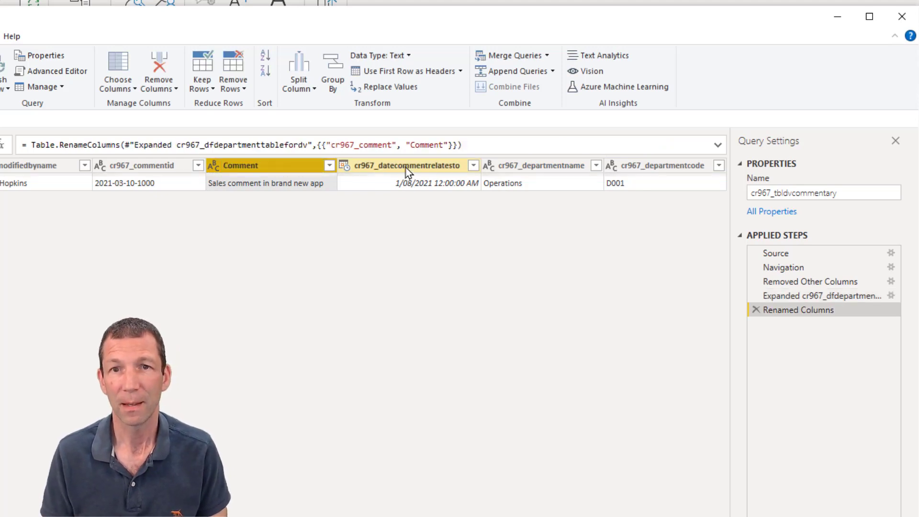
pyautogui.press('F2')
pyautogui.write('Comm')
pyautogui.press('BackSpace')
pyautogui.press('BackSpace')
pyautogui.press('BackSpace')
pyautogui.write('omment')
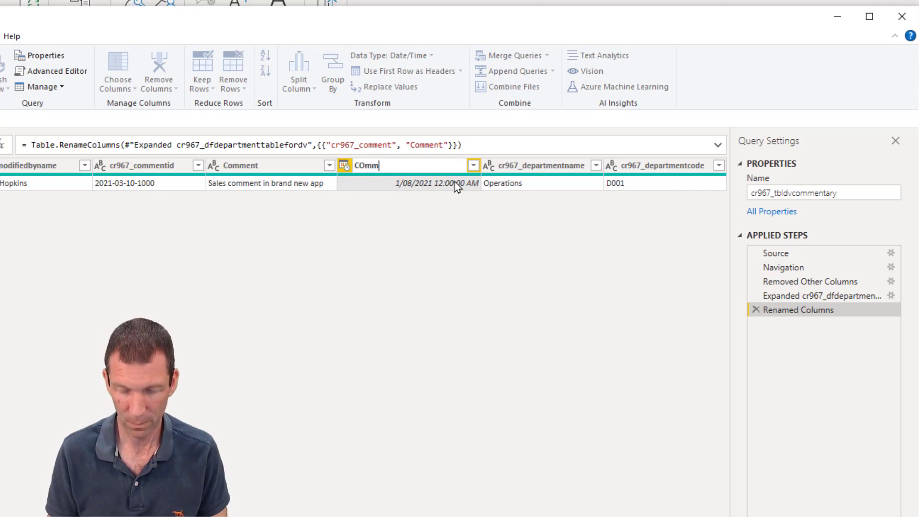
pyautogui.press('Escape')
# Rename cr967_departmentname to Depratment and cr967_departmentcode to Dep Code
pyautogui.doubleClick(629, 167)
pyautogui.write('D')
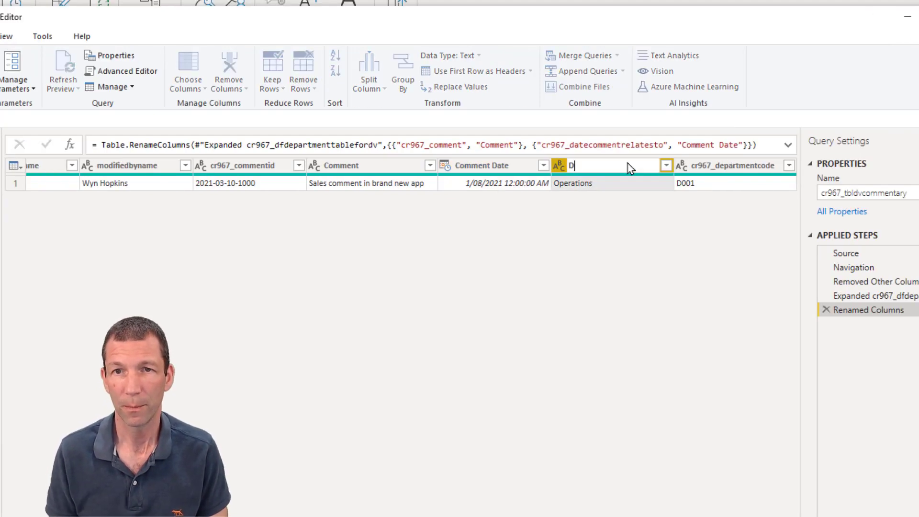
pyautogui.write('epratment')
pyautogui.press('Tab')
pyautogui.write('Dep Code')
pyautogui.press('Return')
# Change the data type of the Comment Date column to Date
pyautogui.click(160, 170)
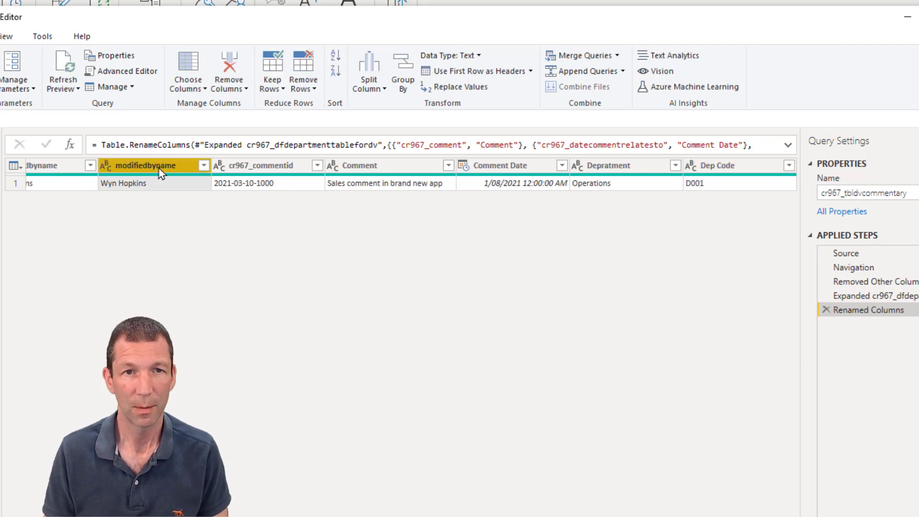
pyautogui.click(462, 165)
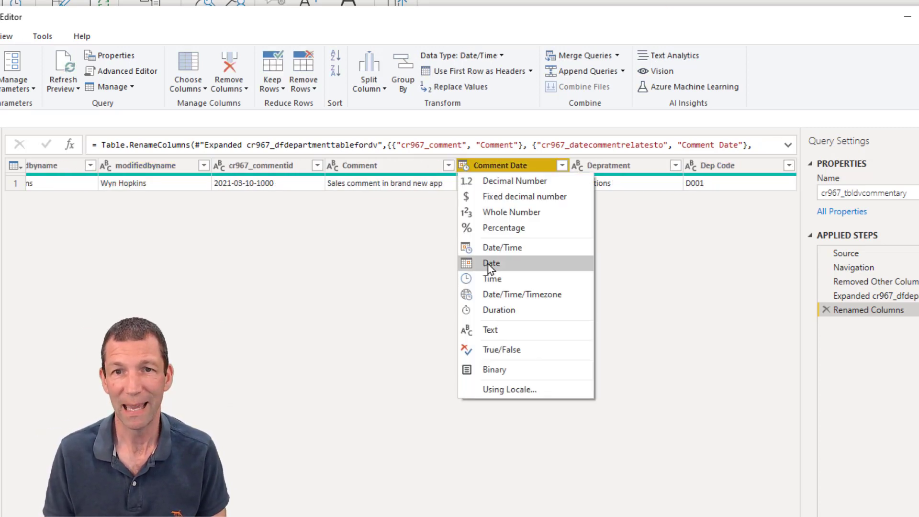
pyautogui.click(492, 263)
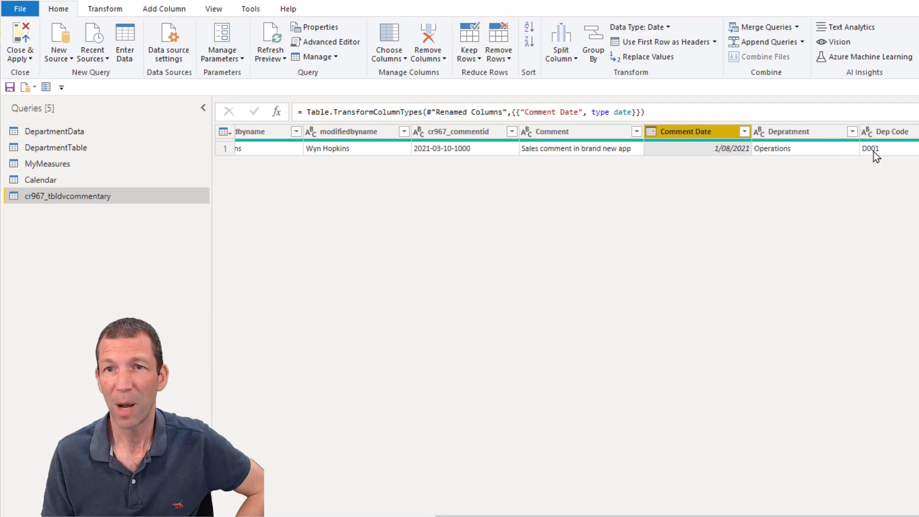
# Check the DepartmentTable query's code column, and rename the cr967_tbldvcommentary query to DataverseComments
pyautogui.click(60, 147)
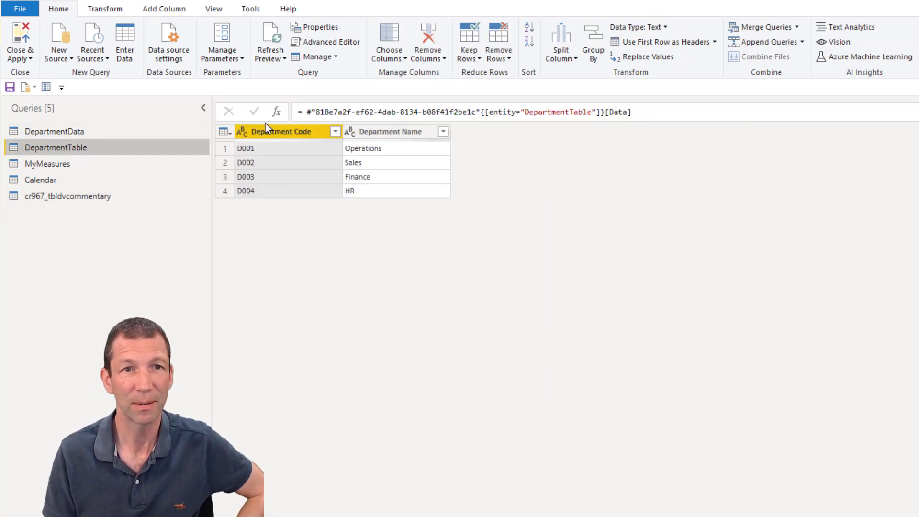
pyautogui.click(65, 198)
pyautogui.moveTo(914, 156); pyautogui.dragTo(596, 152)
pyautogui.write('Dataver')
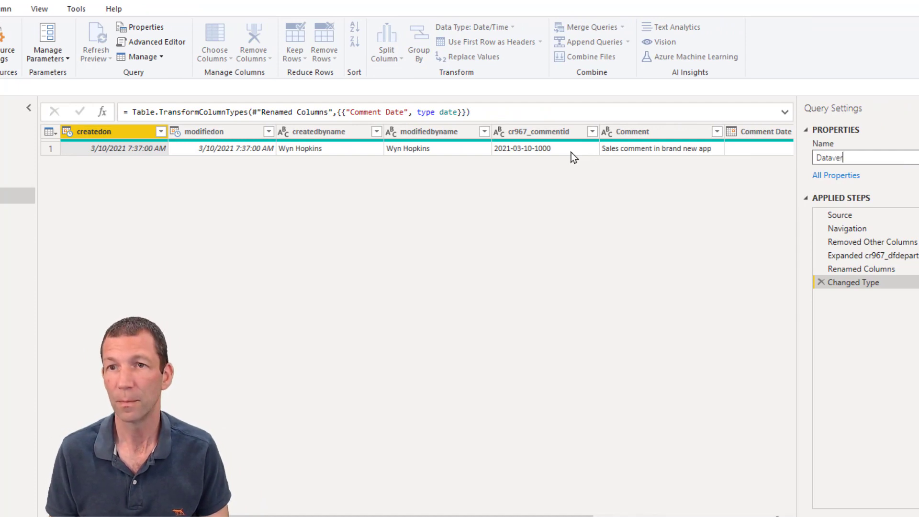
pyautogui.write('seComments')
pyautogui.press('Return')
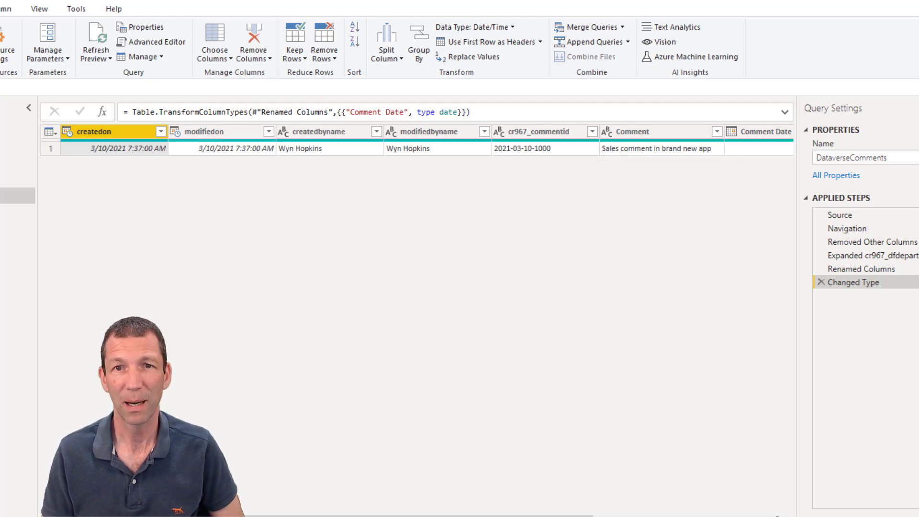
# Apply the query changes to the model and place the DataverseComments table beside DepartmentData, below the lookup tables
pyautogui.hotkey('alt', 'Tab')
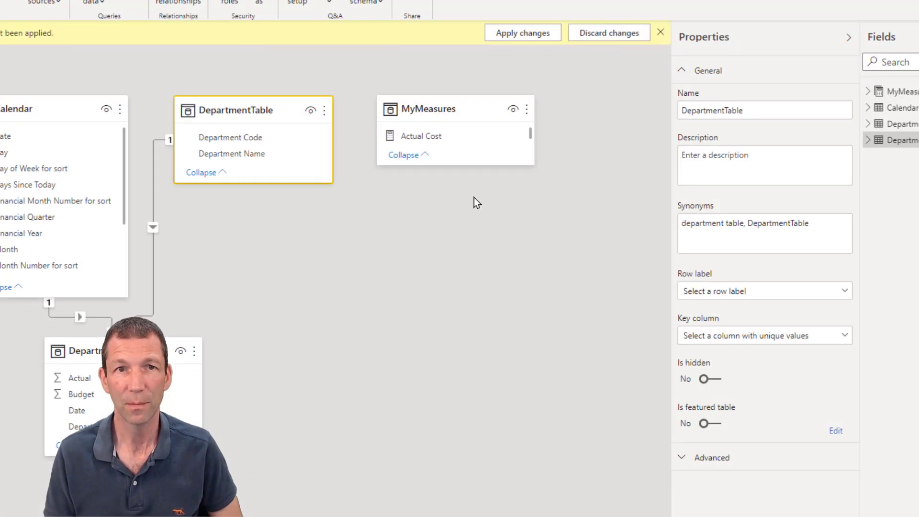
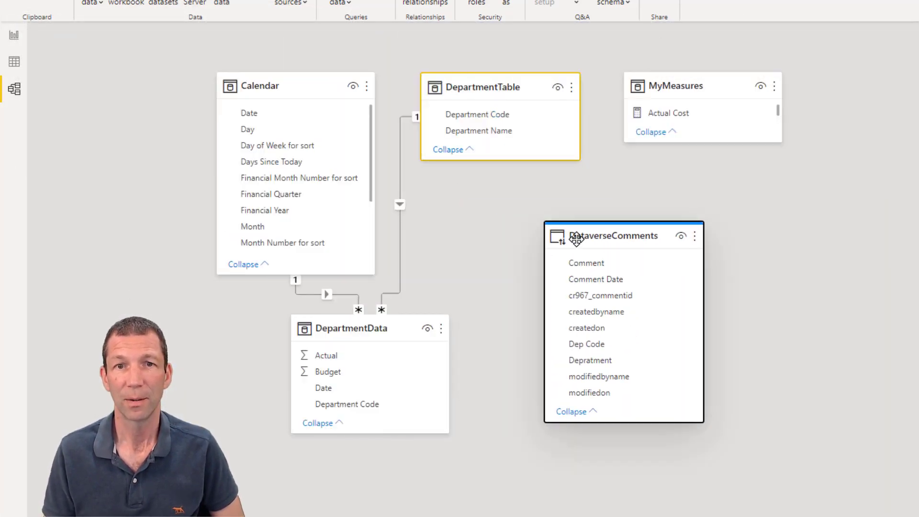
pyautogui.moveTo(592, 233)
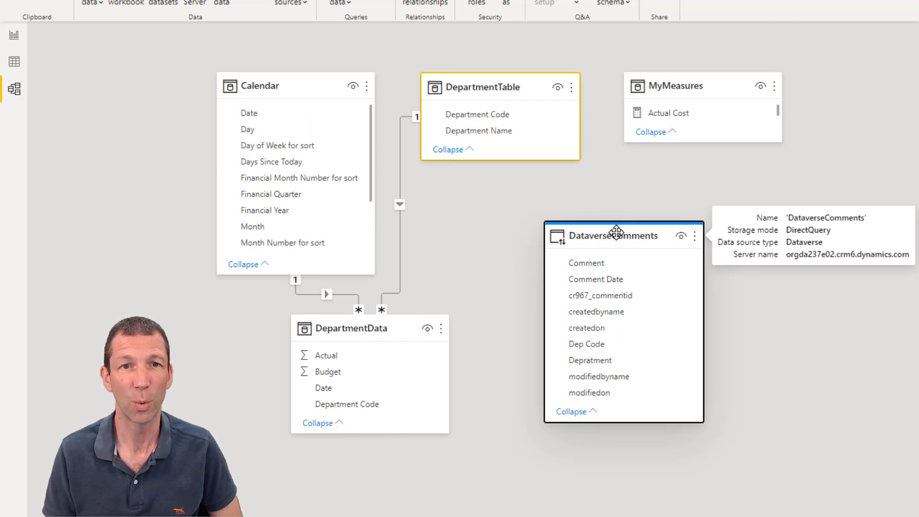
pyautogui.moveTo(616, 232); pyautogui.dragTo(599, 281)
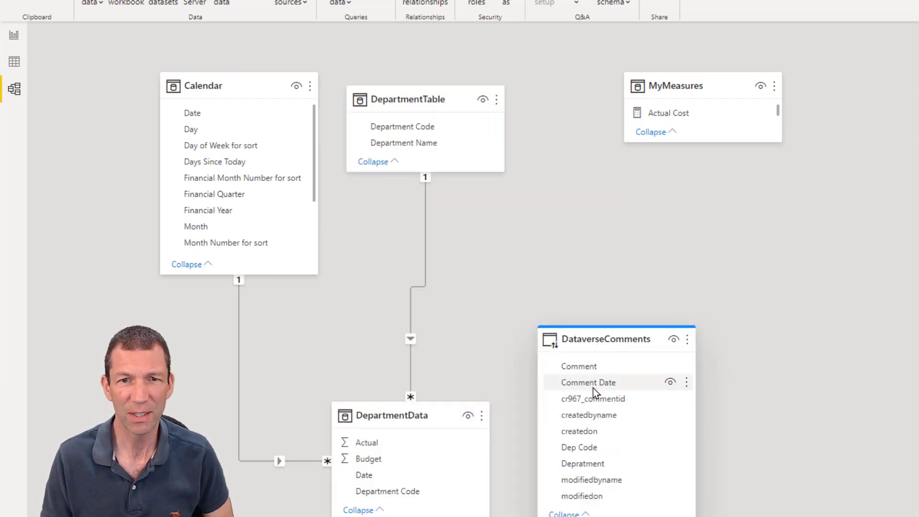
# Relate Dep Code in DataverseComments to Department Code in DepartmentTable, with many-to-one cardinality and single cross-filter direction
pyautogui.moveTo(599, 449); pyautogui.dragTo(424, 139)
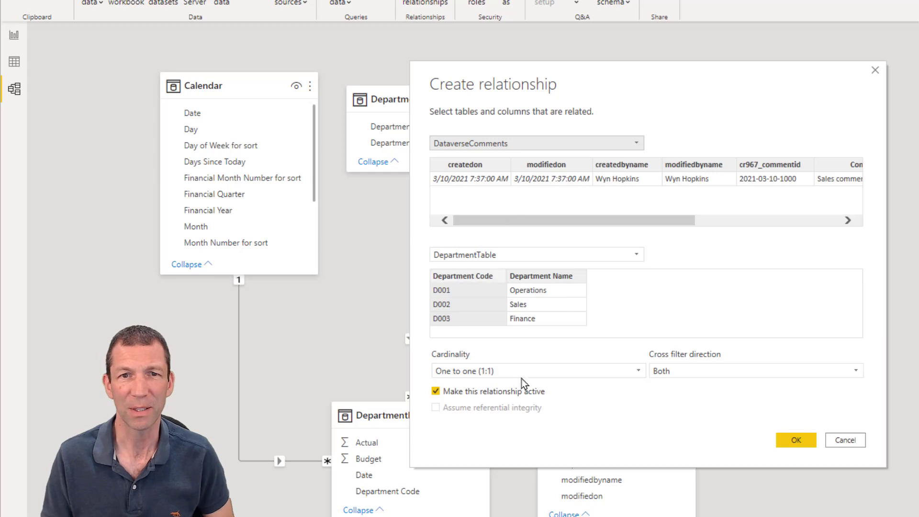
pyautogui.click(552, 372)
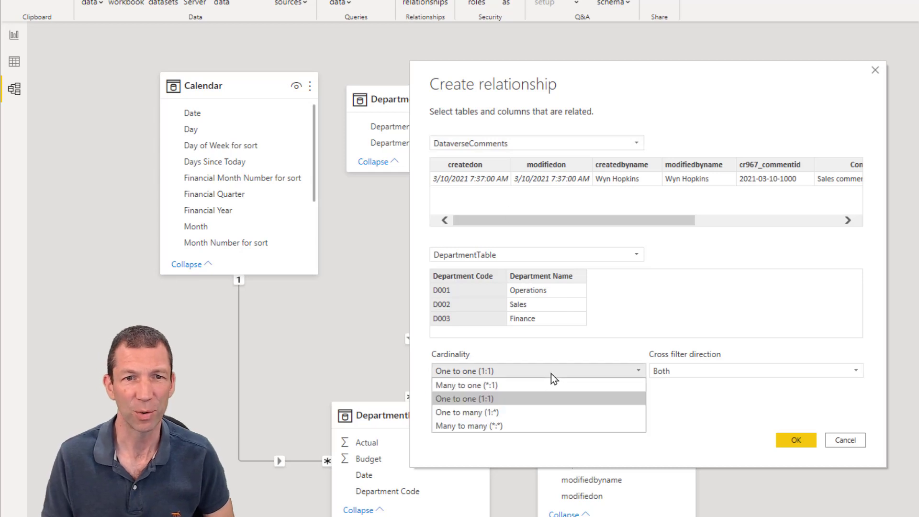
pyautogui.click(490, 385)
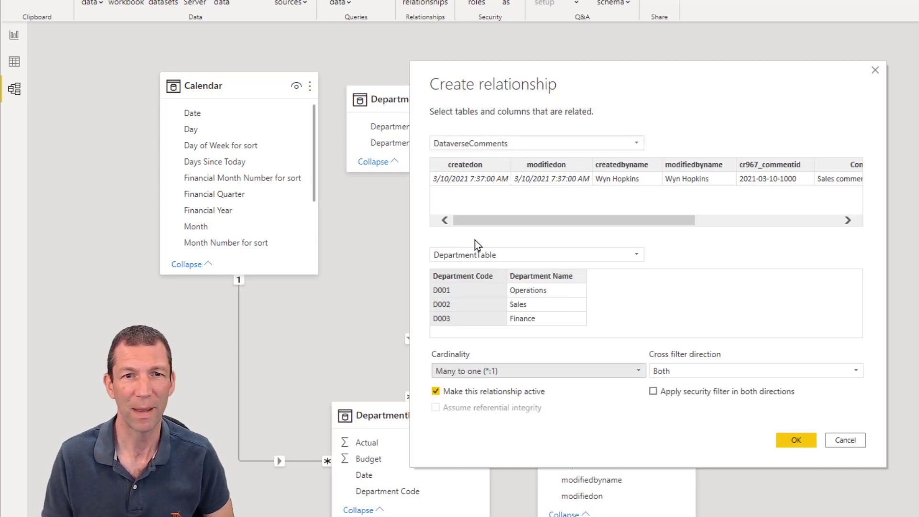
pyautogui.click(670, 372)
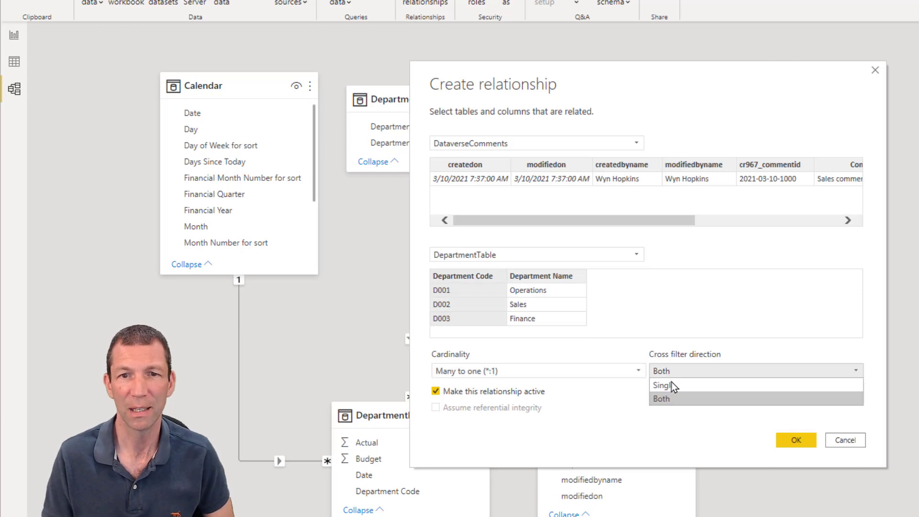
pyautogui.click(671, 384)
pyautogui.click(795, 440)
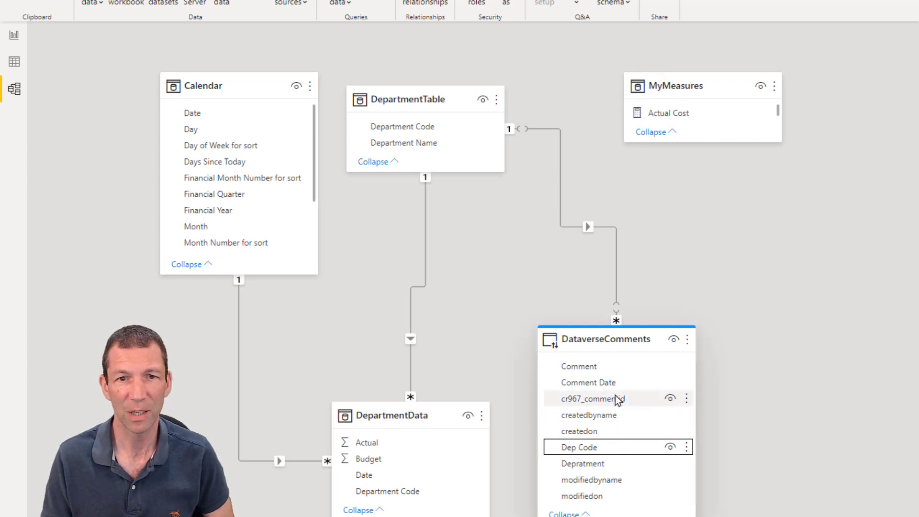
# Try to relate Comment Date in DataverseComments to Date in Calendar, testing modifiedon as an alternative column, and cancel the relationship
pyautogui.moveTo(588, 385); pyautogui.dragTo(220, 114)
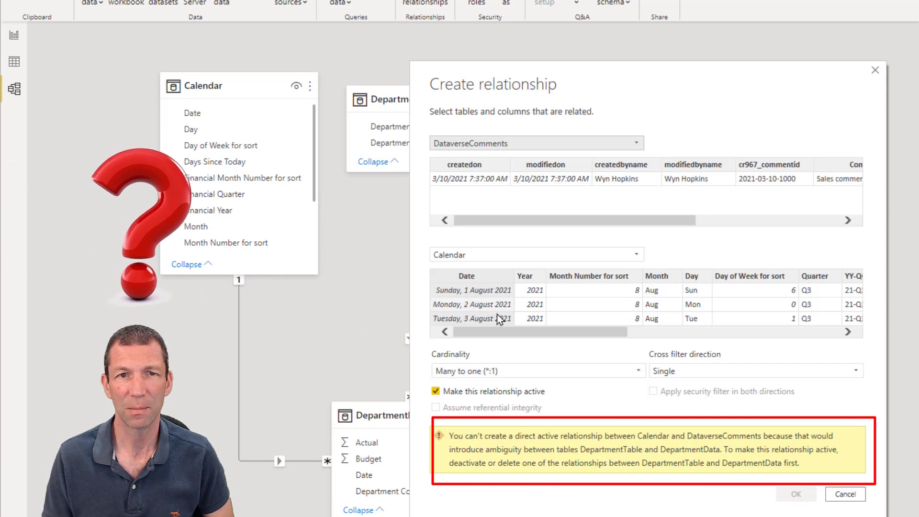
pyautogui.moveTo(624, 220); pyautogui.dragTo(768, 221)
pyautogui.click(816, 164)
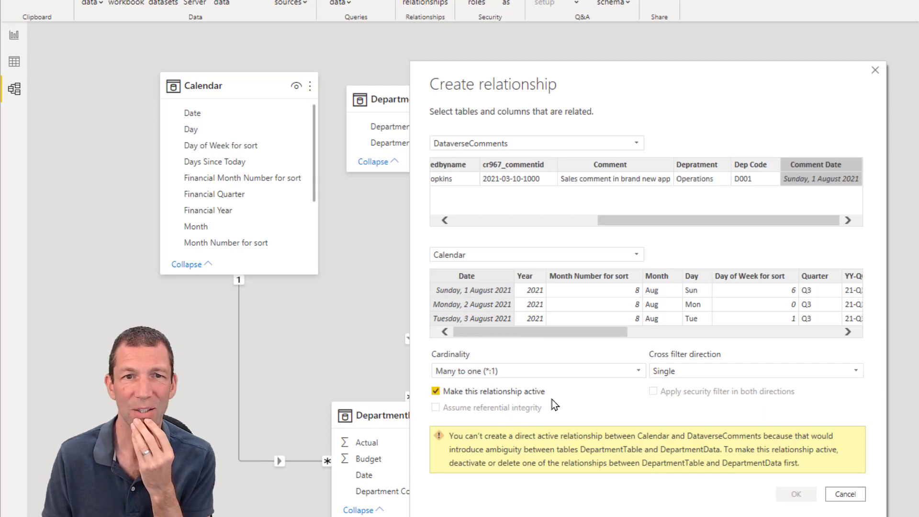
pyautogui.moveTo(622, 225); pyautogui.dragTo(460, 225)
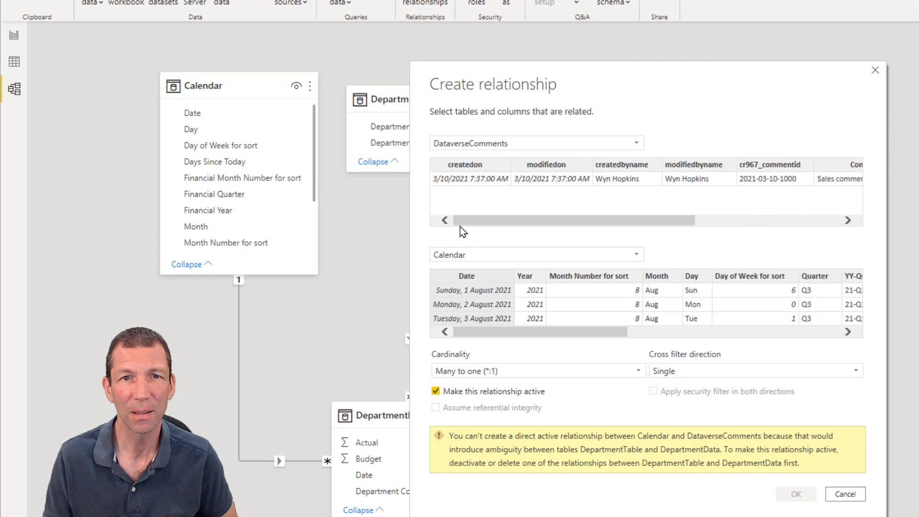
pyautogui.click(541, 165)
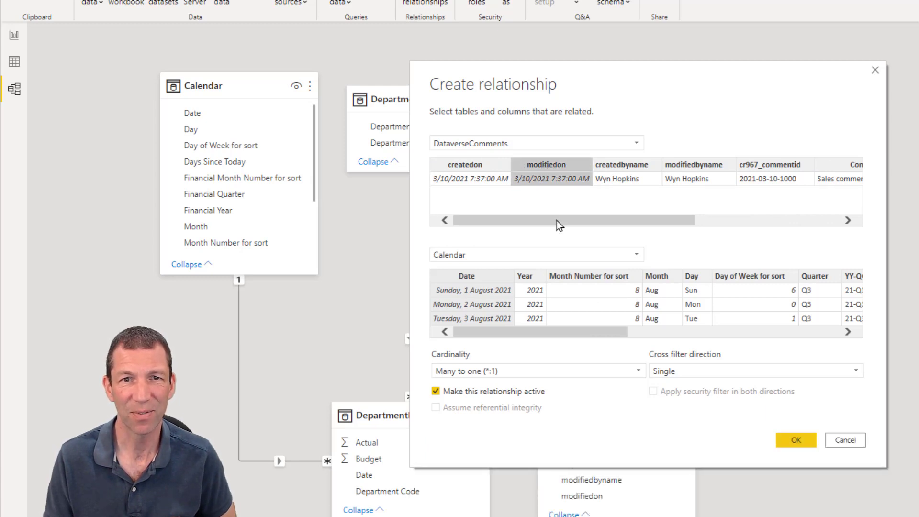
pyautogui.moveTo(556, 220); pyautogui.dragTo(722, 221)
pyautogui.click(835, 167)
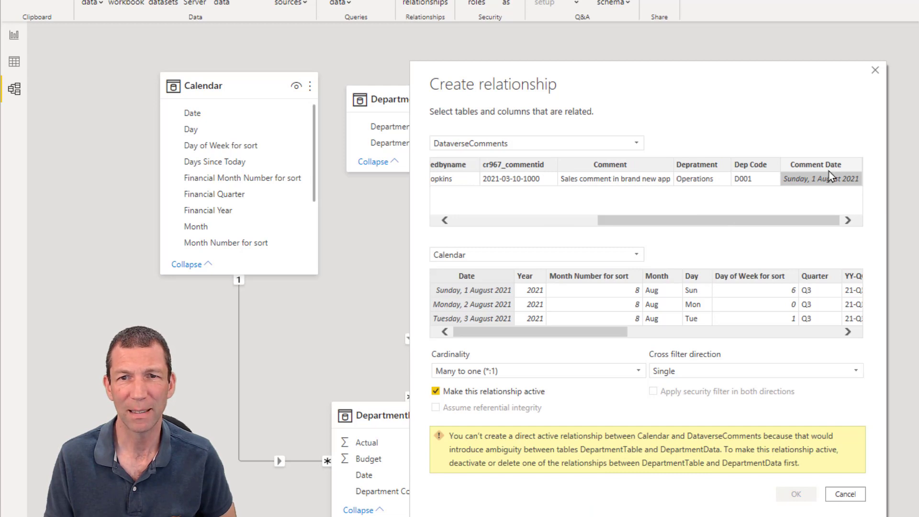
pyautogui.click(844, 495)
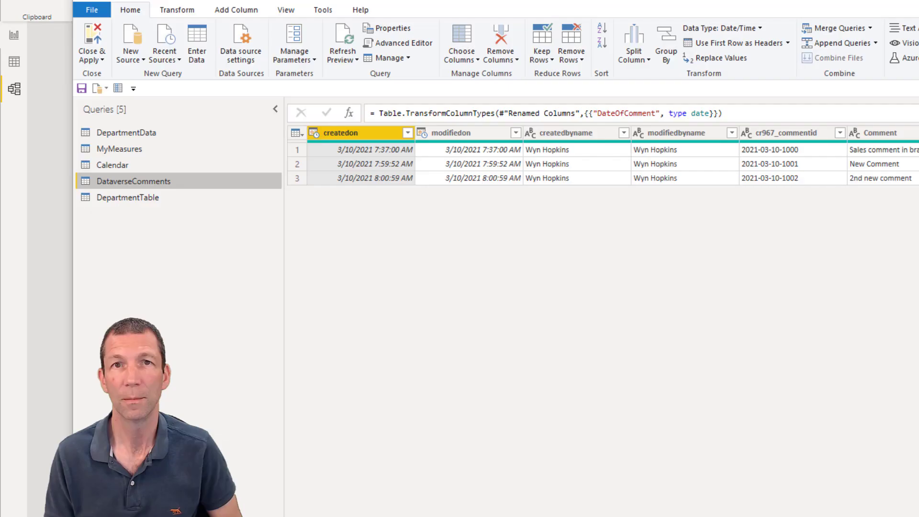
# Review the comment rows and DateOfComment values in the DataverseComments query, and close and apply the query changes
pyautogui.click(823, 180)
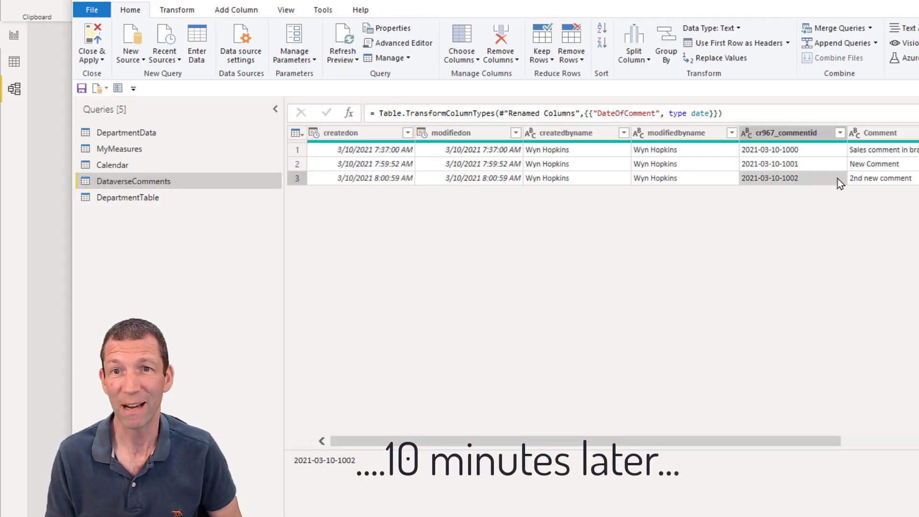
pyautogui.click(875, 179)
pyautogui.moveTo(769, 441); pyautogui.dragTo(916, 441)
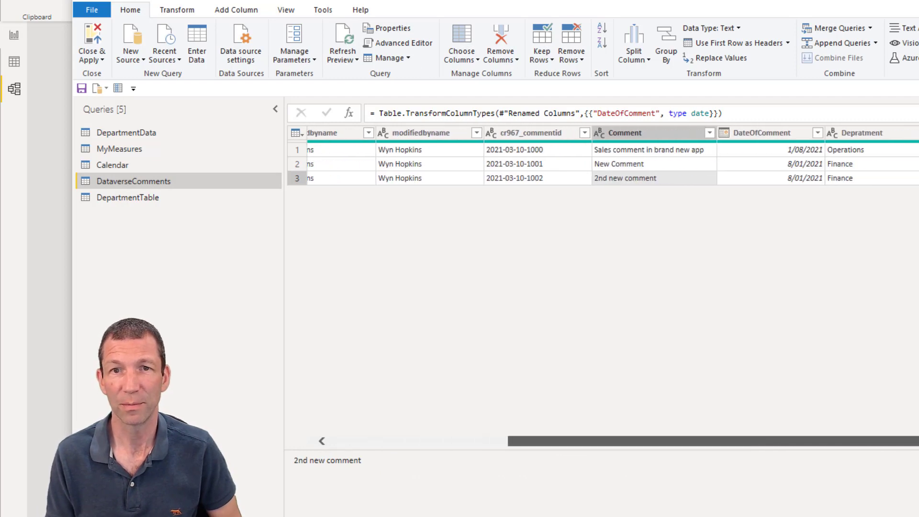
pyautogui.click(816, 180)
pyautogui.click(808, 165)
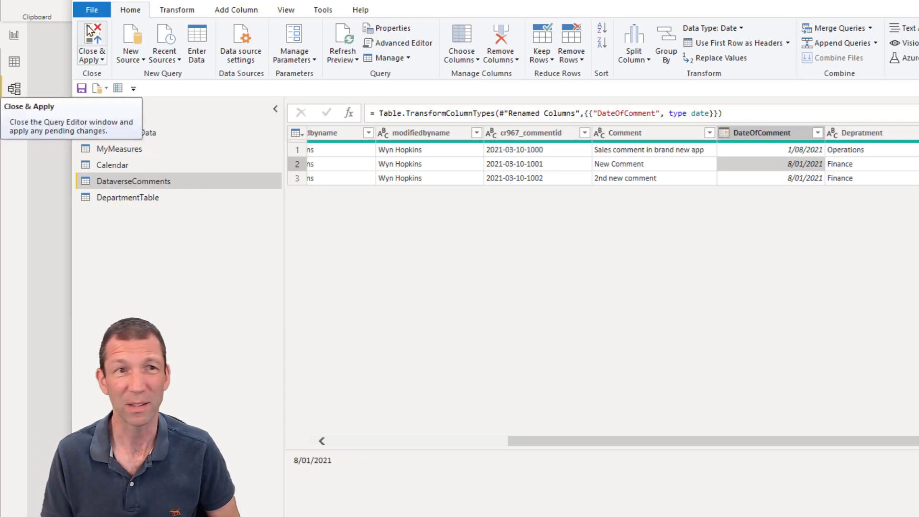
pyautogui.click(99, 41)
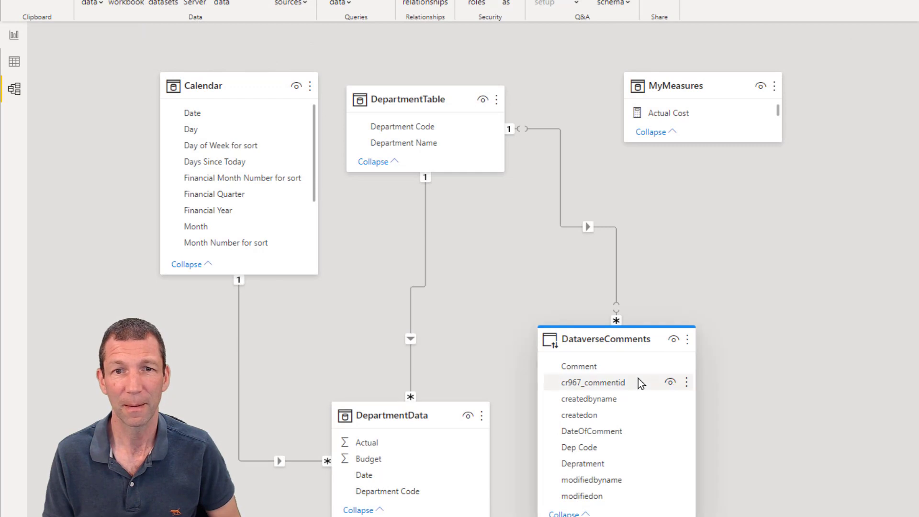
# Create an active many-to-one relationship with single cross-filter direction from DateOfComment in DataverseComments to Date in Calendar
pyautogui.moveTo(587, 432); pyautogui.dragTo(212, 119)
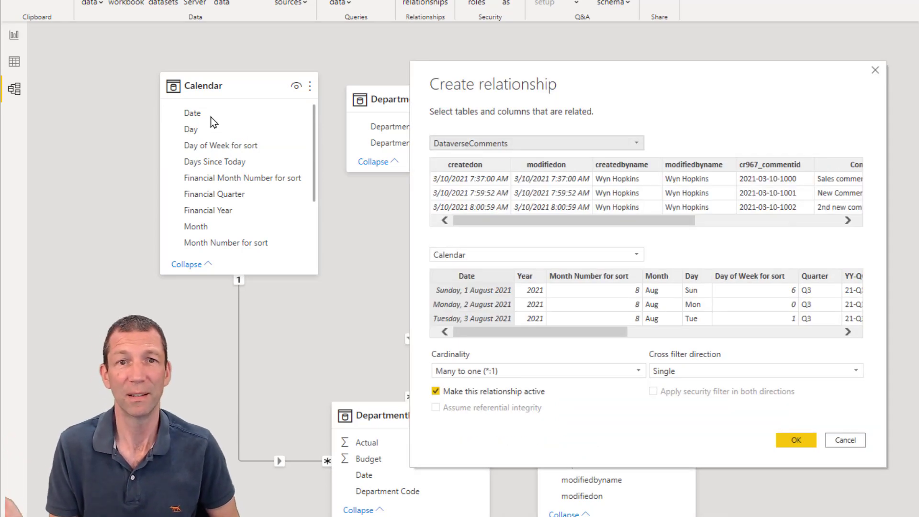
pyautogui.moveTo(599, 220); pyautogui.dragTo(828, 215)
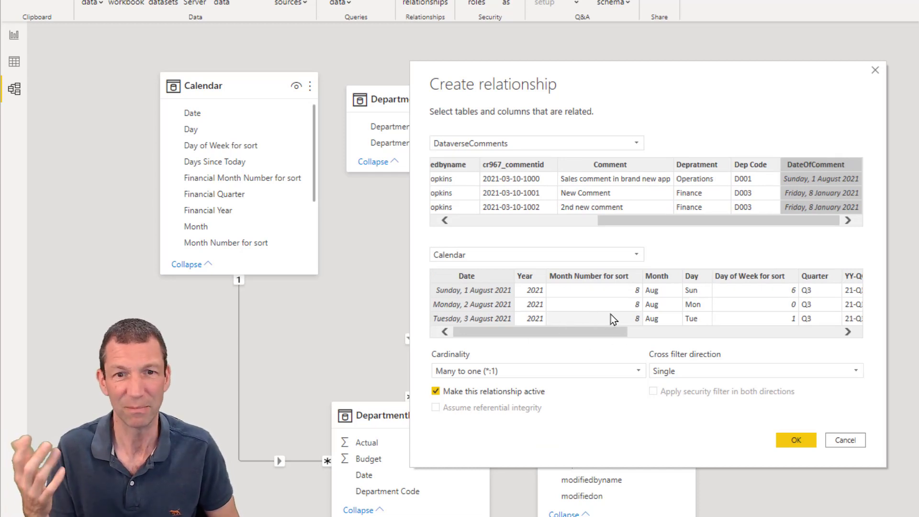
pyautogui.click(781, 442)
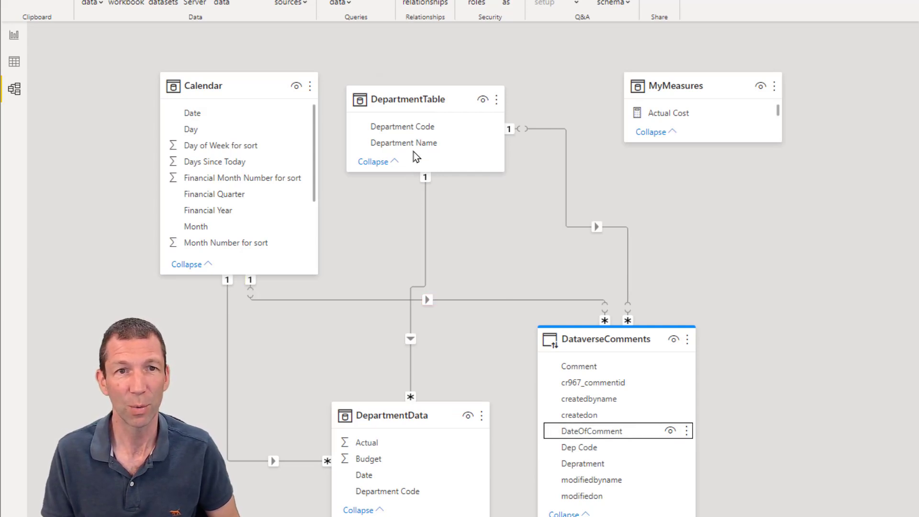
# Arrange DepartmentTable below Calendar and DepartmentData beside DataverseComments in the model diagram, and switch to the report view
pyautogui.moveTo(429, 98); pyautogui.dragTo(231, 297)
pyautogui.moveTo(386, 409); pyautogui.dragTo(453, 379)
pyautogui.moveTo(619, 330); pyautogui.dragTo(655, 380)
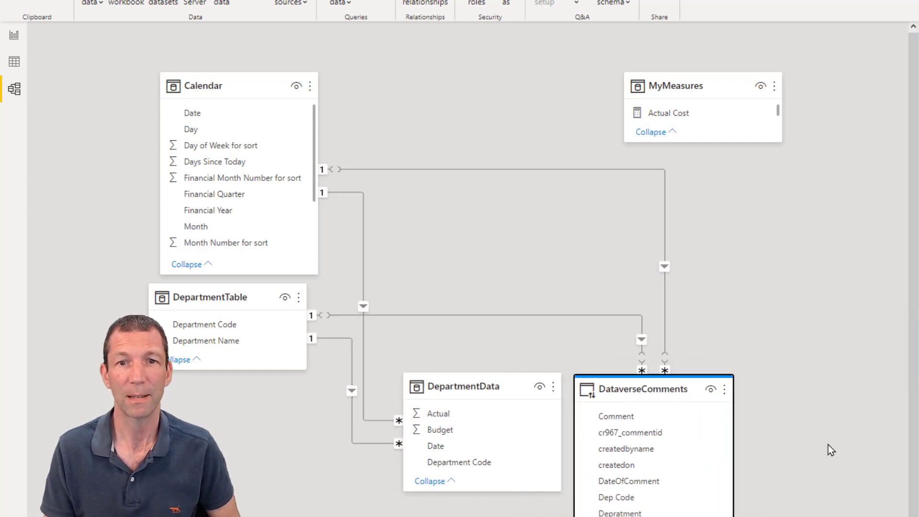
pyautogui.click(14, 36)
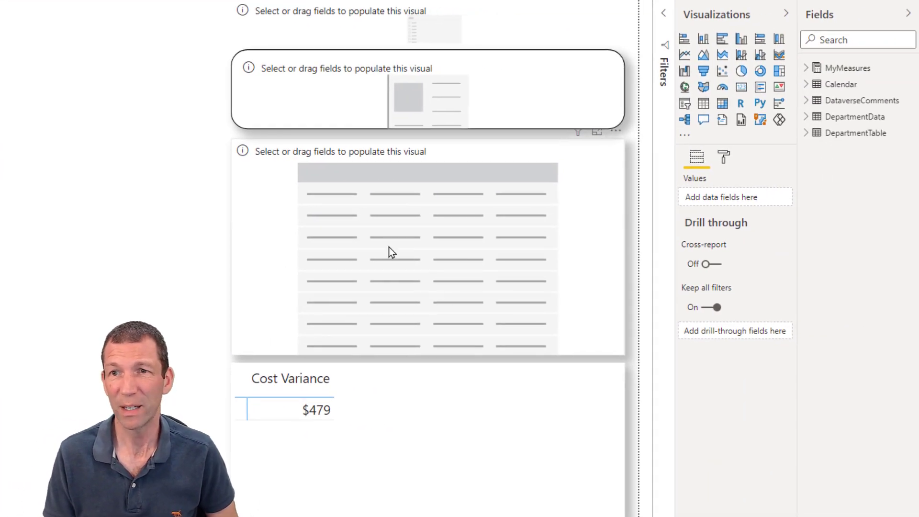
# Add the measure Comment Count = DISTINCTCOUNT(DataverseComments[cr967_commentid]) to MyMeasures and show it in the empty card visual
pyautogui.click(391, 253)
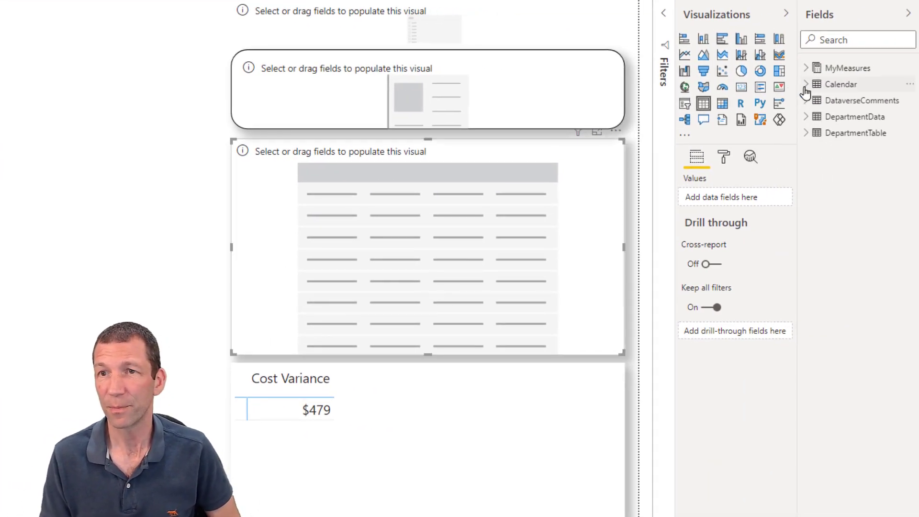
pyautogui.click(452, 89)
pyautogui.click(807, 70)
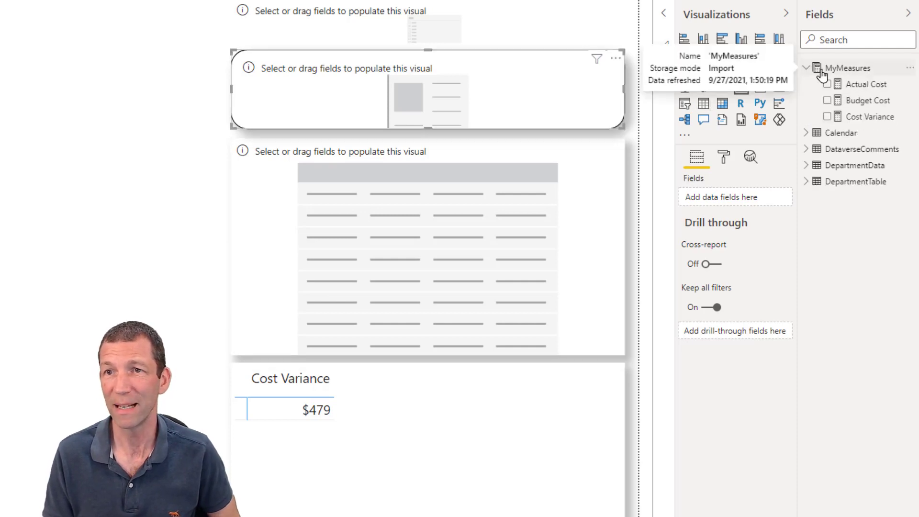
pyautogui.rightClick(843, 69)
pyautogui.click(780, 76)
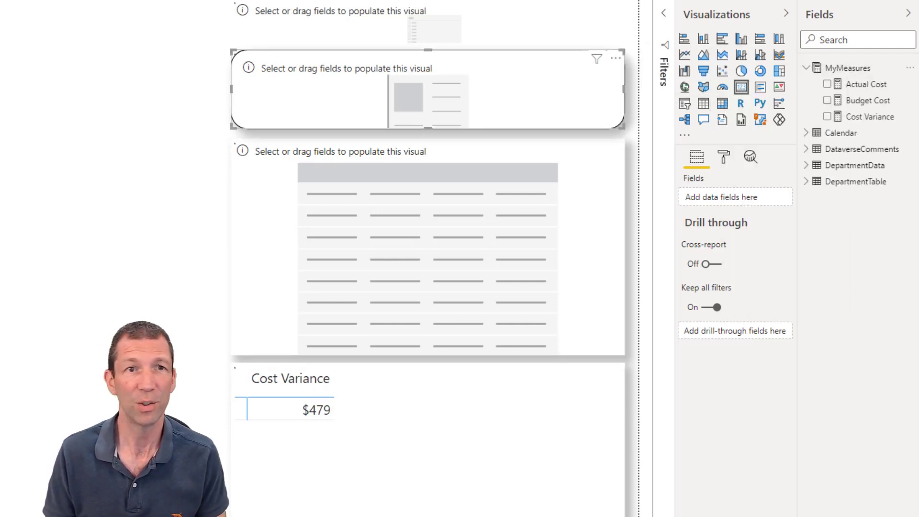
pyautogui.write('Comment Count')
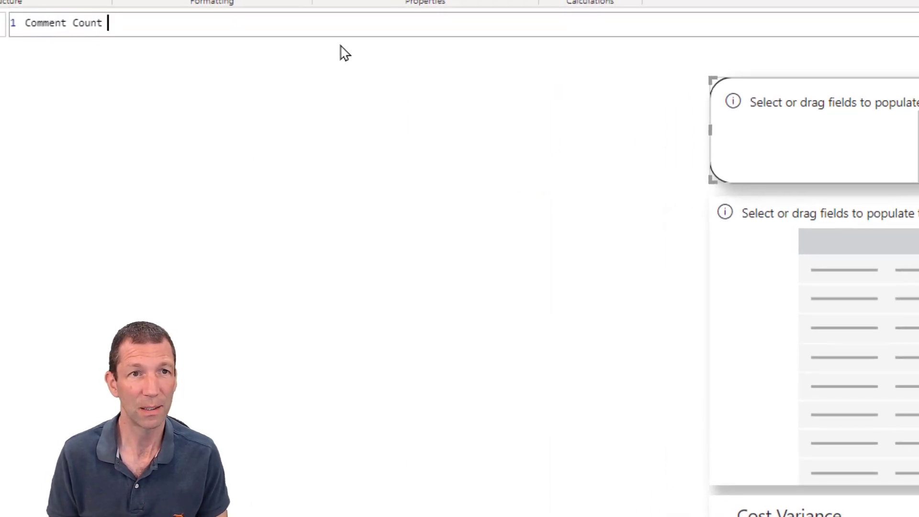
pyautogui.write(' = DISTINCTCOUNT(')
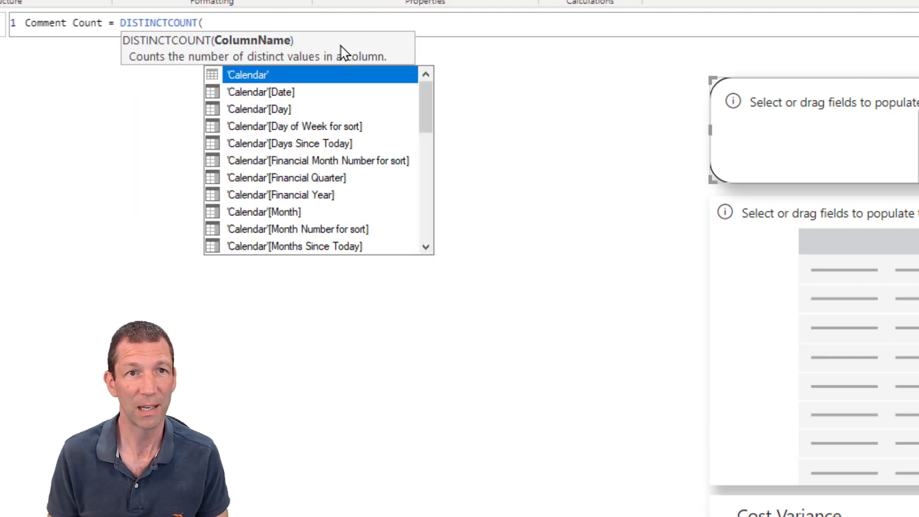
pyautogui.write(' c')
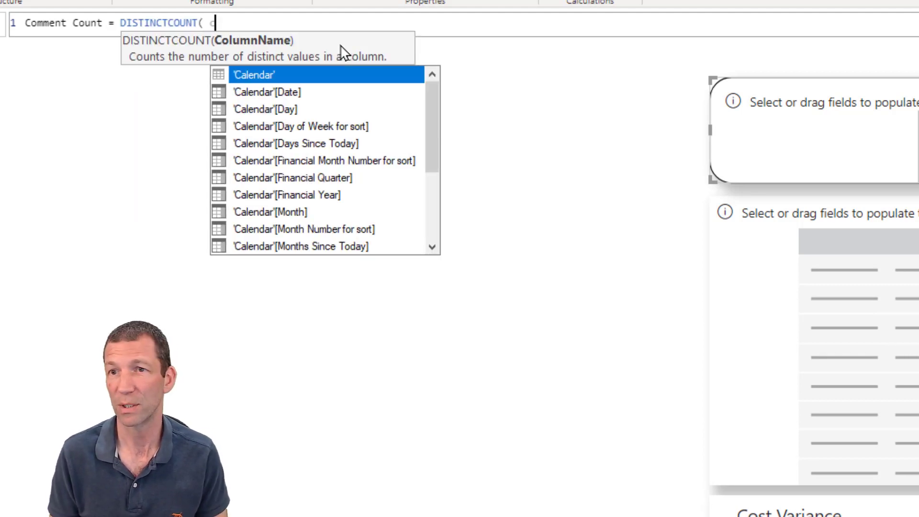
pyautogui.press('BackSpace')
pyautogui.write('data')
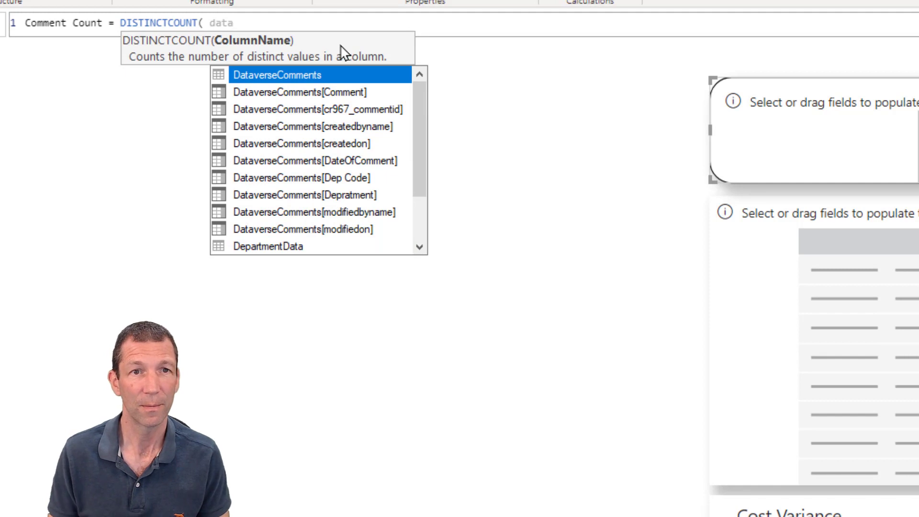
pyautogui.doubleClick(364, 109)
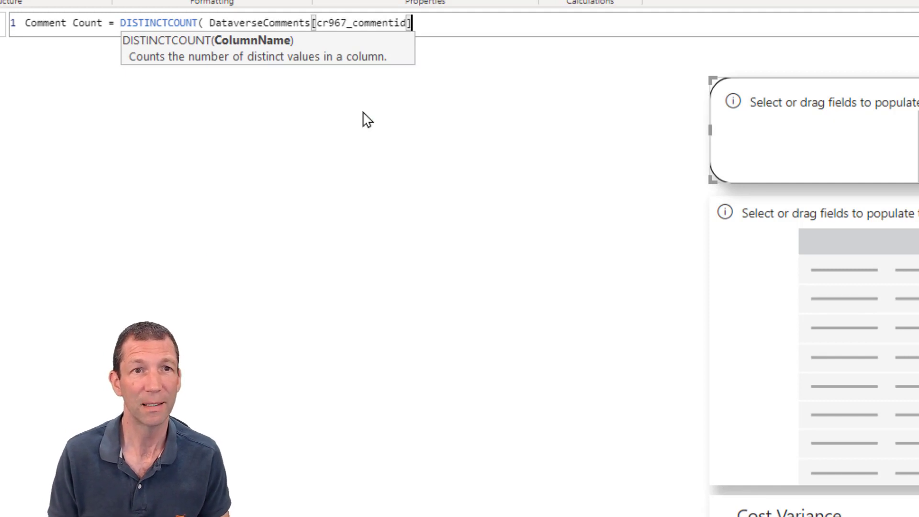
pyautogui.write(')')
pyautogui.press('Return')
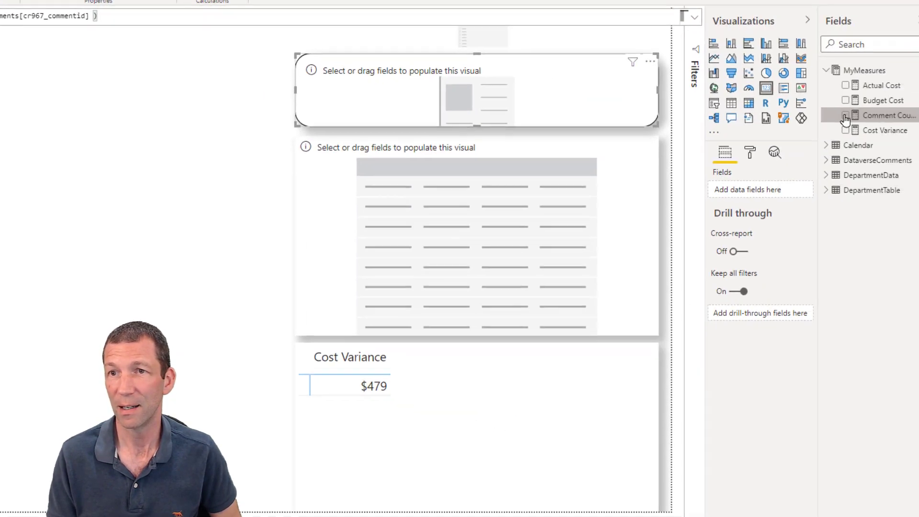
pyautogui.click(806, 112)
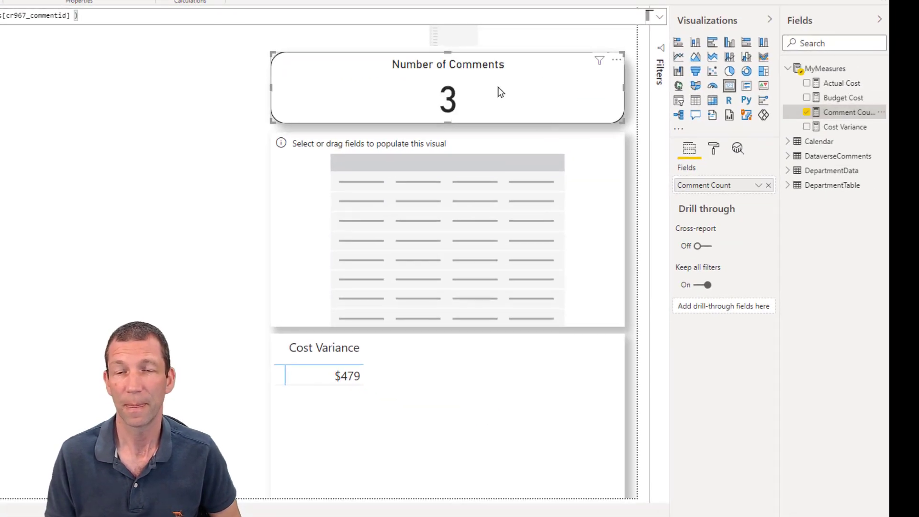
# Fill the empty table visual with the createdon and Depratment fields from DataverseComments
pyautogui.click(611, 200)
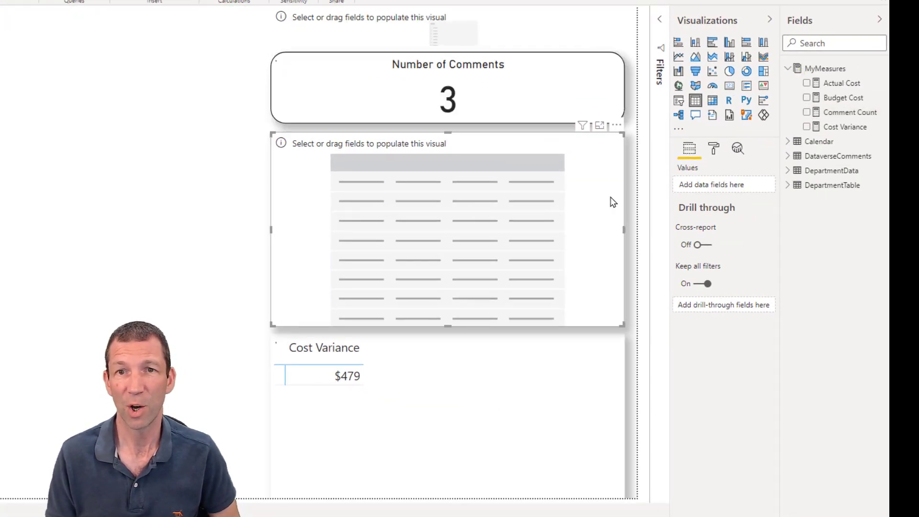
pyautogui.click(789, 158)
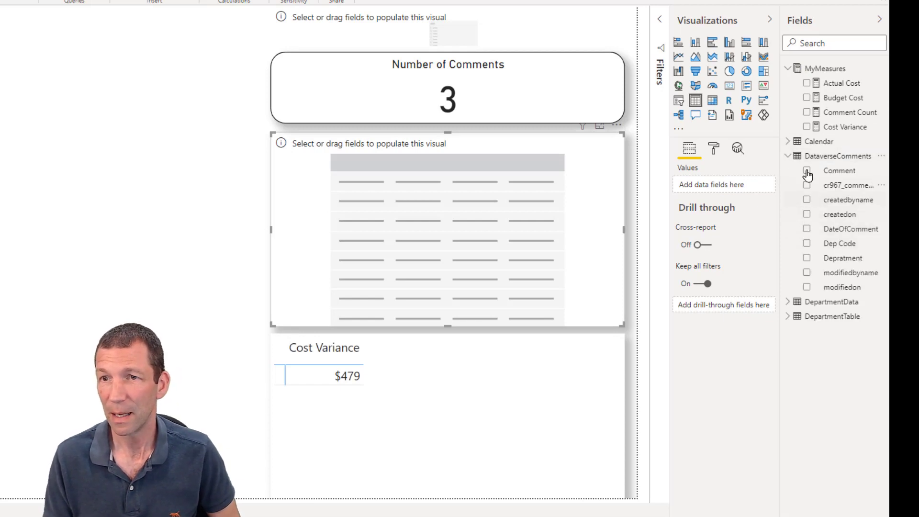
pyautogui.click(807, 217)
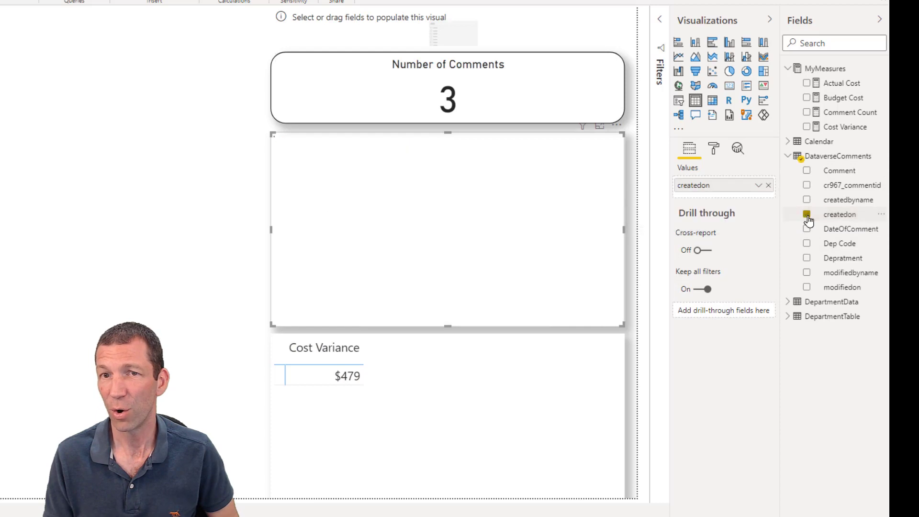
pyautogui.click(810, 261)
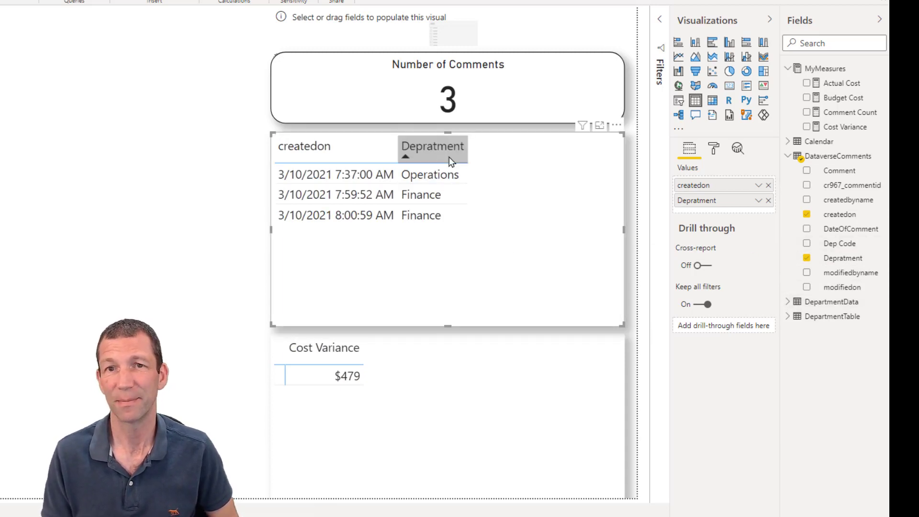
# Correct the misspelled Depratment field in DataverseComments by renaming it Department
pyautogui.rightClick(847, 262)
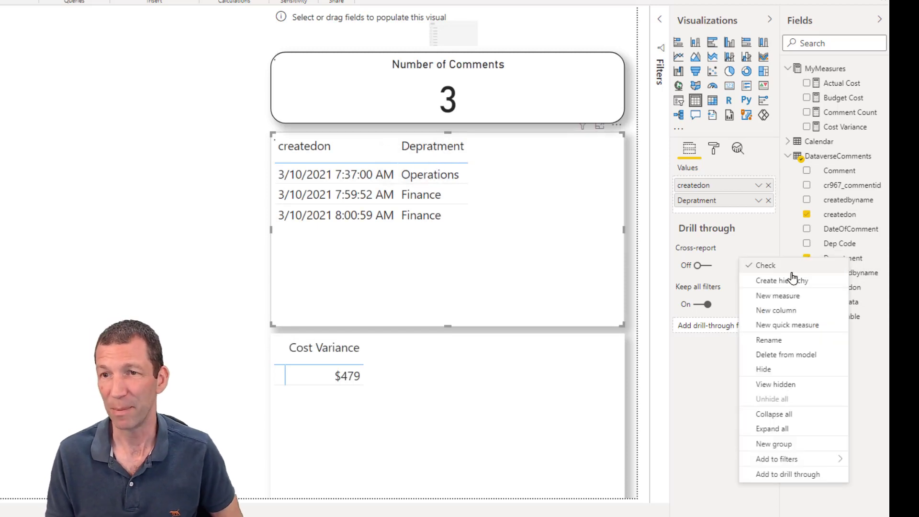
pyautogui.click(784, 341)
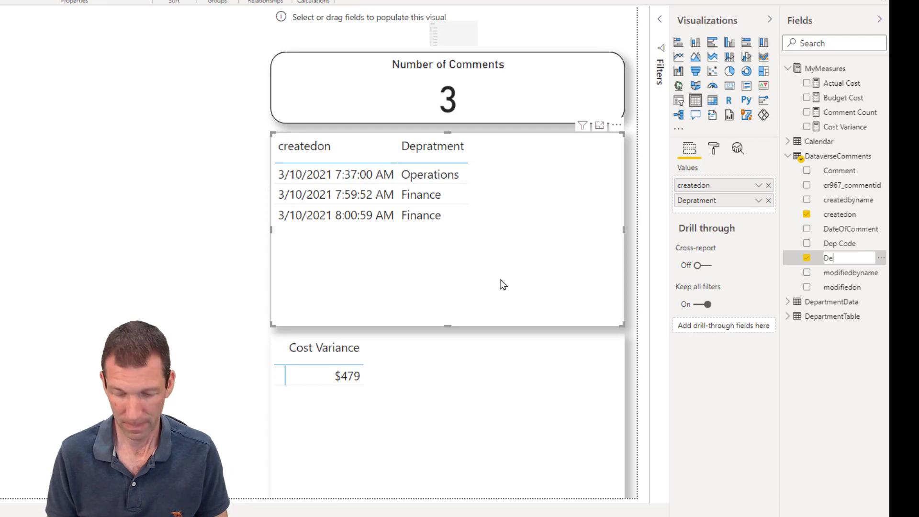
pyautogui.write('Department')
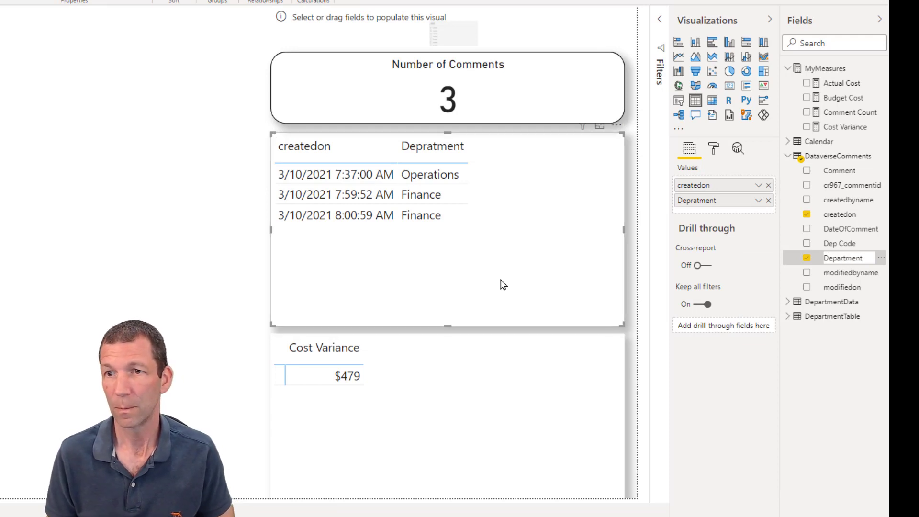
pyautogui.press('Return')
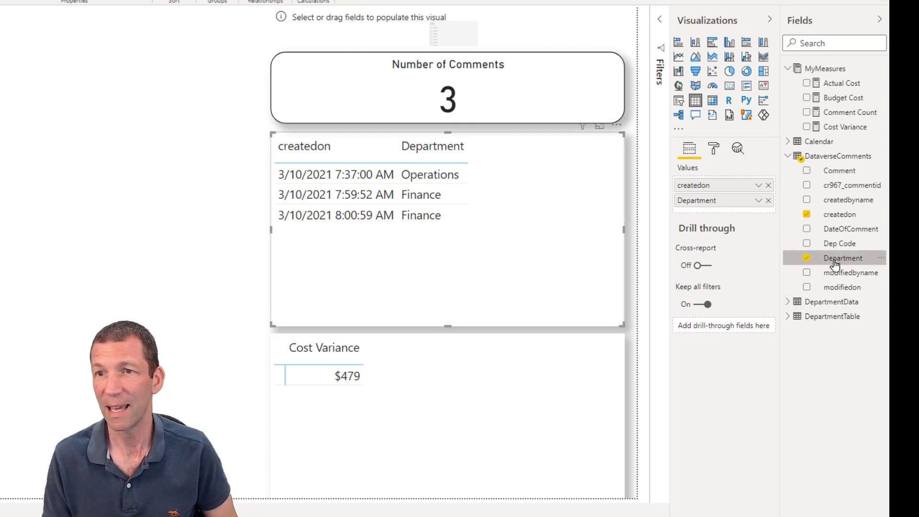
# Add the Comment field to the comments table visual and widen the visual to fit the full comment text
pyautogui.click(806, 170)
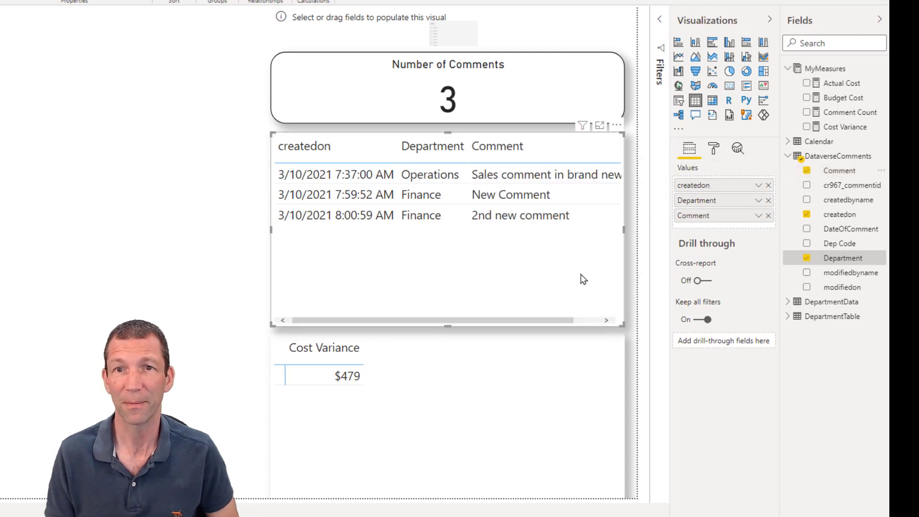
pyautogui.moveTo(272, 235); pyautogui.dragTo(199, 238)
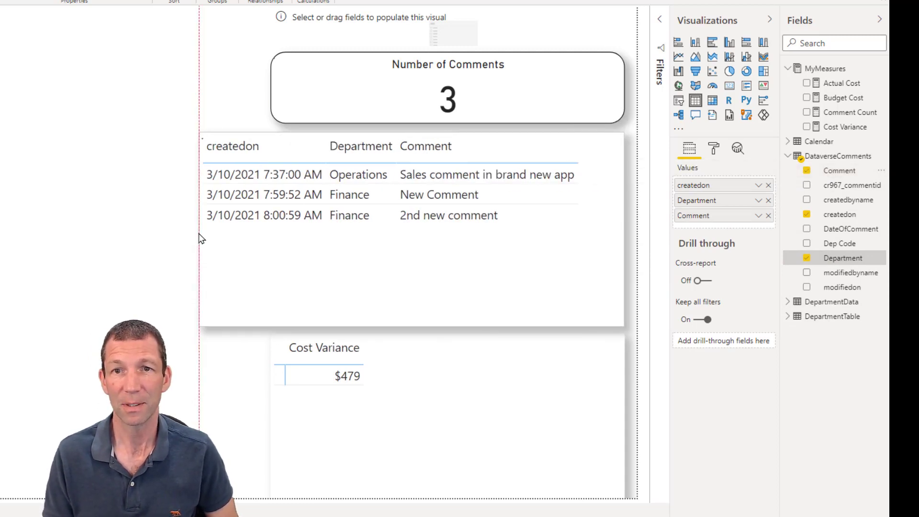
# Break down the Cost Variance matrix by Department Name from DepartmentTable on rows, and shift the matrix to the left
pyautogui.click(413, 435)
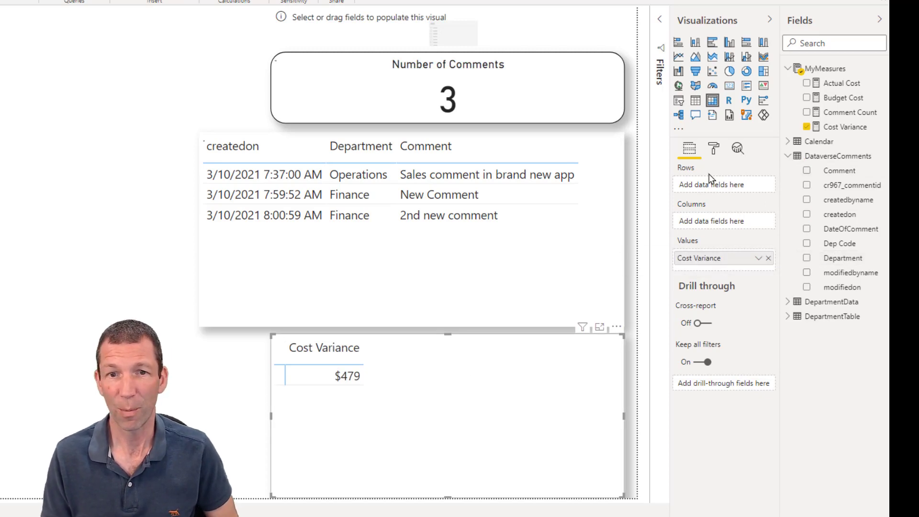
pyautogui.click(792, 303)
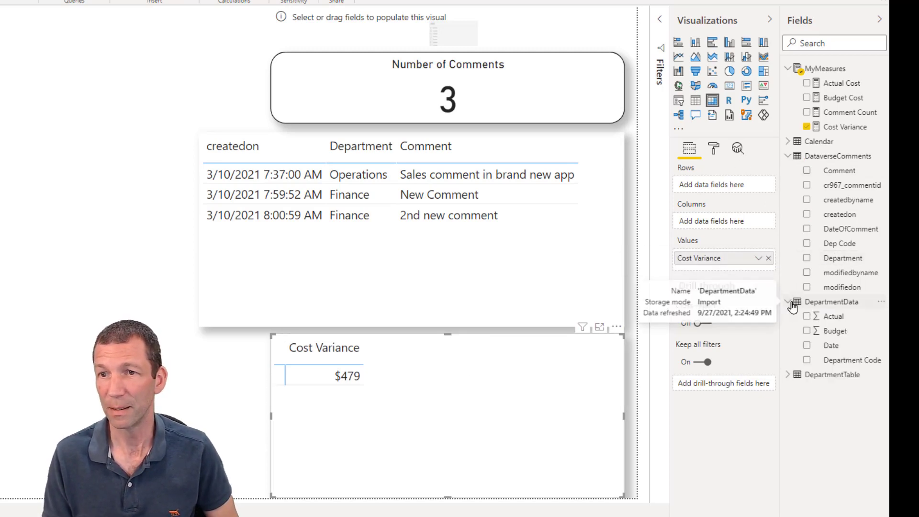
pyautogui.click(790, 375)
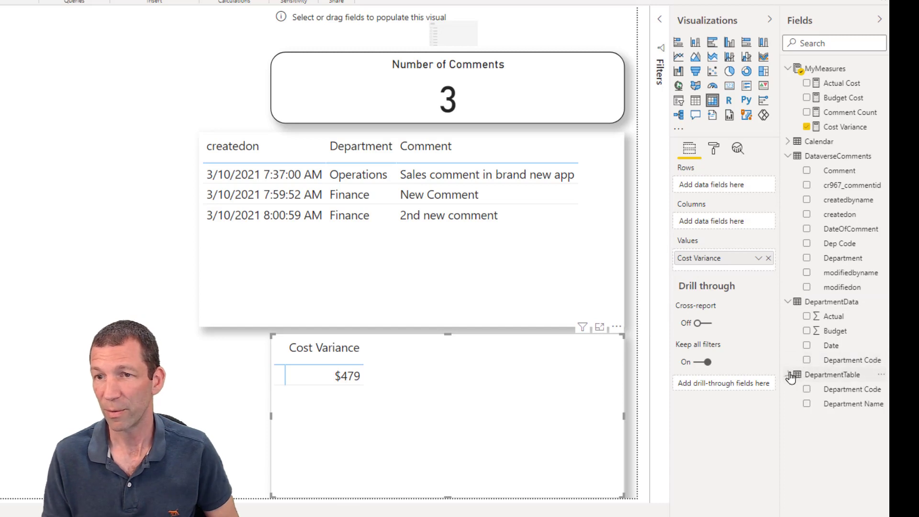
pyautogui.click(814, 404)
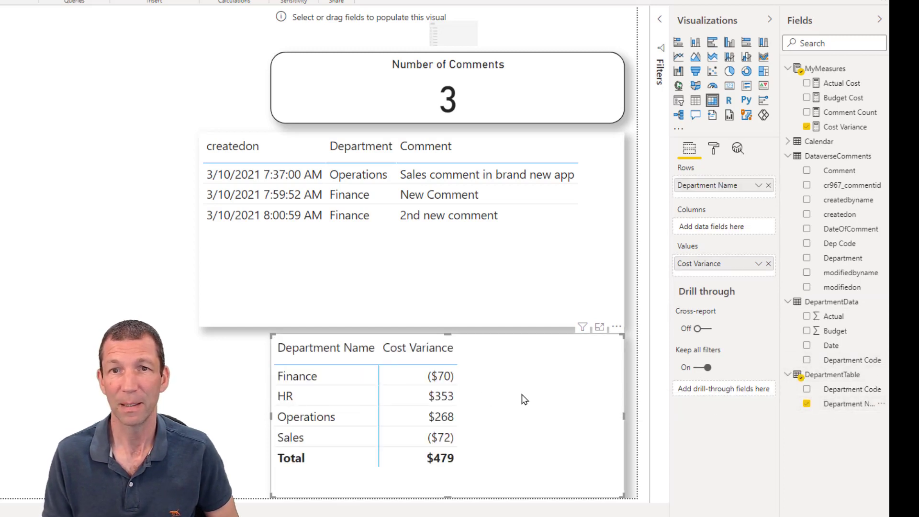
pyautogui.moveTo(511, 400); pyautogui.dragTo(463, 400)
# Populate the empty slicer above the card with Department Name from DepartmentTable
pyautogui.click(481, 35)
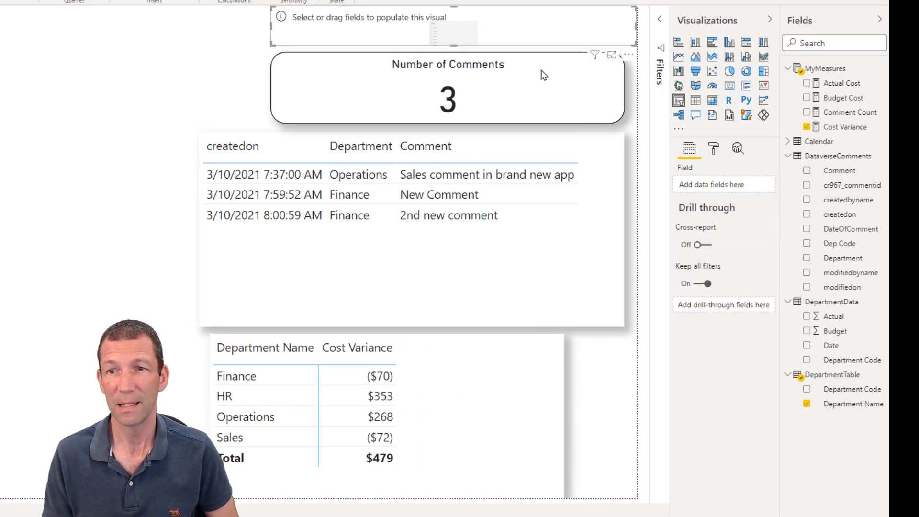
pyautogui.click(813, 406)
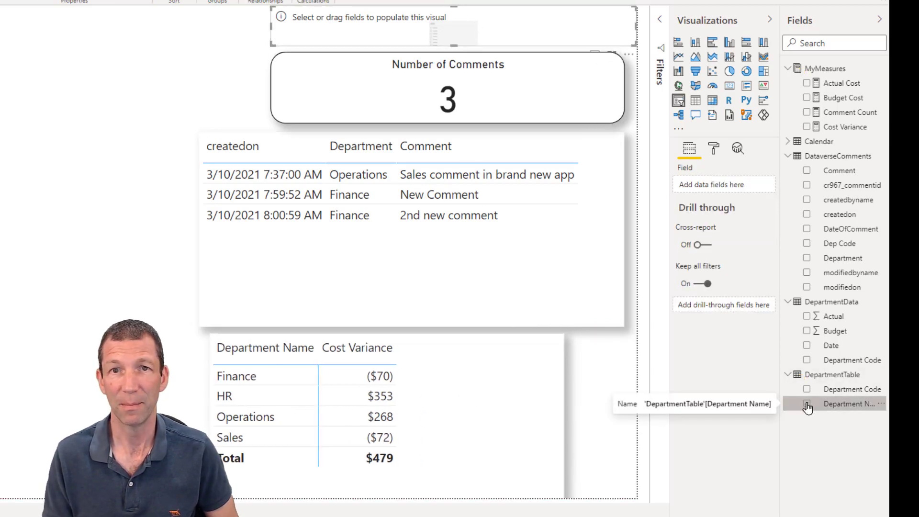
pyautogui.click(805, 405)
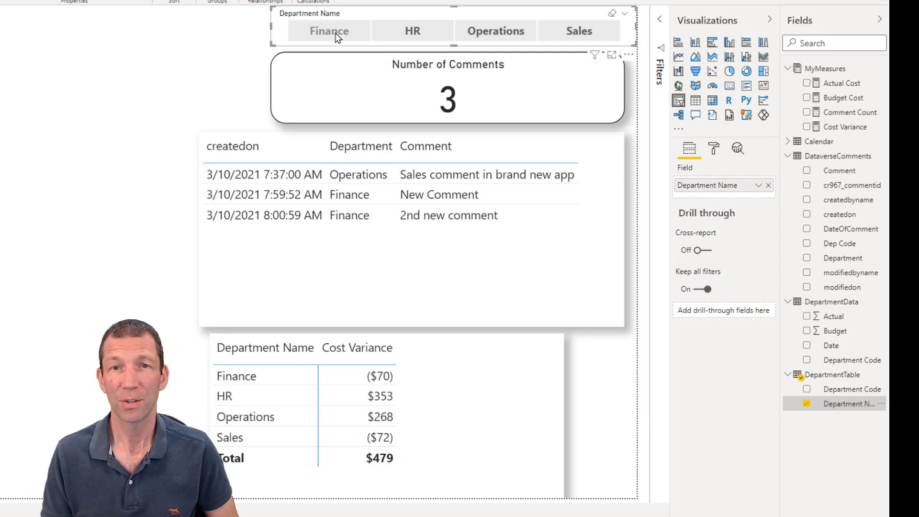
# Test the department slicer by filtering the report to Finance, and clear the filter and the visual selection
pyautogui.click(335, 35)
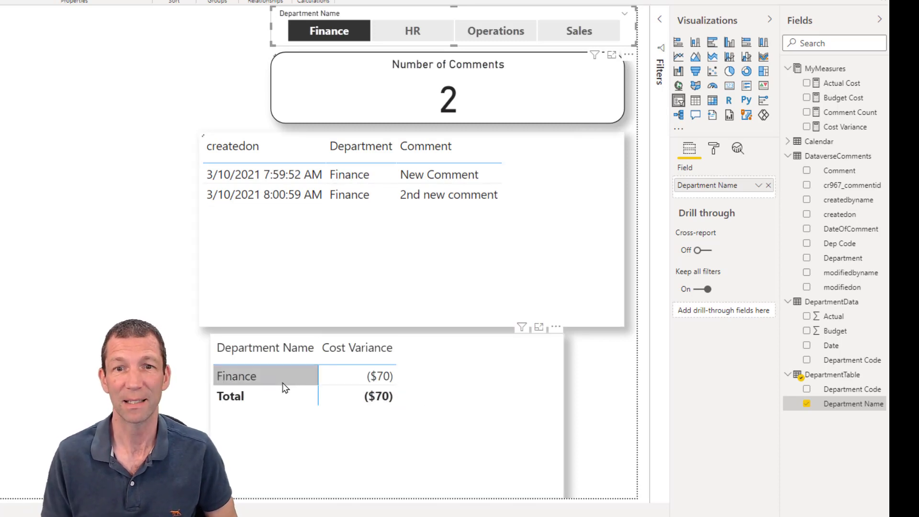
pyautogui.click(338, 29)
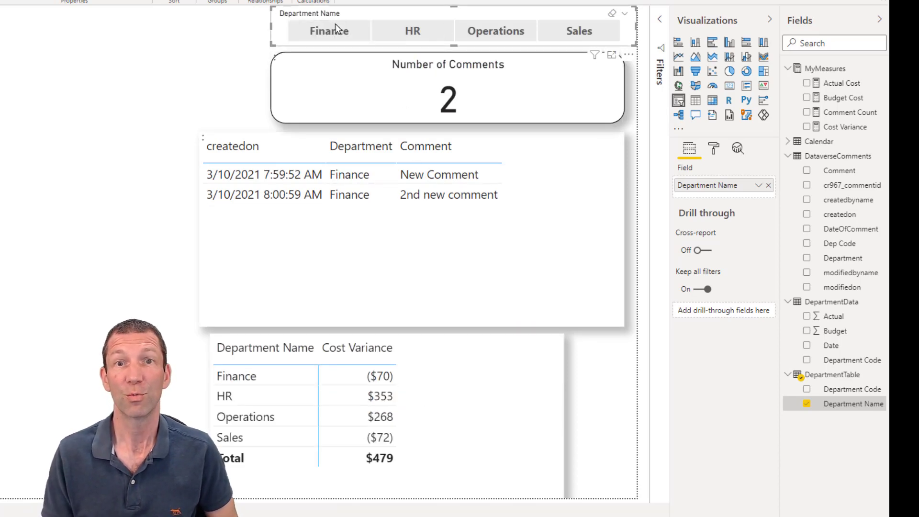
pyautogui.click(91, 148)
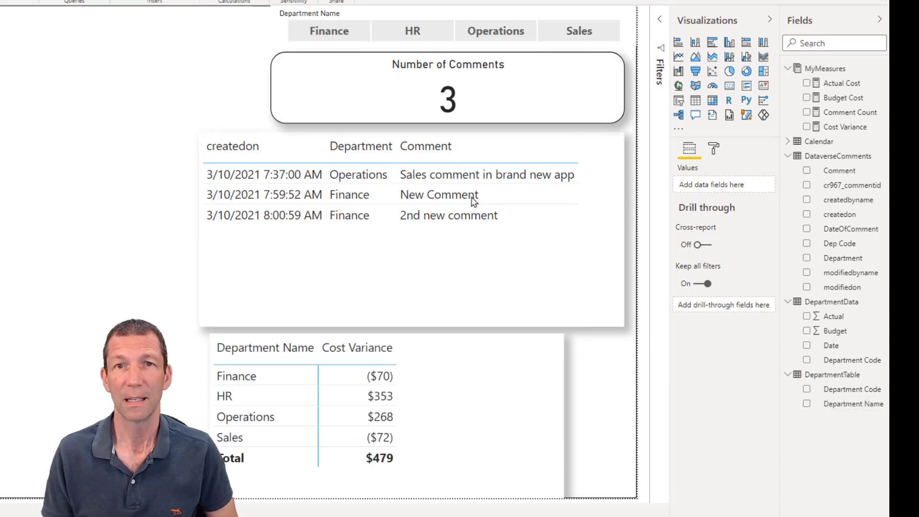
# Turn off automatic page refresh in the report page's formatting settings
pyautogui.click(716, 150)
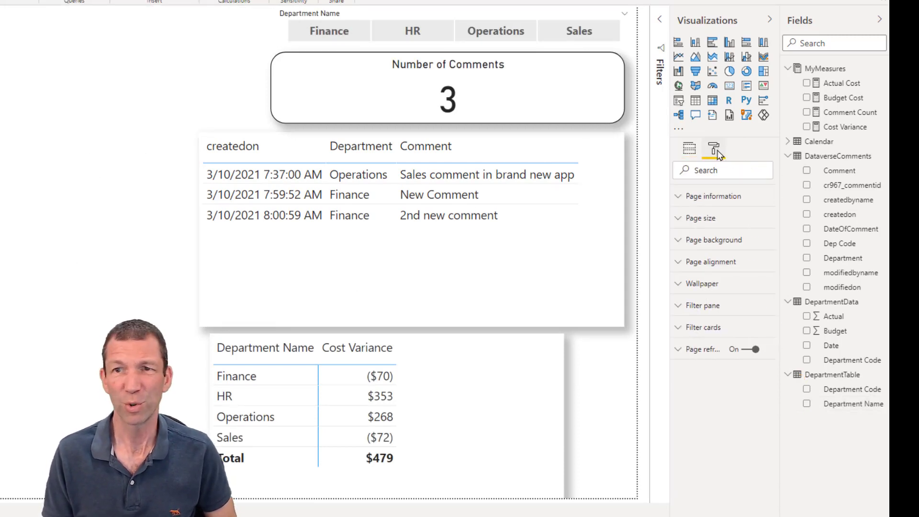
pyautogui.click(708, 351)
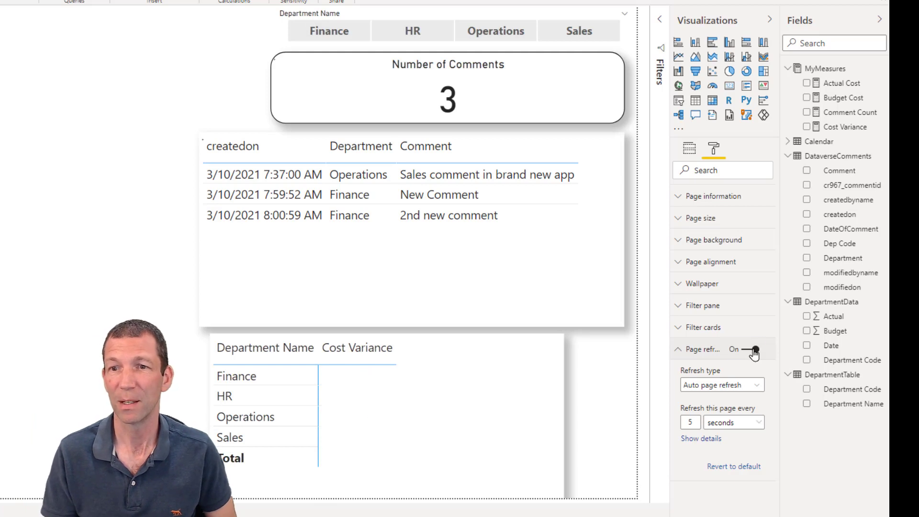
pyautogui.click(753, 350)
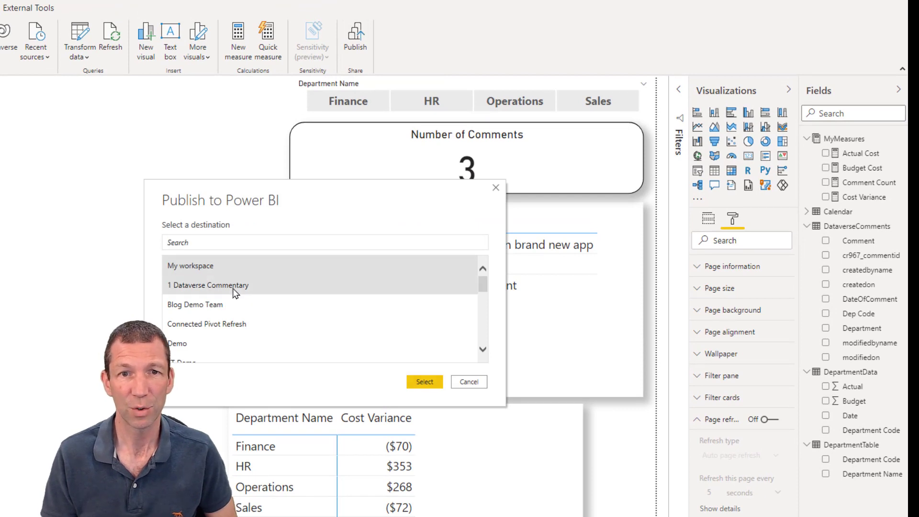
# Publish the report to the 1 Dataverse Commentary workspace and close the publishing dialog
pyautogui.click(234, 289)
pyautogui.click(423, 382)
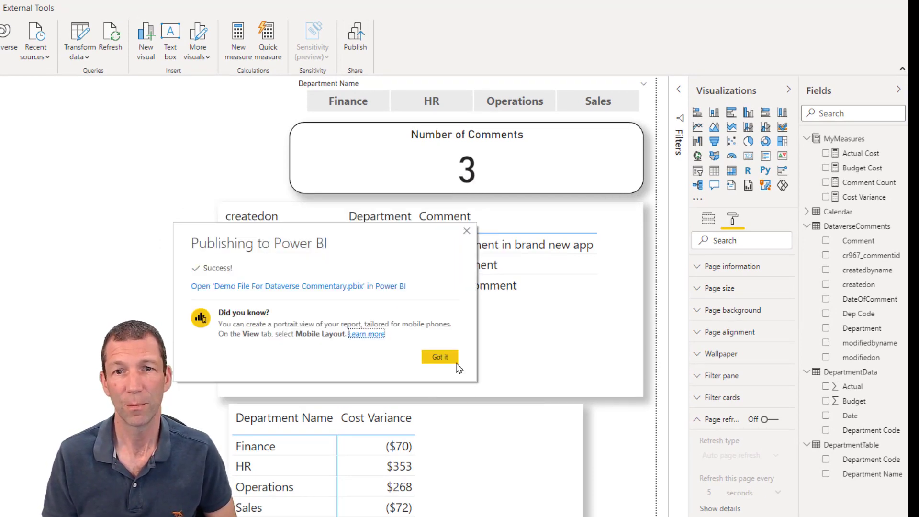
pyautogui.click(439, 301)
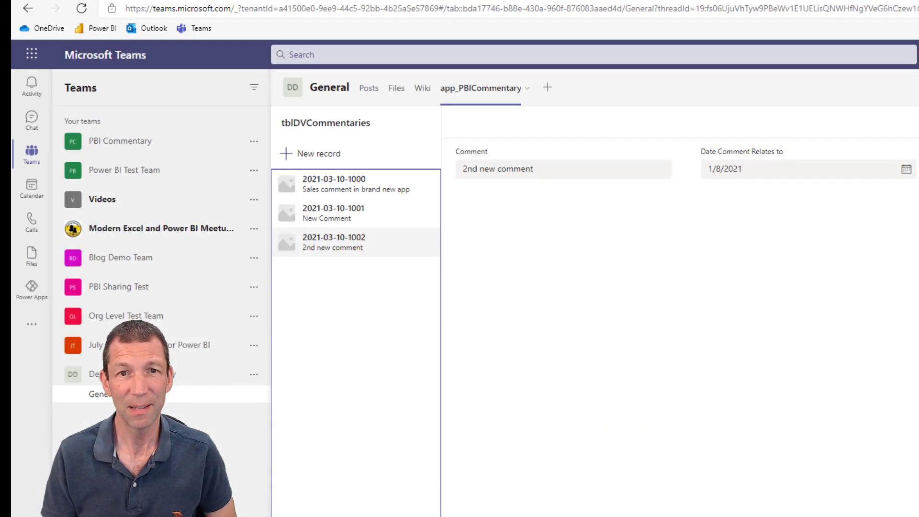
# Add the Demo File For Dataverse Commentary report from the 1 Dataverse Commentary workspace as a Power BI channel tab, without posting about it
pyautogui.click(130, 394)
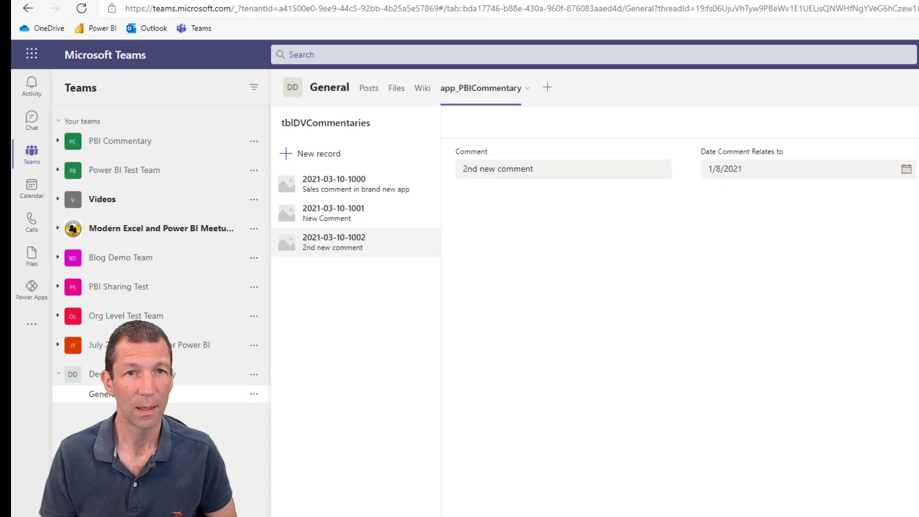
pyautogui.click(535, 89)
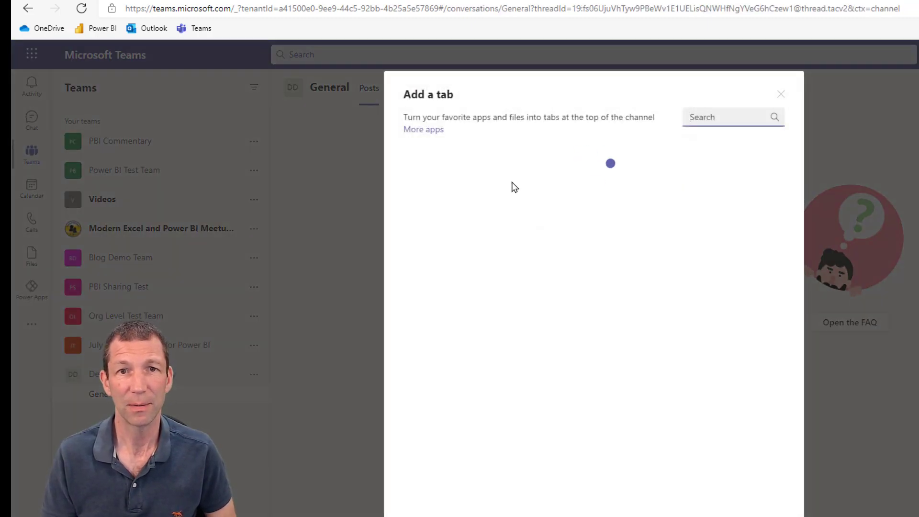
pyautogui.click(480, 207)
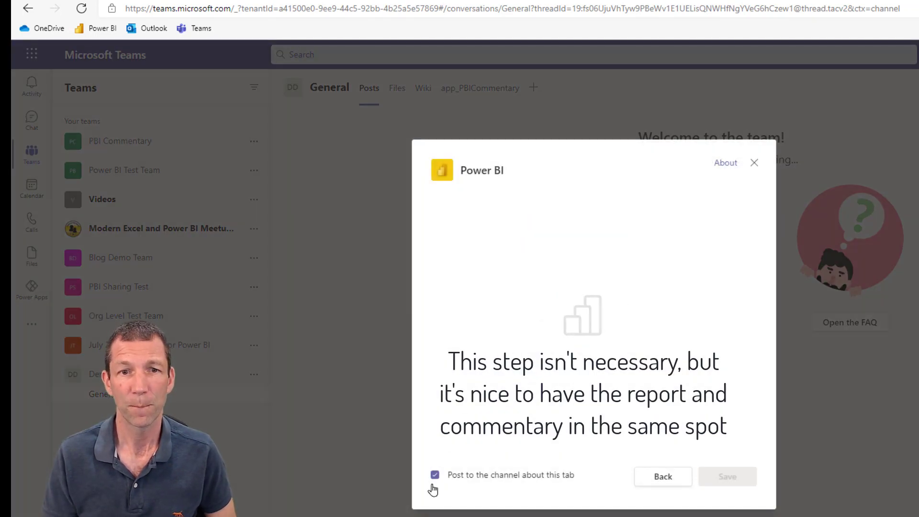
pyautogui.click(435, 474)
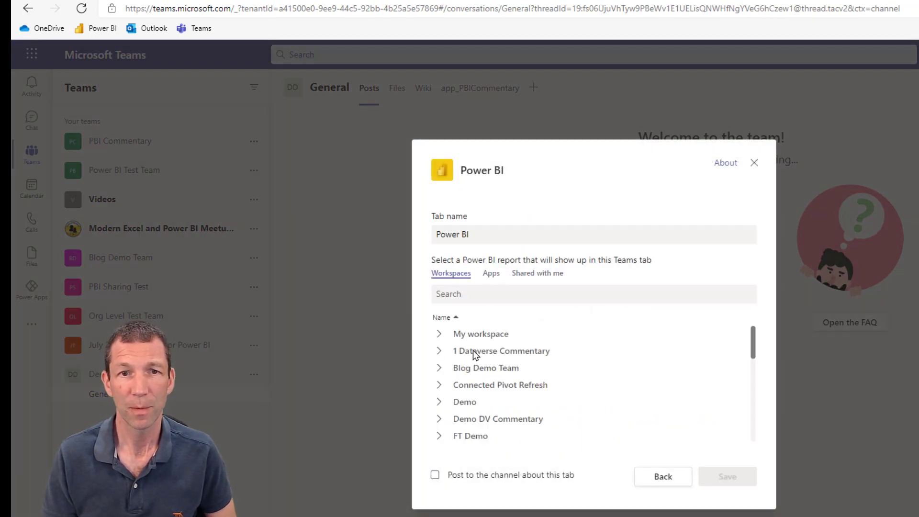
pyautogui.click(473, 353)
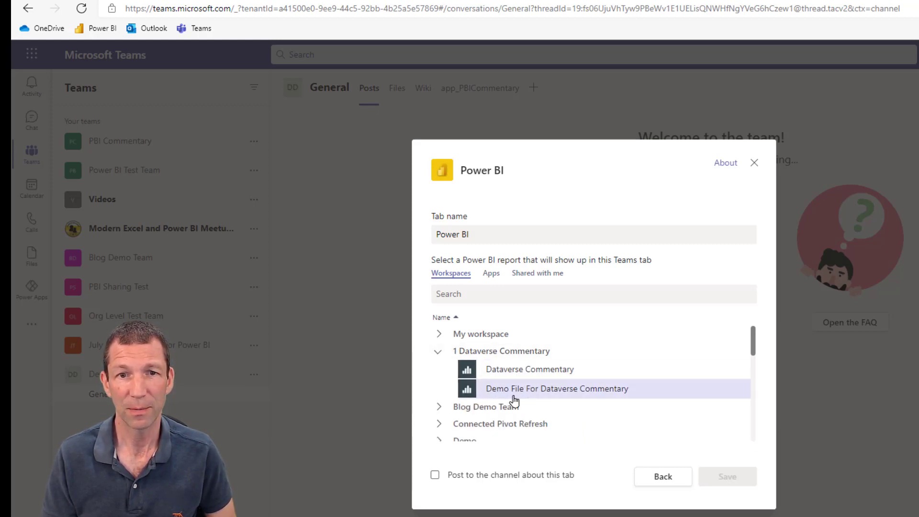
pyautogui.click(525, 390)
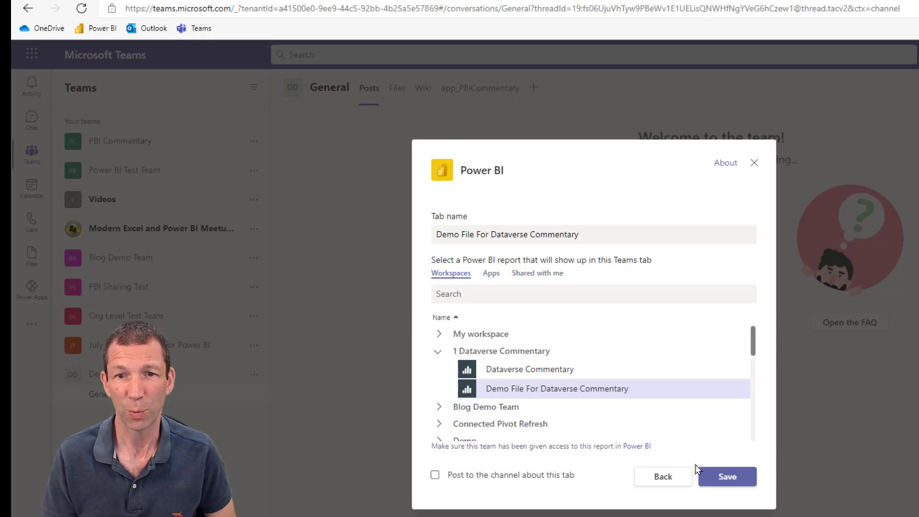
pyautogui.click(727, 478)
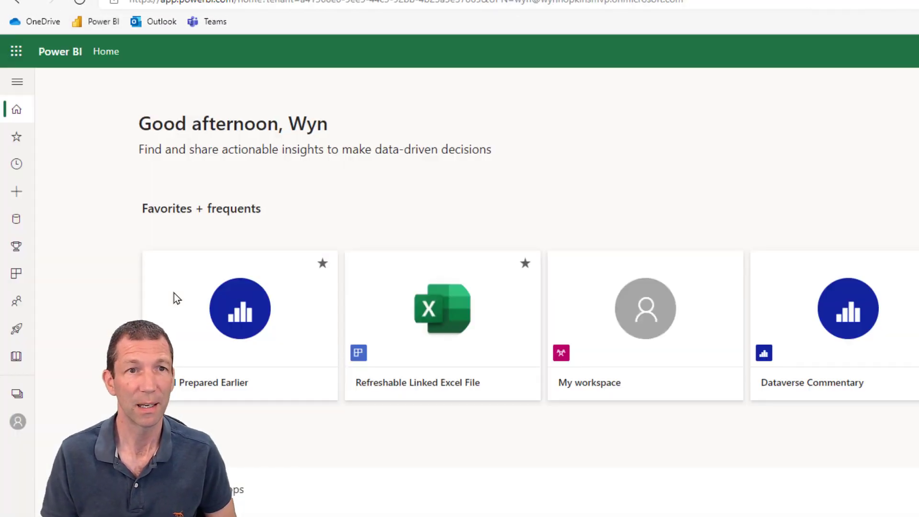
# In Power BI, sign in to the CommonDataService source of the Demo File For Dataverse Commentary dataset using OAuth2 and the existing account
pyautogui.click(16, 394)
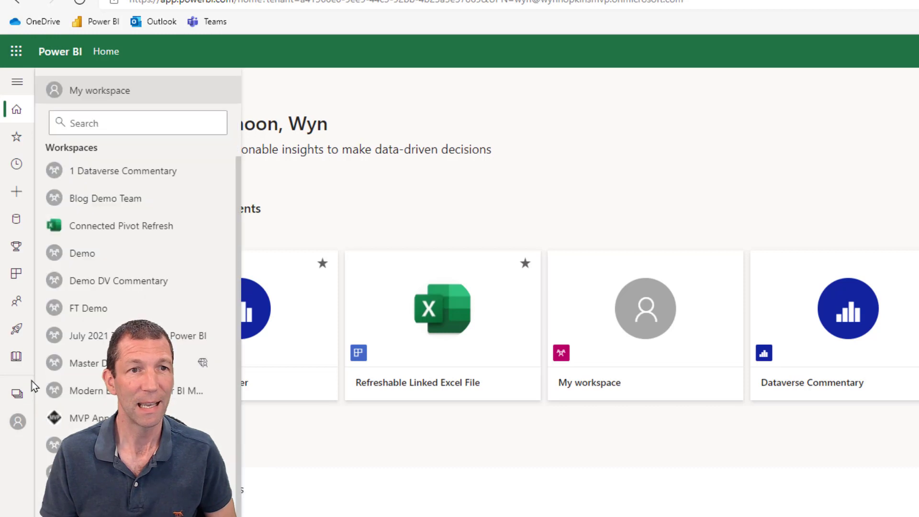
pyautogui.click(145, 174)
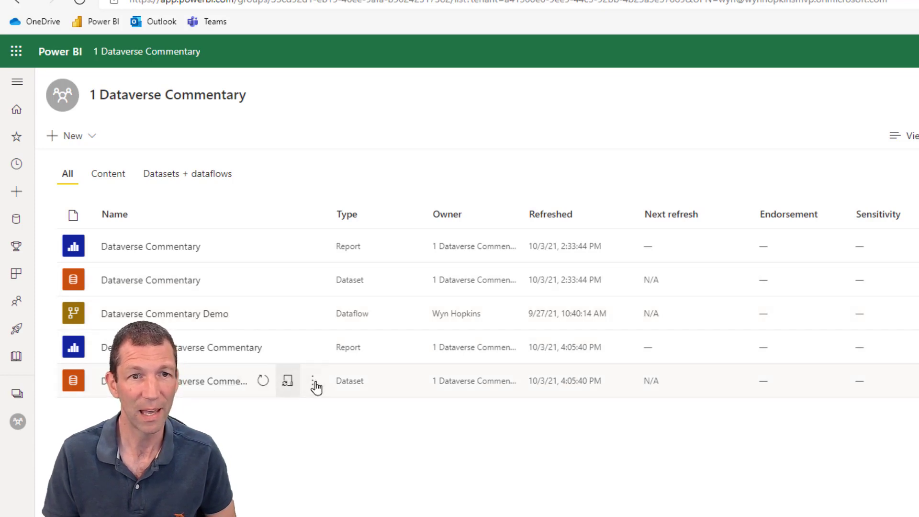
pyautogui.click(288, 382)
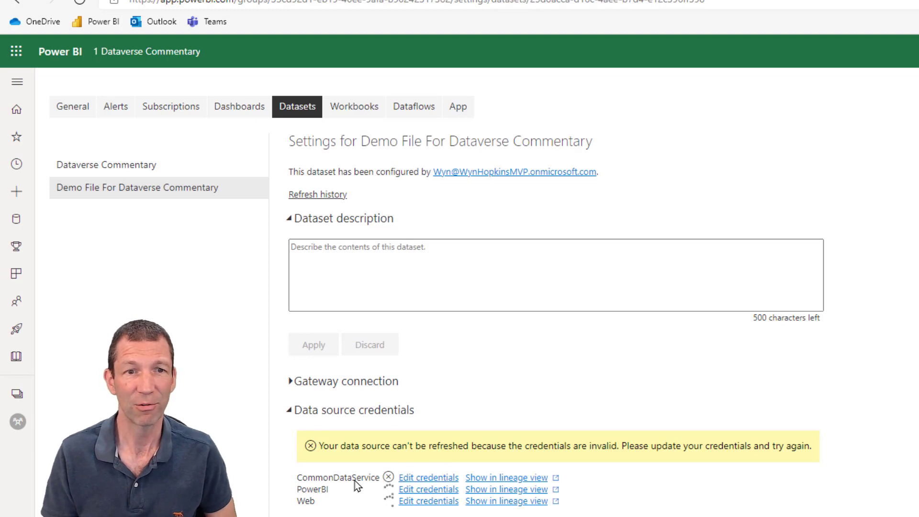
pyautogui.click(438, 478)
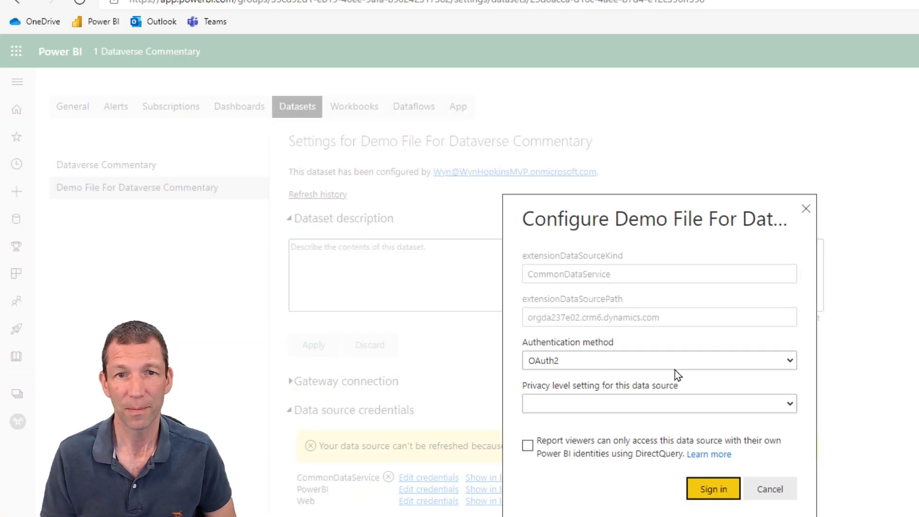
pyautogui.click(713, 488)
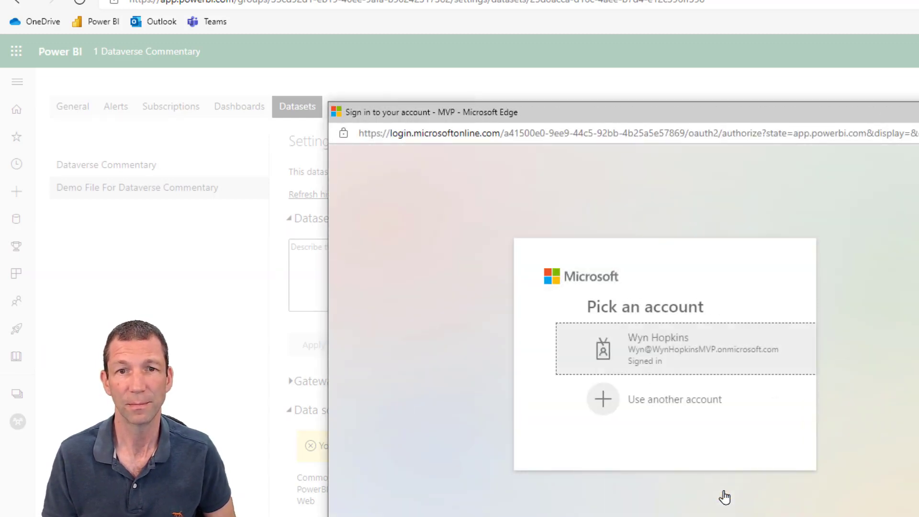
pyautogui.click(690, 354)
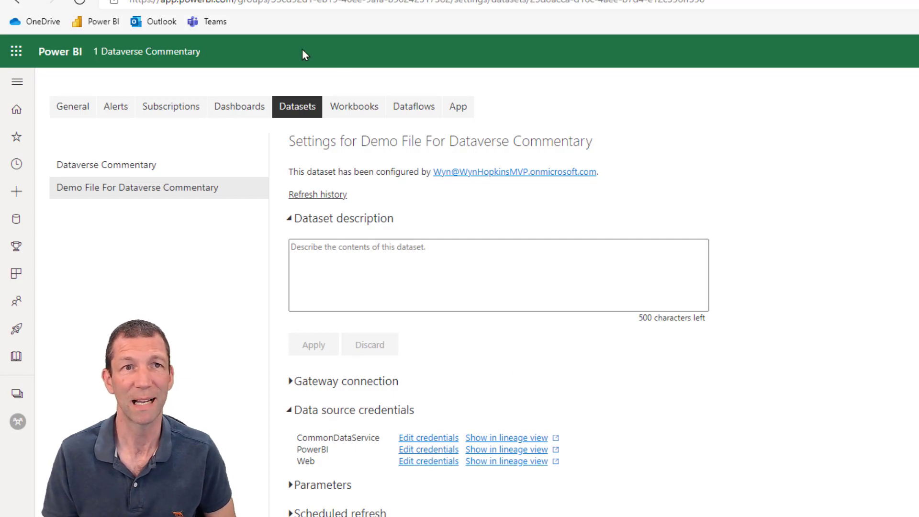
# Switch to Teams, open the report tab in the Demo DV Commentary team's General channel, and test cross-filtering by Finance before clearing it
pyautogui.click(201, 22)
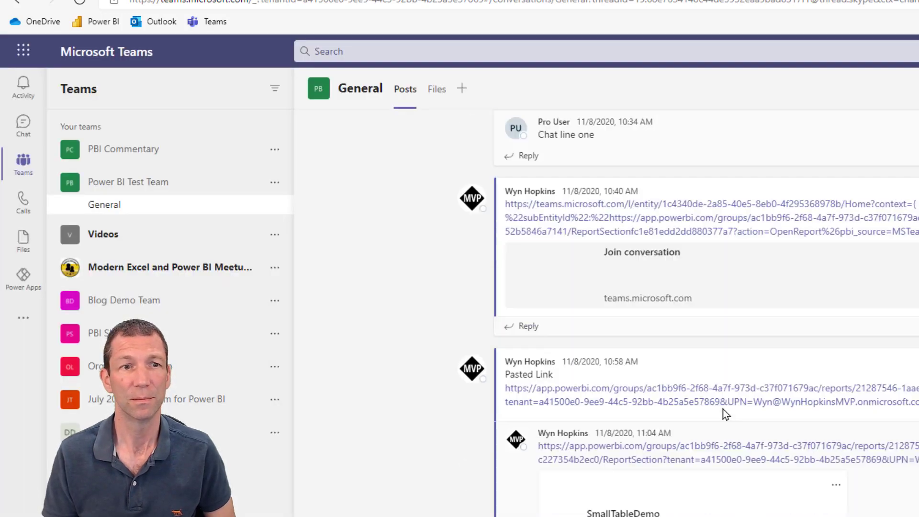
pyautogui.click(110, 454)
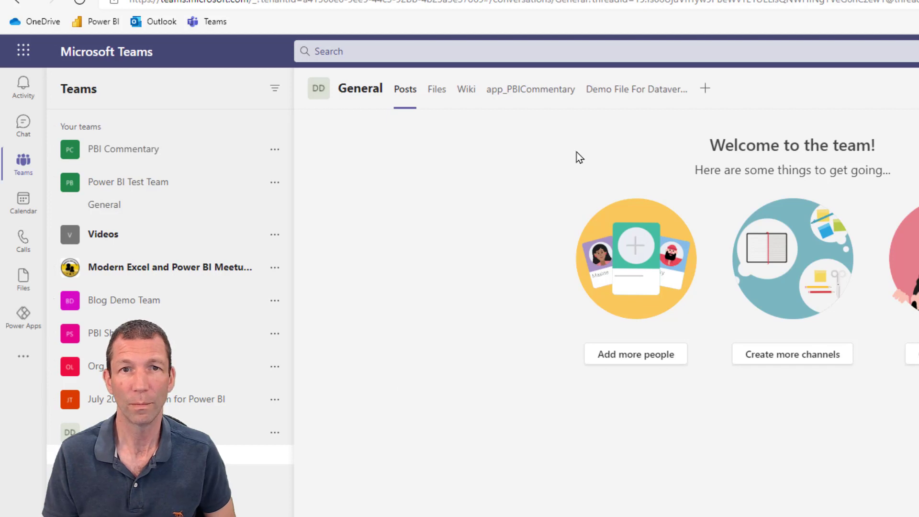
pyautogui.click(639, 89)
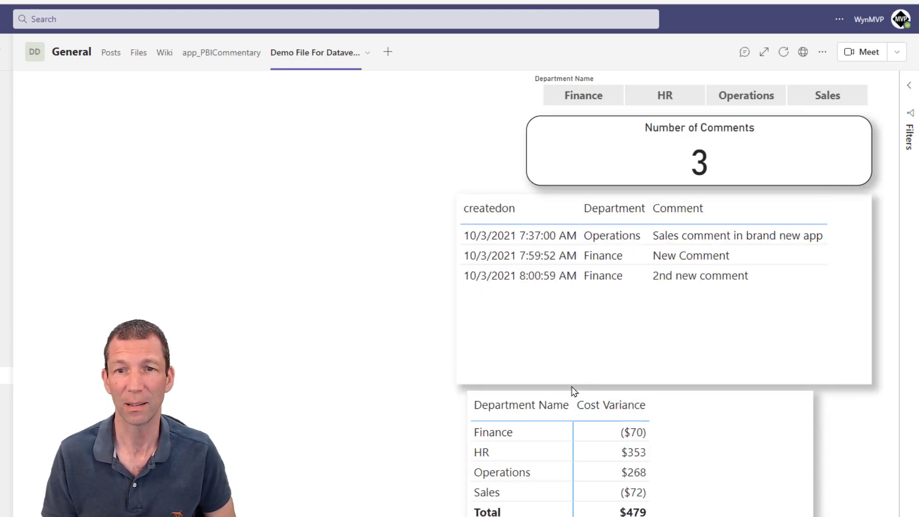
pyautogui.click(504, 432)
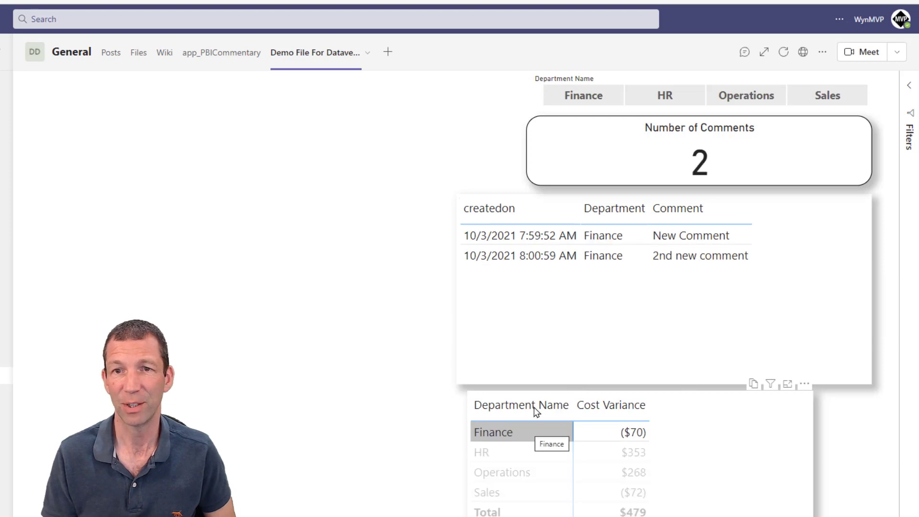
pyautogui.click(496, 432)
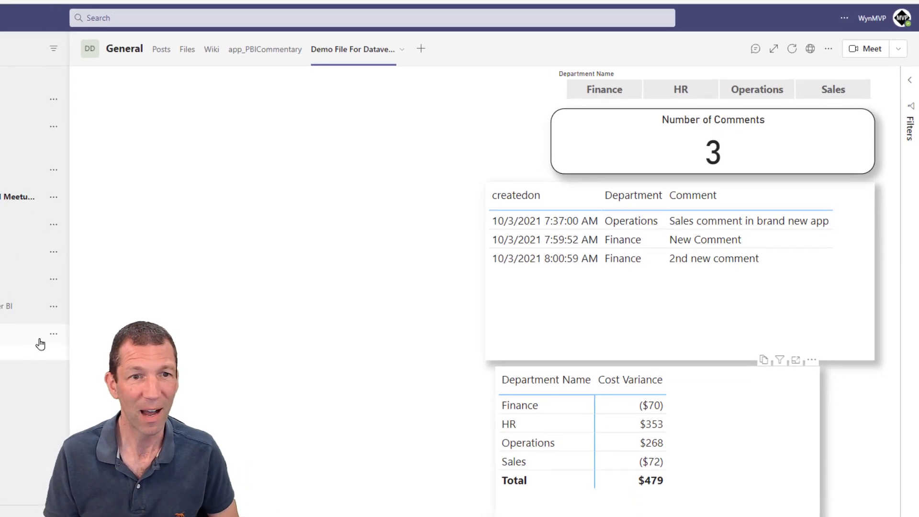
# Add the Pro User test account as a member of the Demo DV Commentary team
pyautogui.click(53, 333)
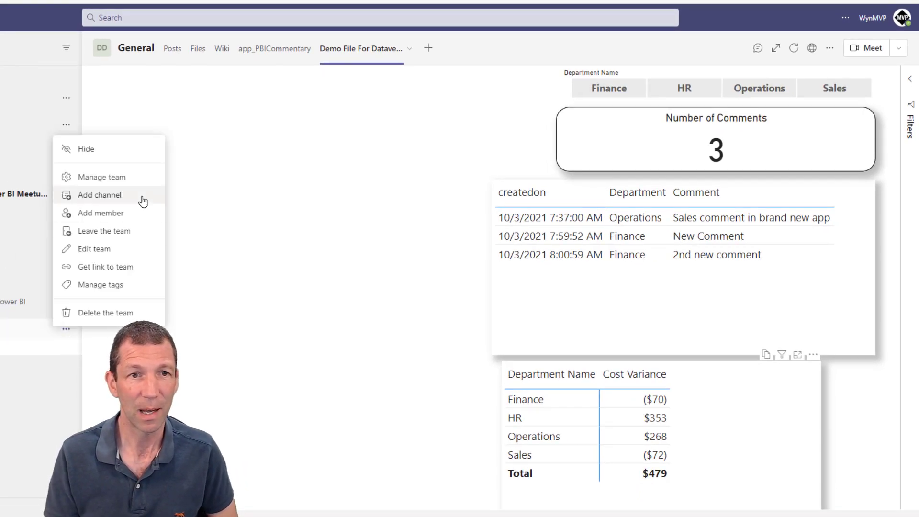
pyautogui.click(119, 212)
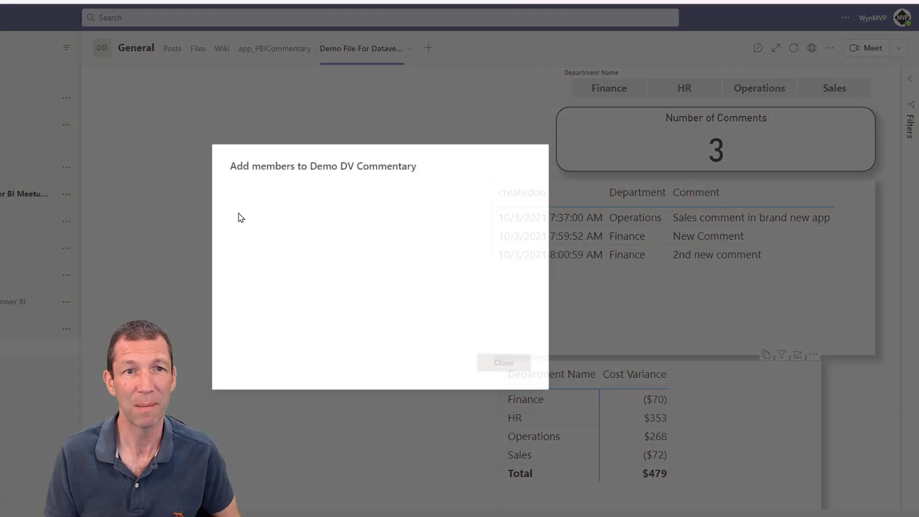
pyautogui.write('pro')
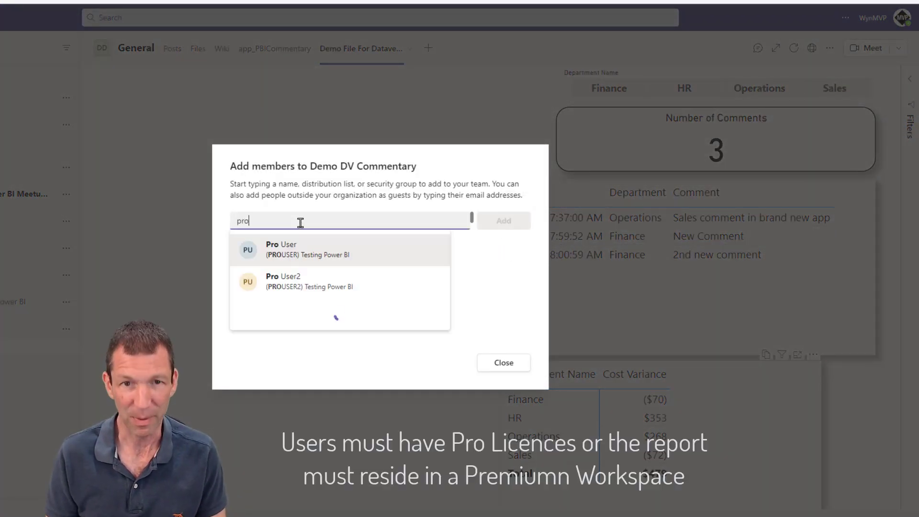
pyautogui.click(304, 252)
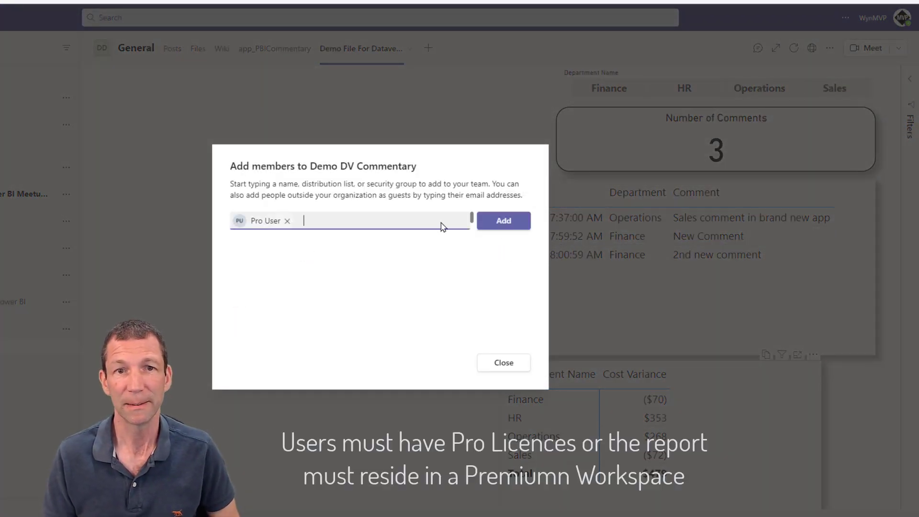
pyautogui.click(500, 222)
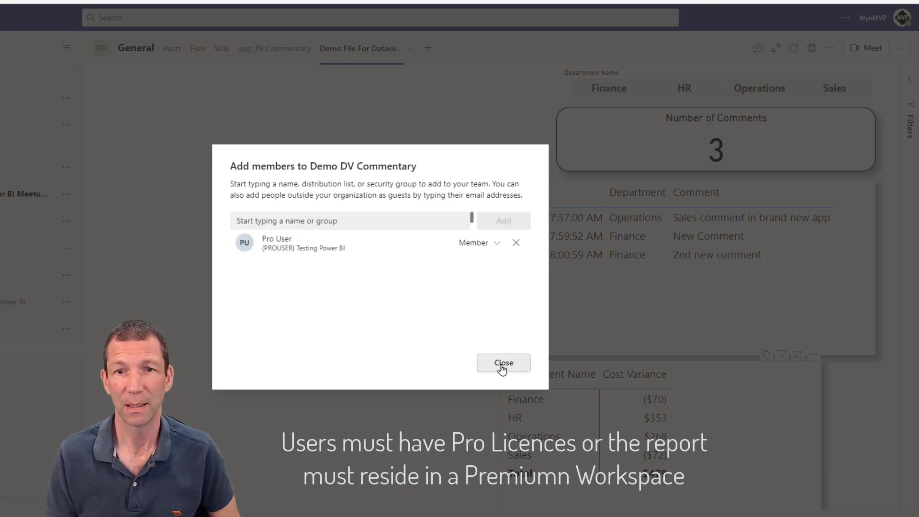
pyautogui.click(503, 364)
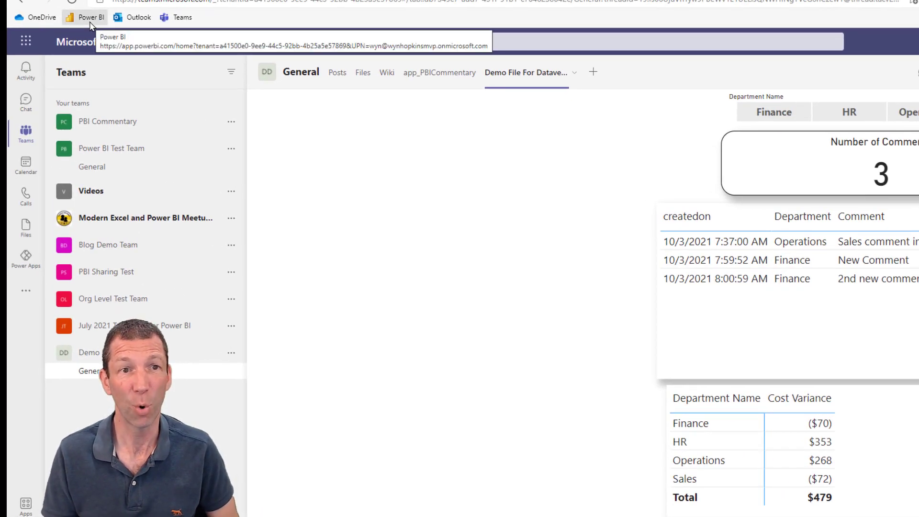
# Switch to Power BI and open the Demo File For Dataverse Commentary report from the 1 Dataverse Commentary workspace
pyautogui.click(90, 19)
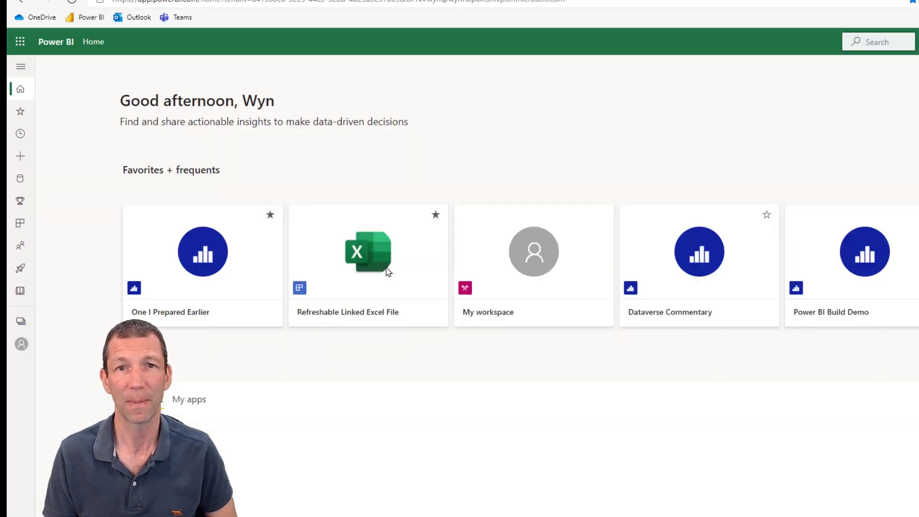
pyautogui.click(20, 321)
pyautogui.click(112, 137)
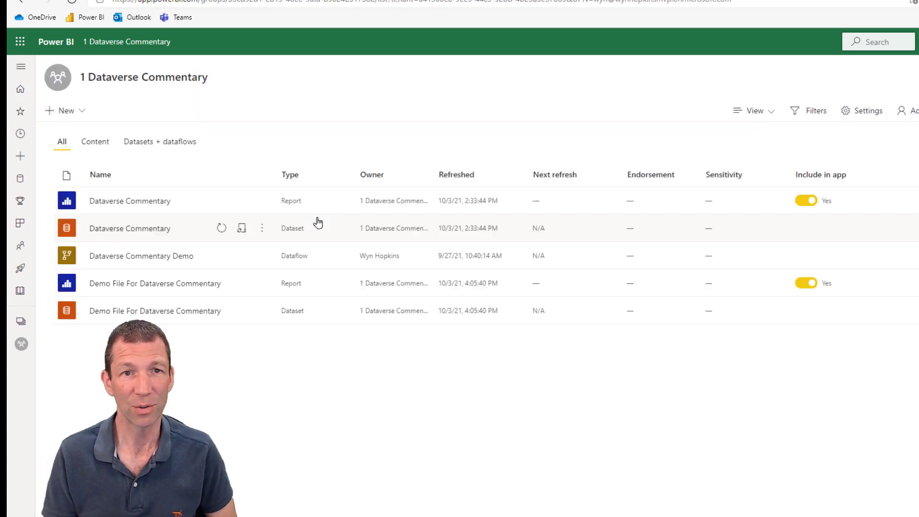
pyautogui.moveTo(230, 289)
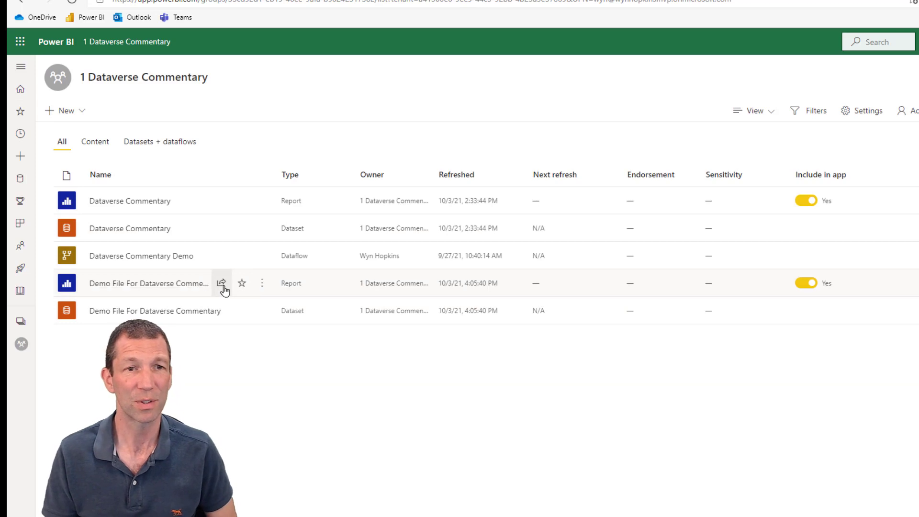
pyautogui.click(264, 286)
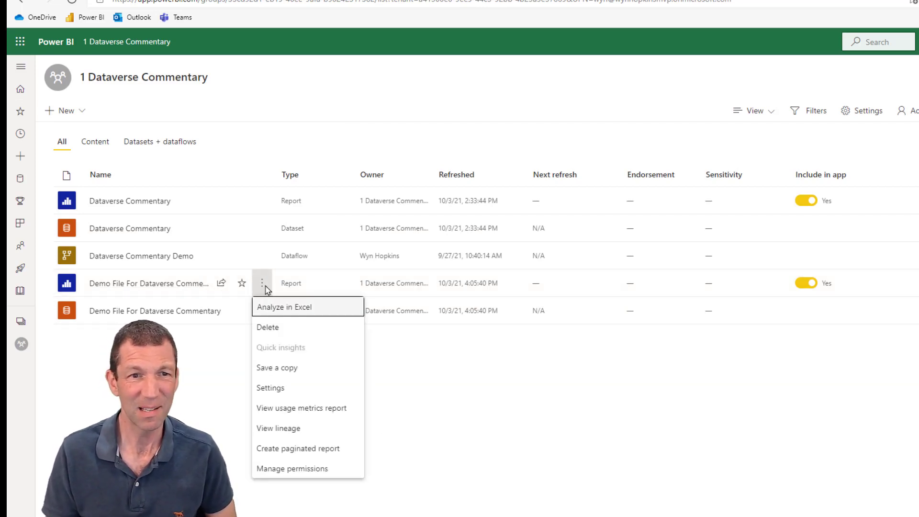
pyautogui.click(217, 360)
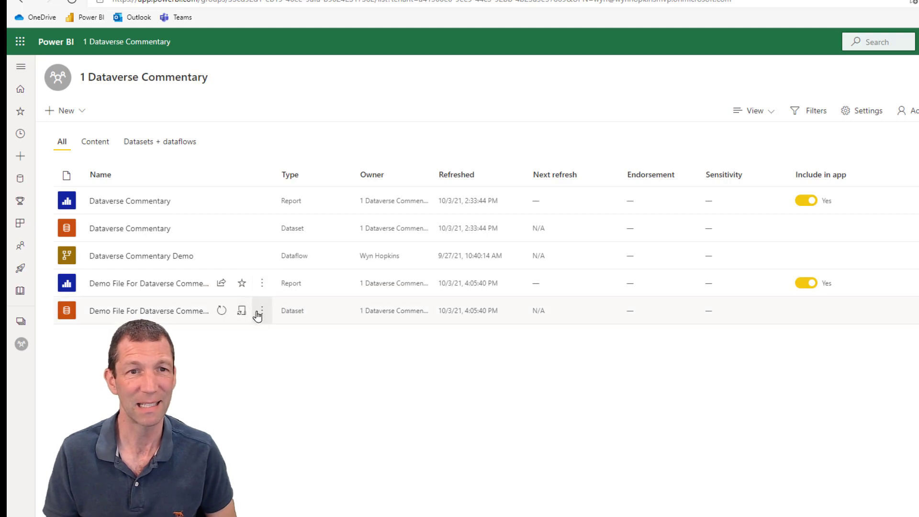
pyautogui.click(175, 289)
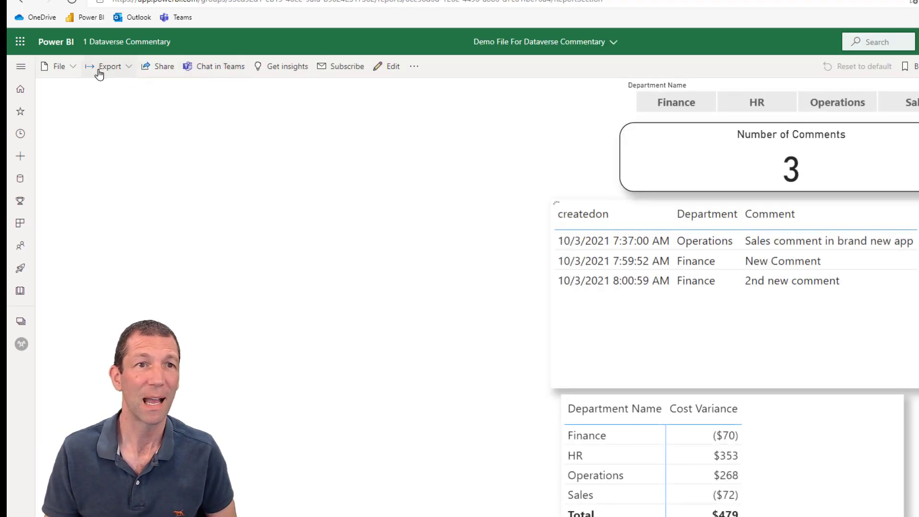
# Limit the report's sharing link to specific people, with resharing and building content disallowed
pyautogui.click(158, 68)
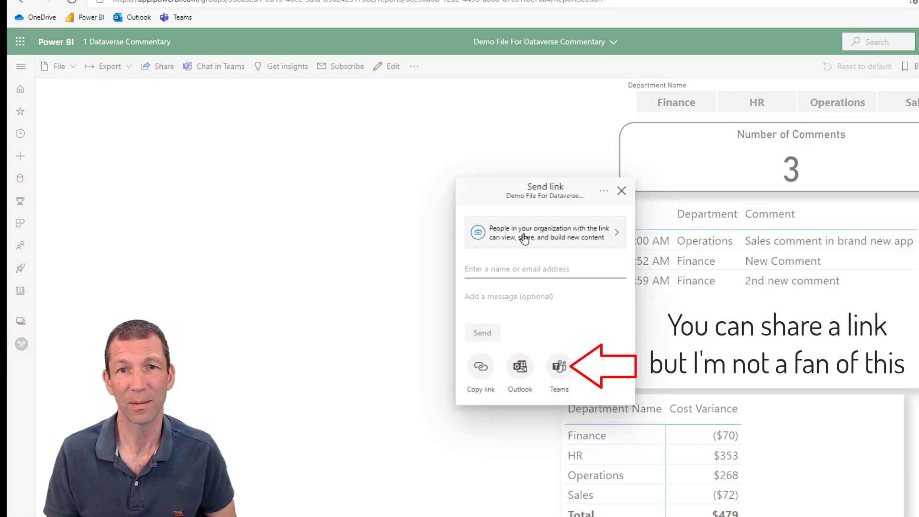
pyautogui.click(593, 239)
pyautogui.click(529, 302)
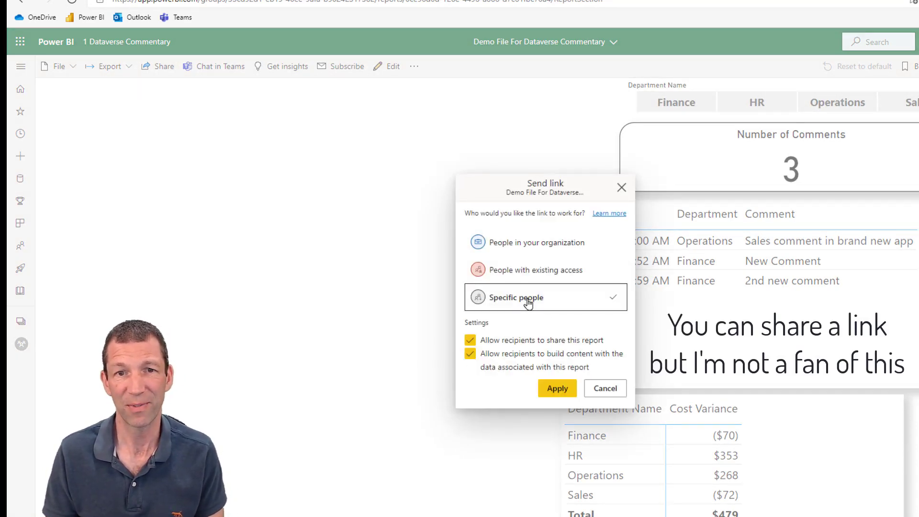
pyautogui.click(500, 341)
pyautogui.click(557, 388)
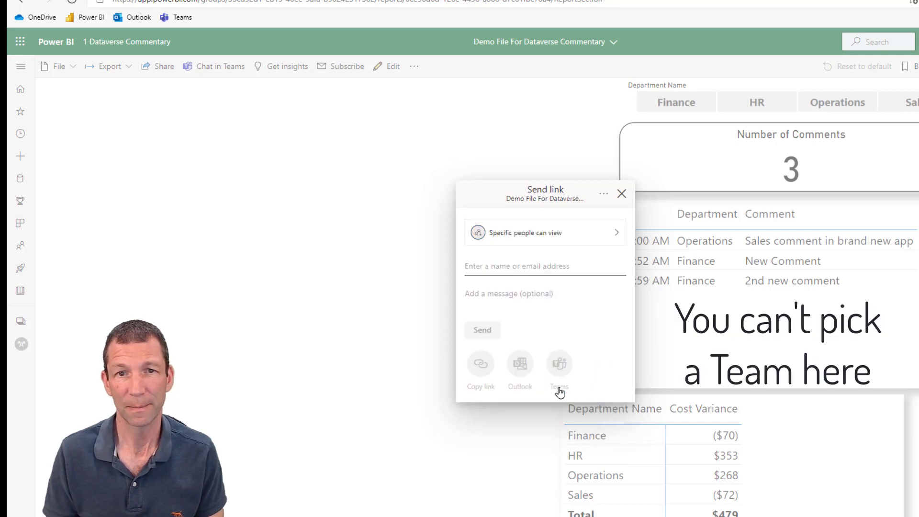
pyautogui.write('pro')
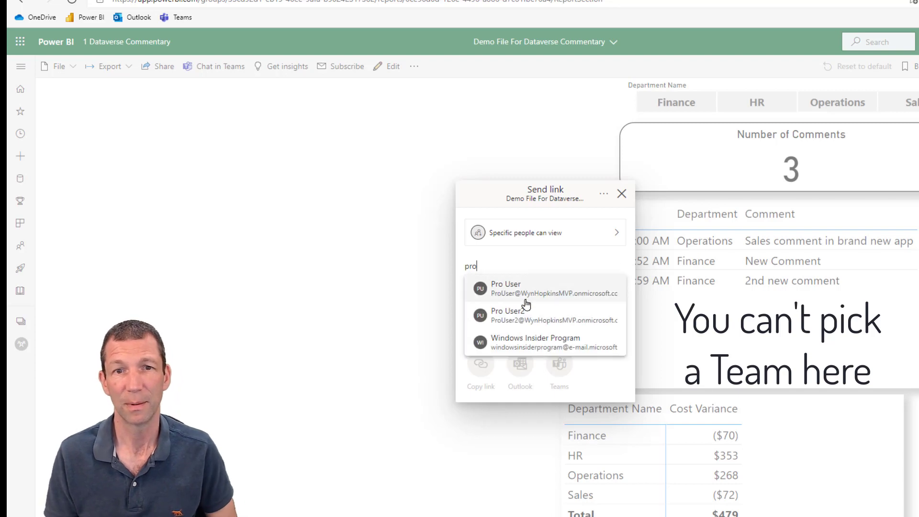
pyautogui.click(526, 300)
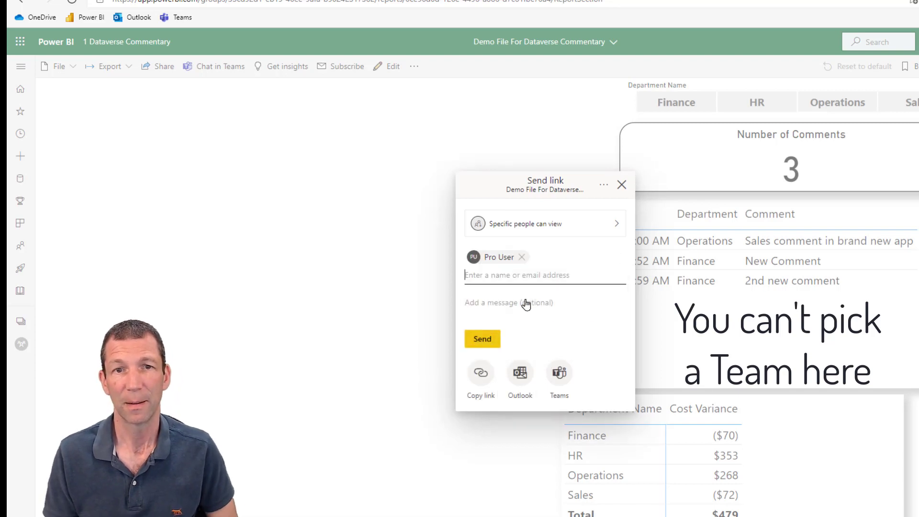
pyautogui.click(621, 185)
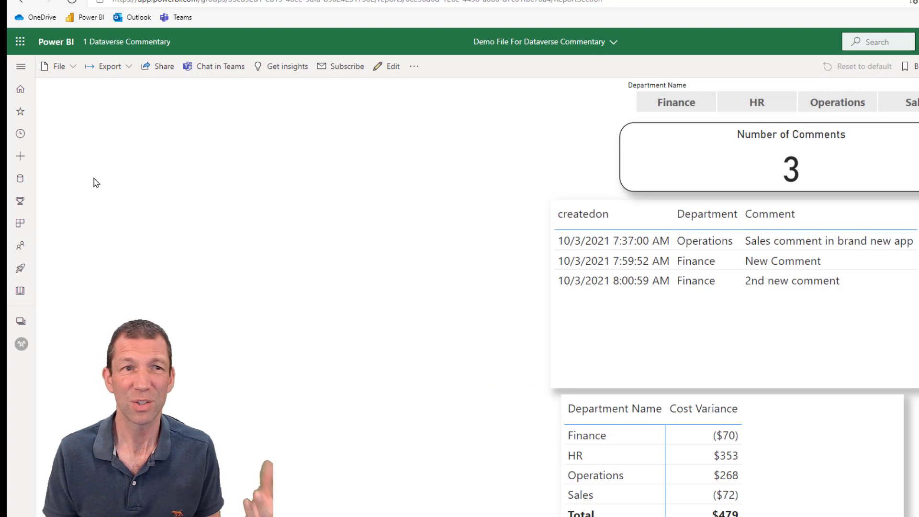
# Grant the Demo DV Commentary team Viewer access to the 1 Dataverse Commentary workspace
pyautogui.click(21, 322)
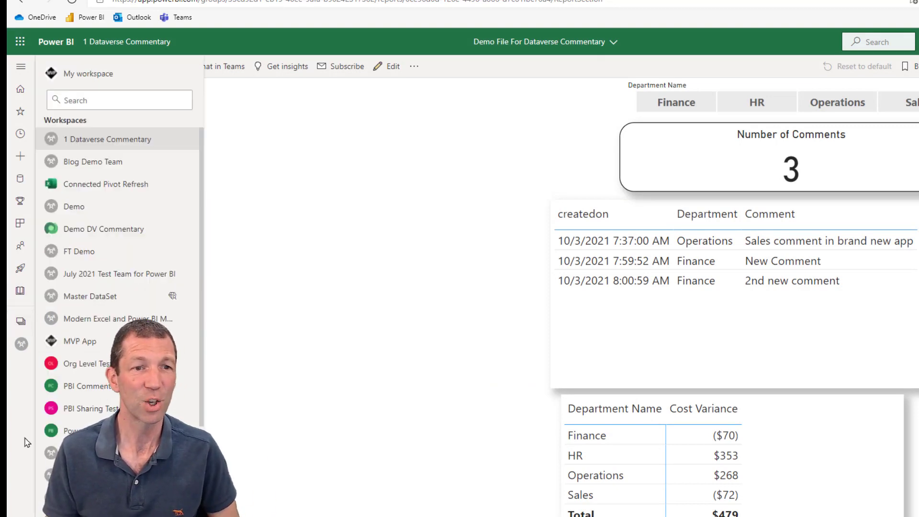
pyautogui.click(123, 139)
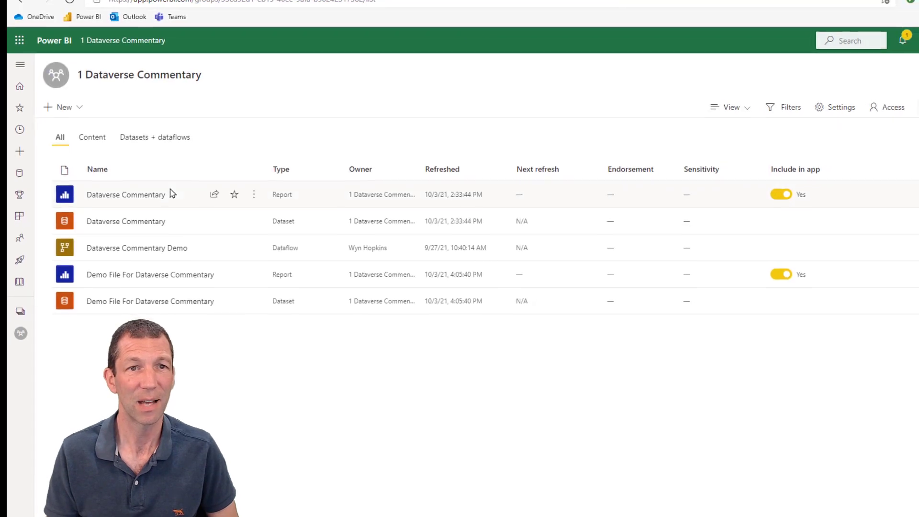
pyautogui.click(881, 114)
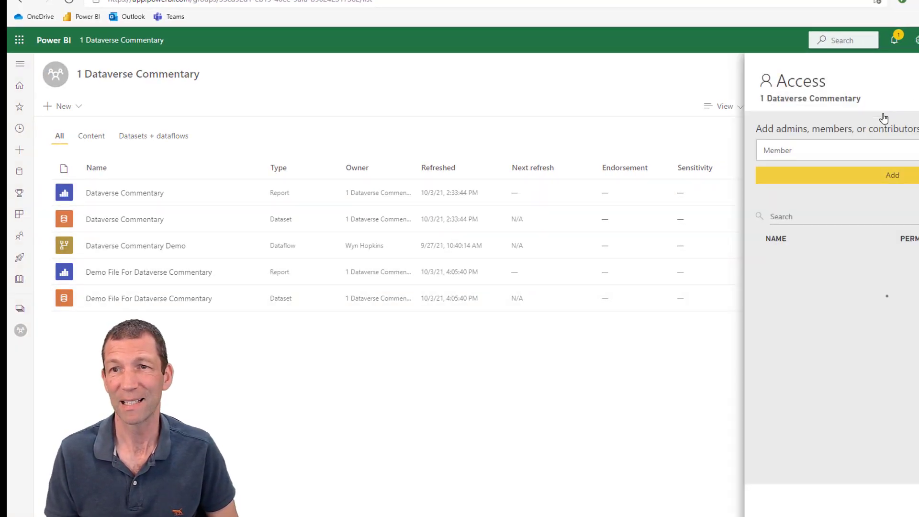
pyautogui.click(823, 178)
pyautogui.click(809, 249)
pyautogui.click(807, 148)
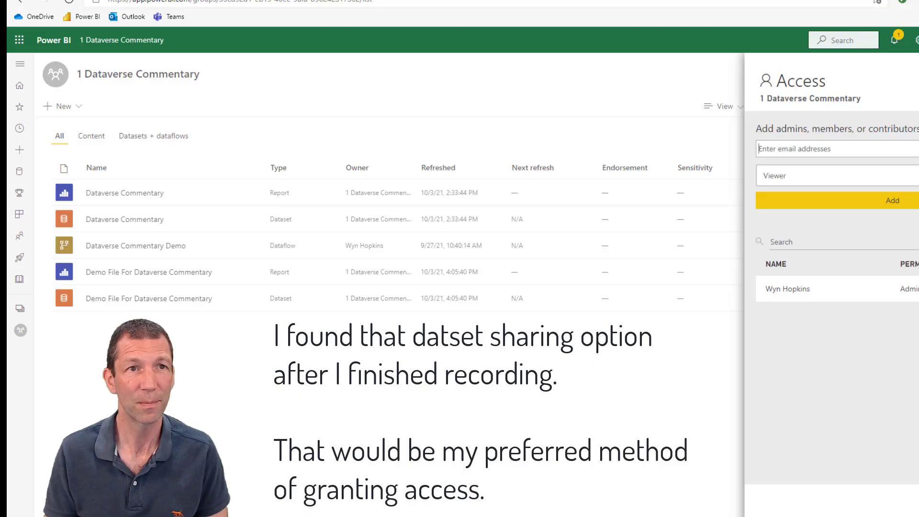
pyautogui.write('da')
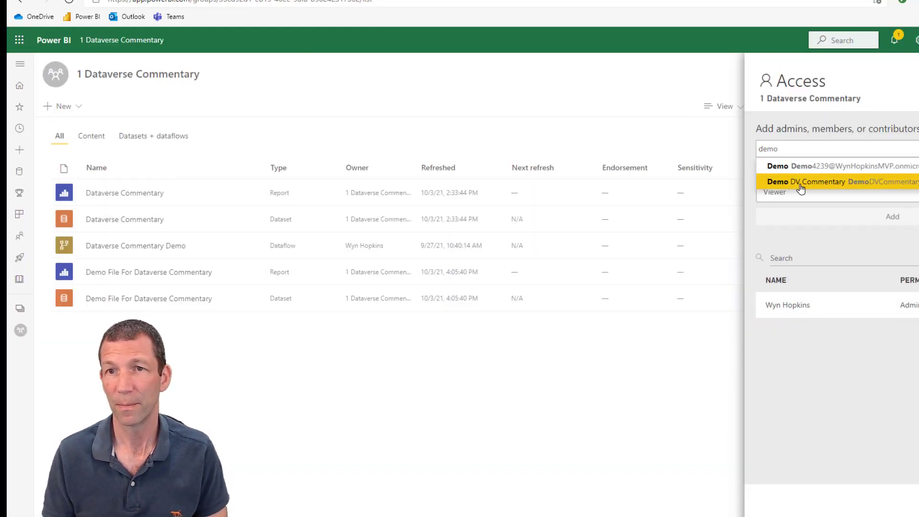
pyautogui.click(799, 183)
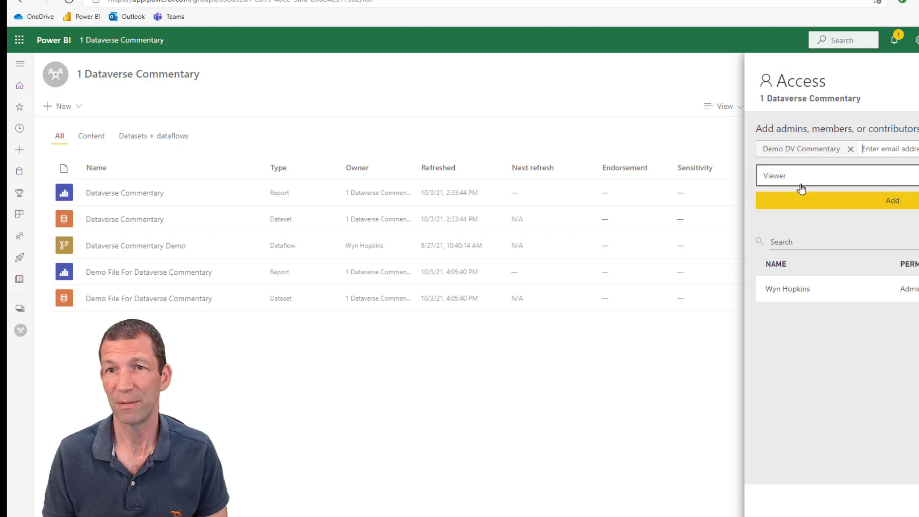
pyautogui.click(839, 200)
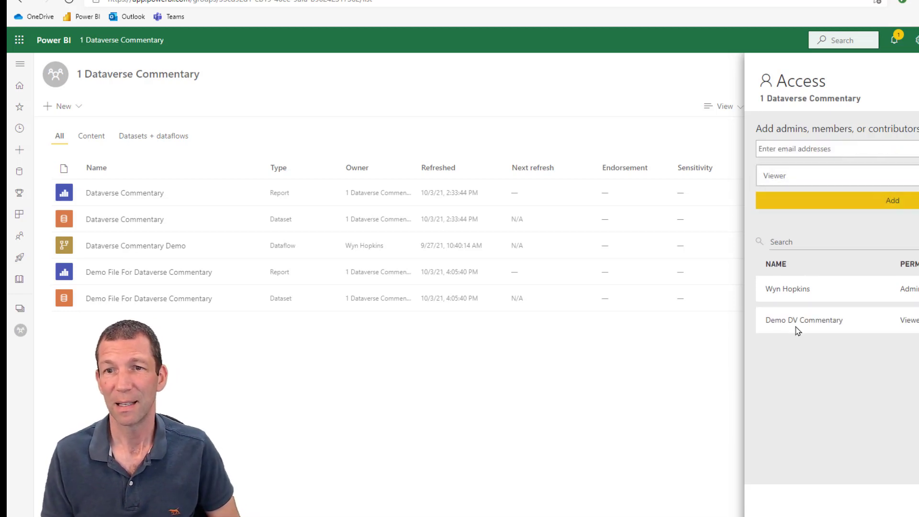
pyautogui.click(389, 381)
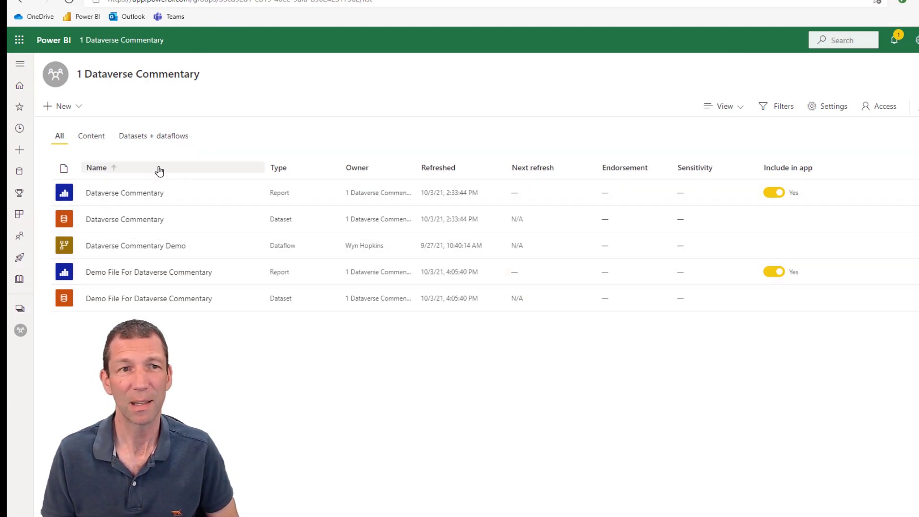
# Switch to Teams and review the Demo DV Commentary team's owners, members and guests
pyautogui.hotkey('ctrl', 'Tab')
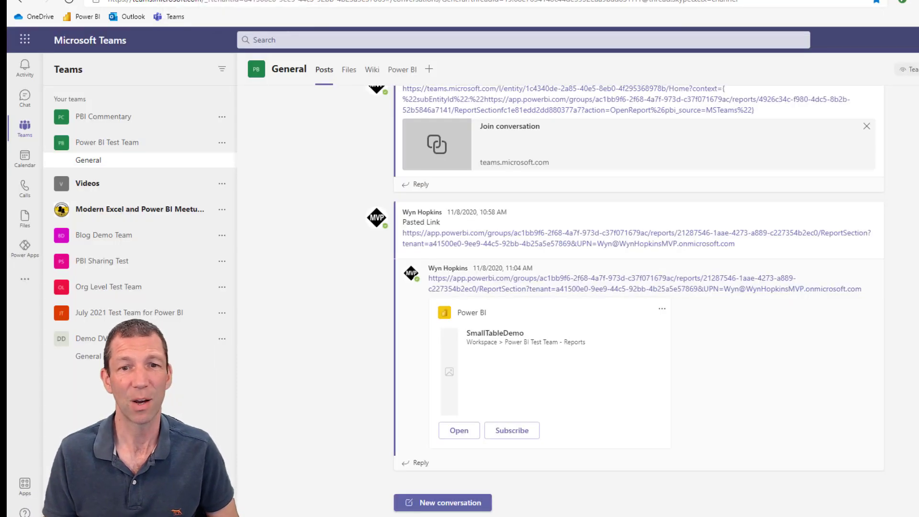
pyautogui.hotkey('ctrl', 'shift', 'Tab')
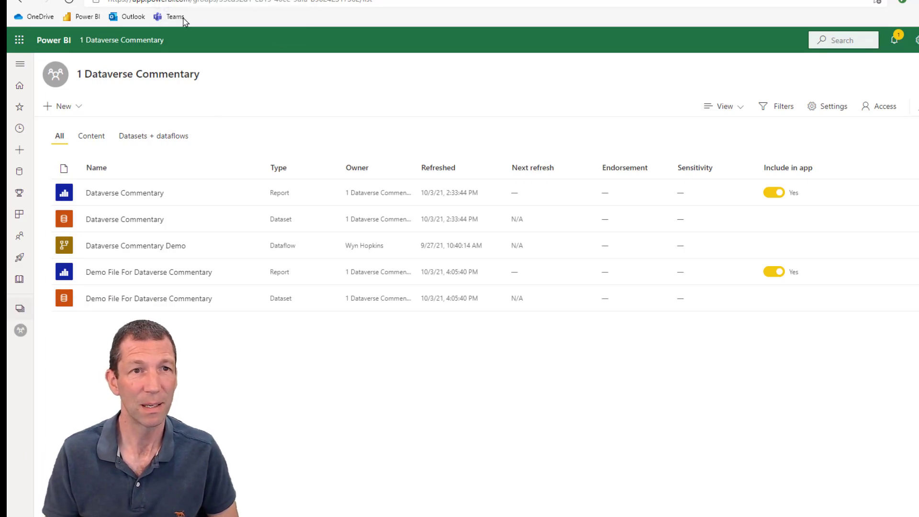
pyautogui.click(186, 0)
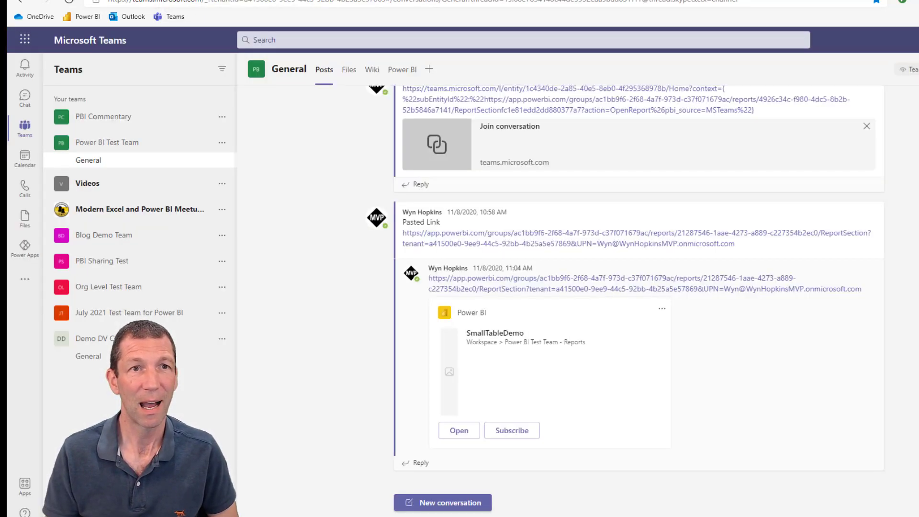
pyautogui.click(216, 342)
pyautogui.click(222, 326)
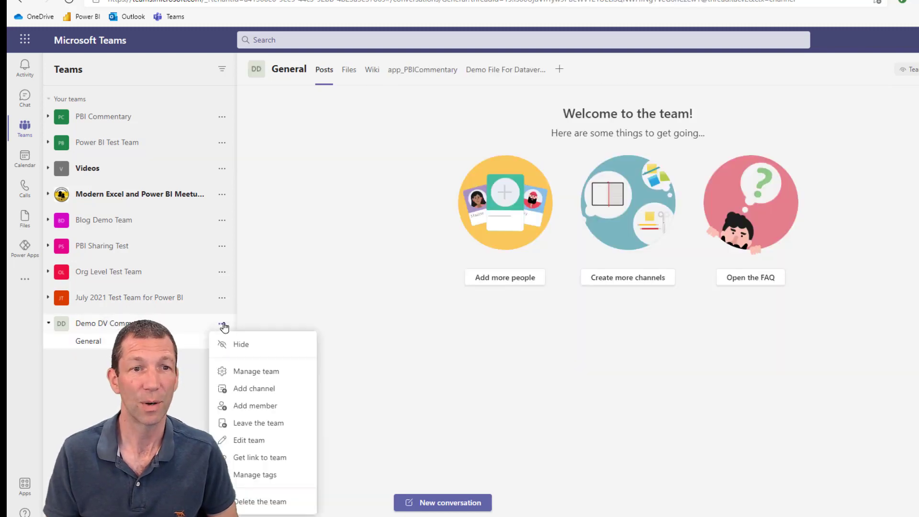
pyautogui.click(245, 373)
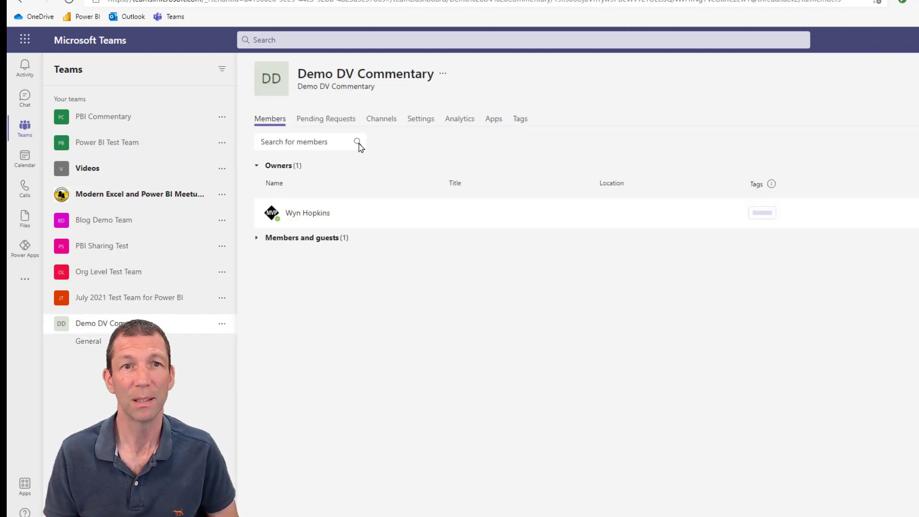
pyautogui.click(289, 238)
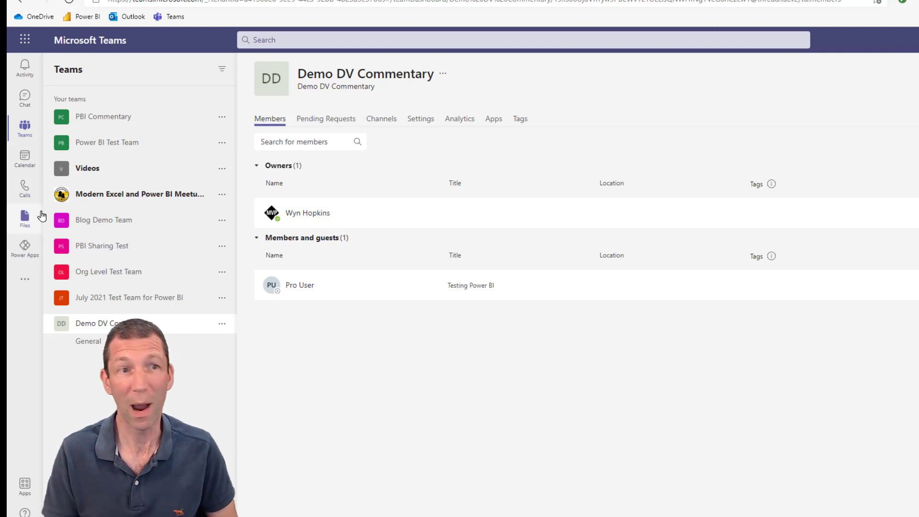
# Open the tblDVCommentary table of the Demo DV Commentary team in Power Apps
pyautogui.click(25, 247)
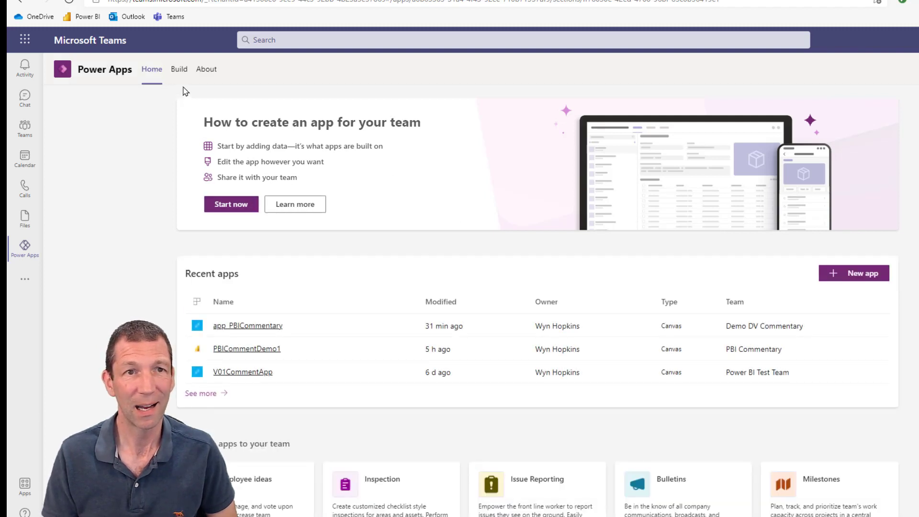
pyautogui.click(180, 70)
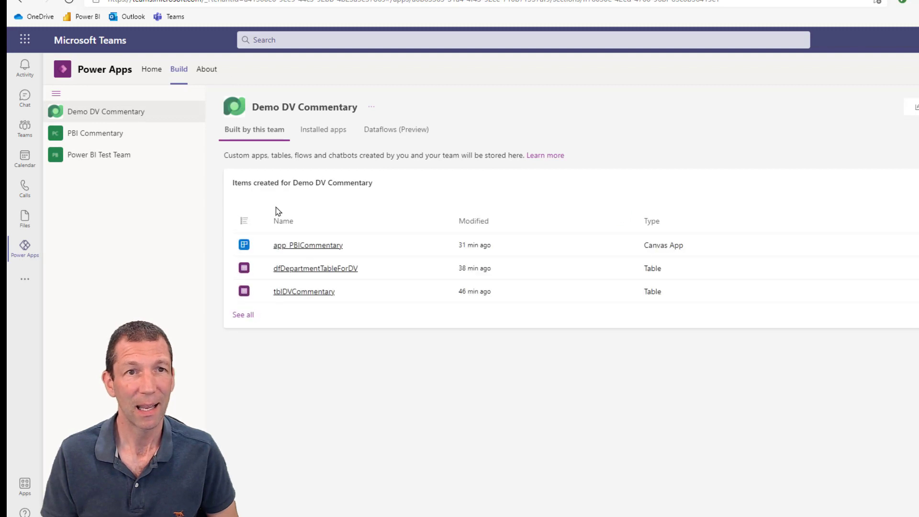
pyautogui.click(243, 315)
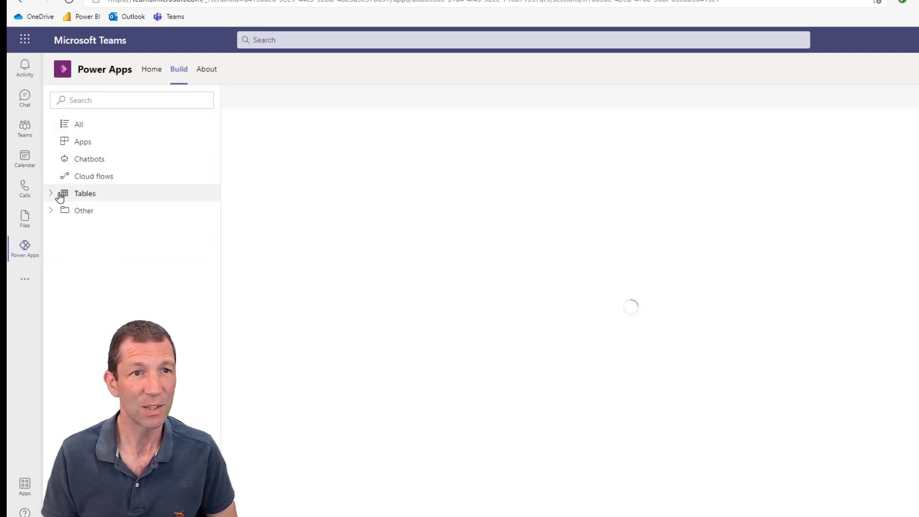
pyautogui.click(88, 198)
pyautogui.click(52, 194)
pyautogui.click(113, 229)
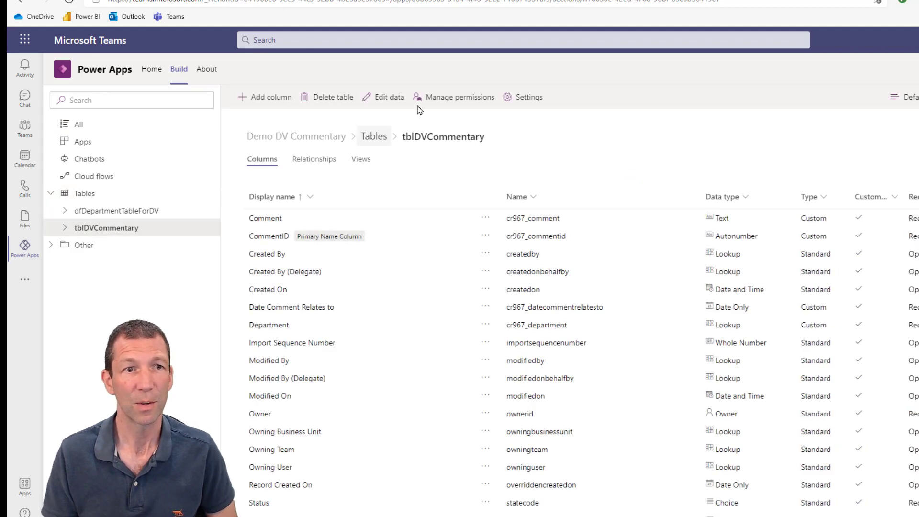
# Compare the Full access, Collaborate, Reference and Private permission levels for team members on tblDVCommentary, leaving Full access selected and closing without saving
pyautogui.click(454, 99)
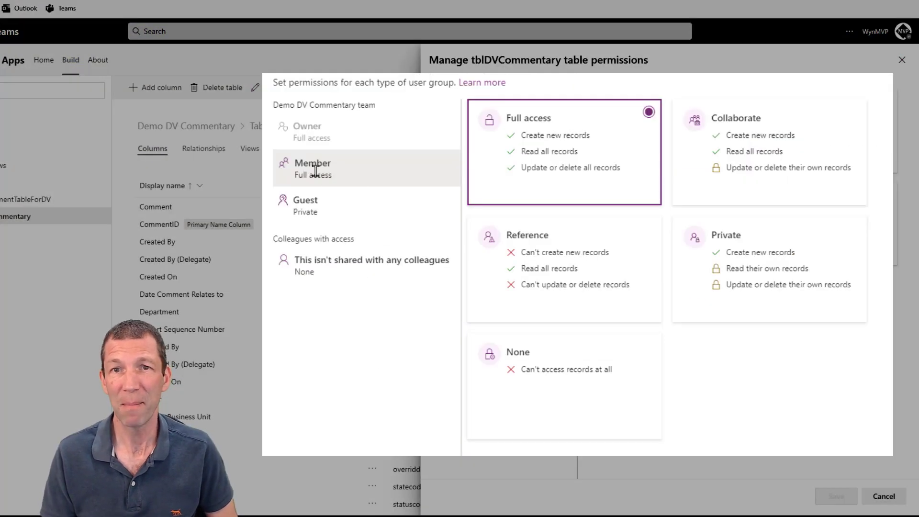
pyautogui.click(748, 148)
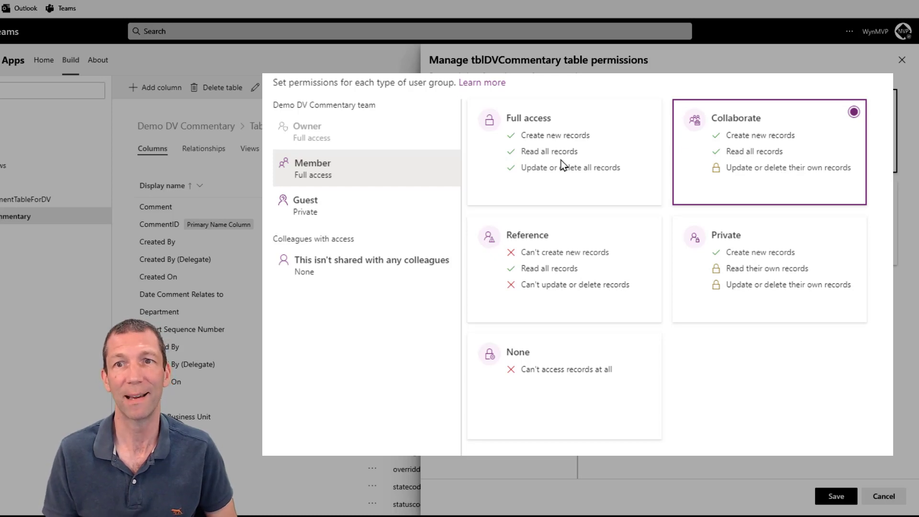
pyautogui.click(559, 269)
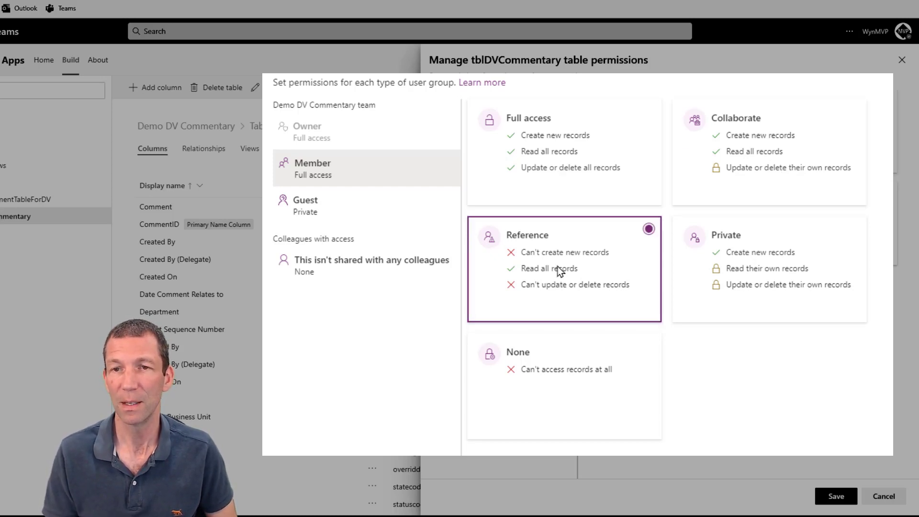
pyautogui.click(728, 274)
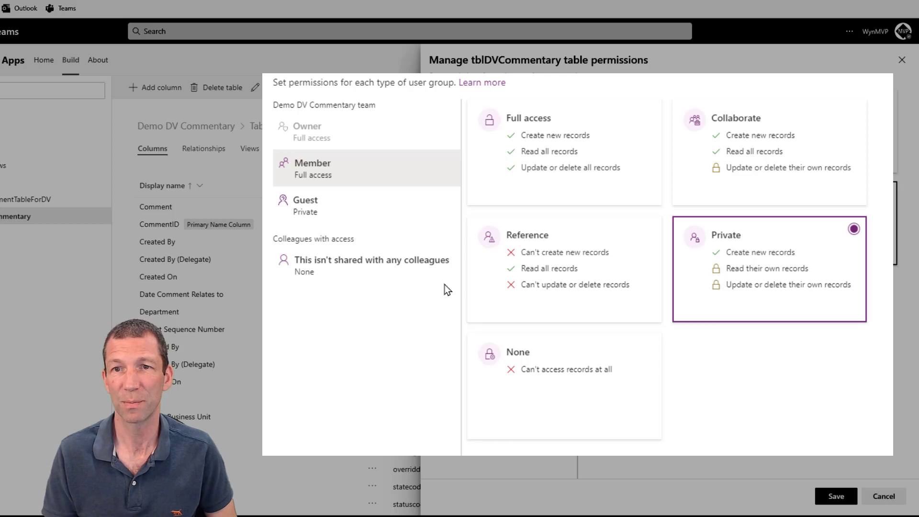
pyautogui.click(521, 302)
pyautogui.click(548, 148)
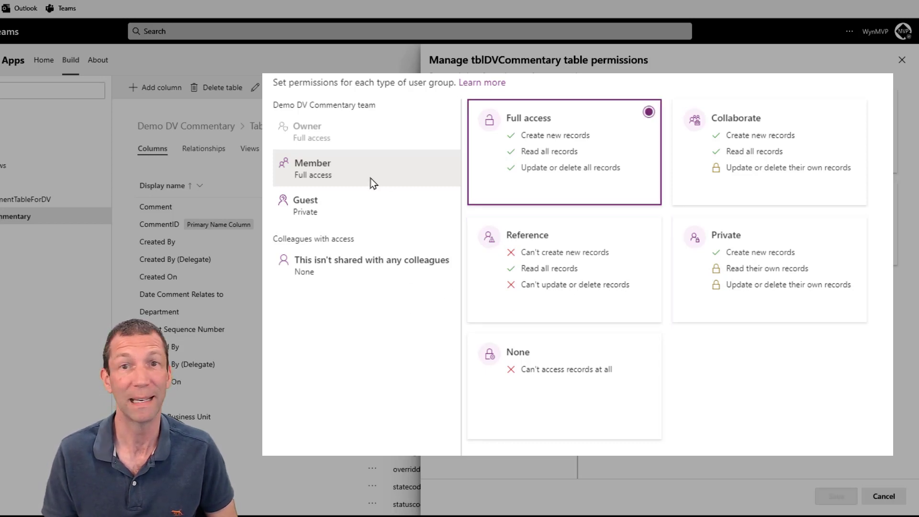
pyautogui.click(719, 148)
pyautogui.click(568, 157)
pyautogui.click(721, 162)
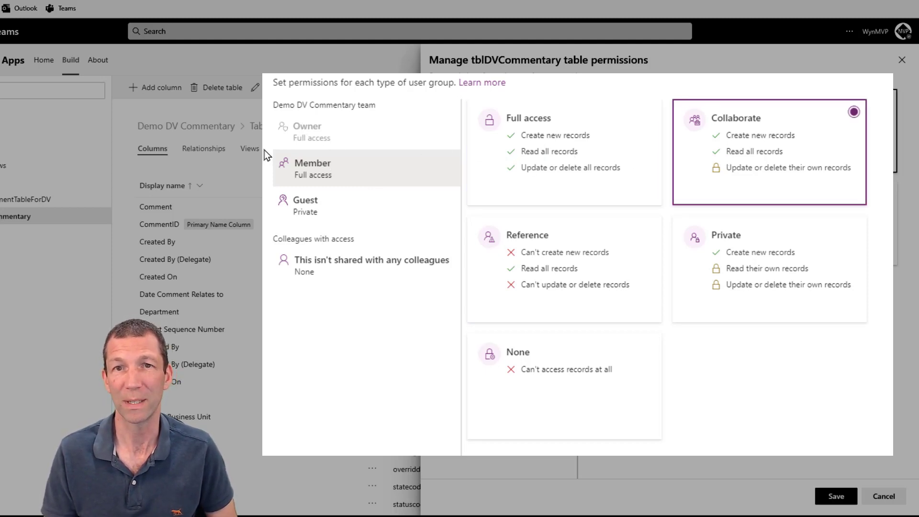
pyautogui.click(547, 172)
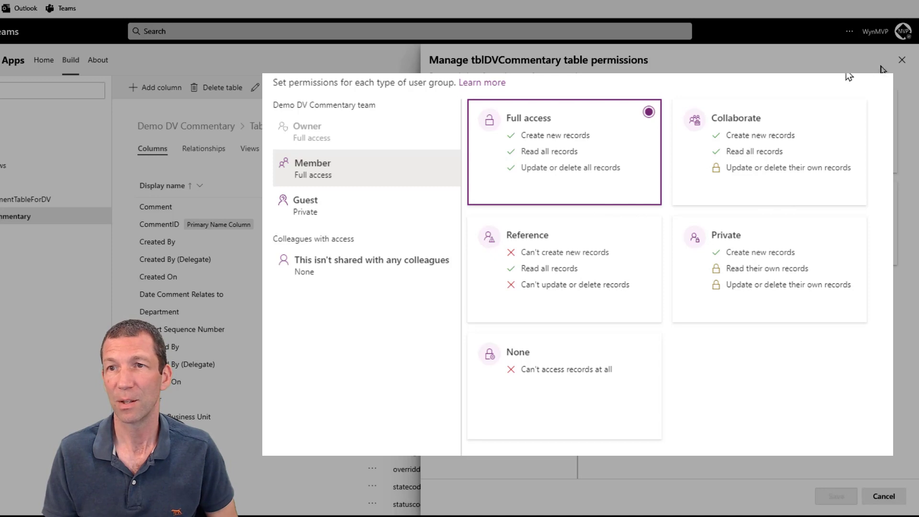
pyautogui.click(901, 59)
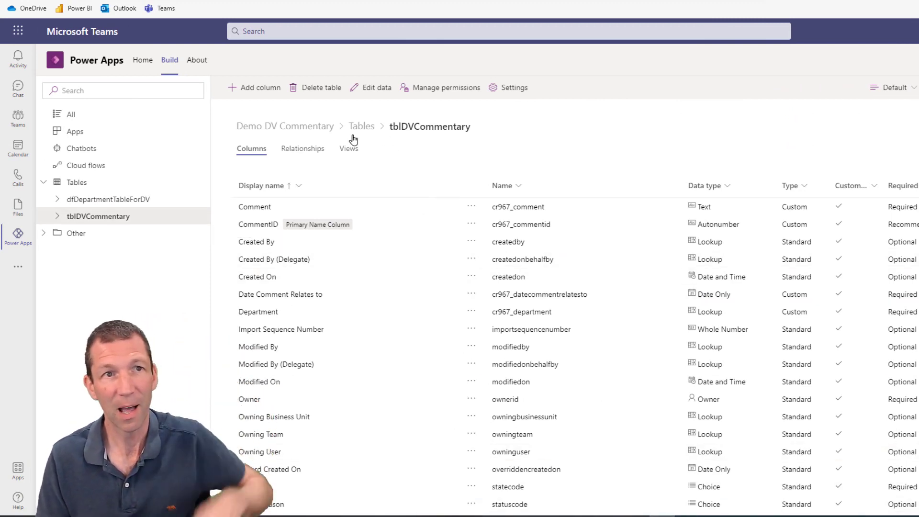
# Check the report and app_PBICommentary tabs of Demo DV Commentary's General channel in the test member's Teams window before returning to Power BI
pyautogui.moveTo(459, 516); pyautogui.dragTo(414, 118)
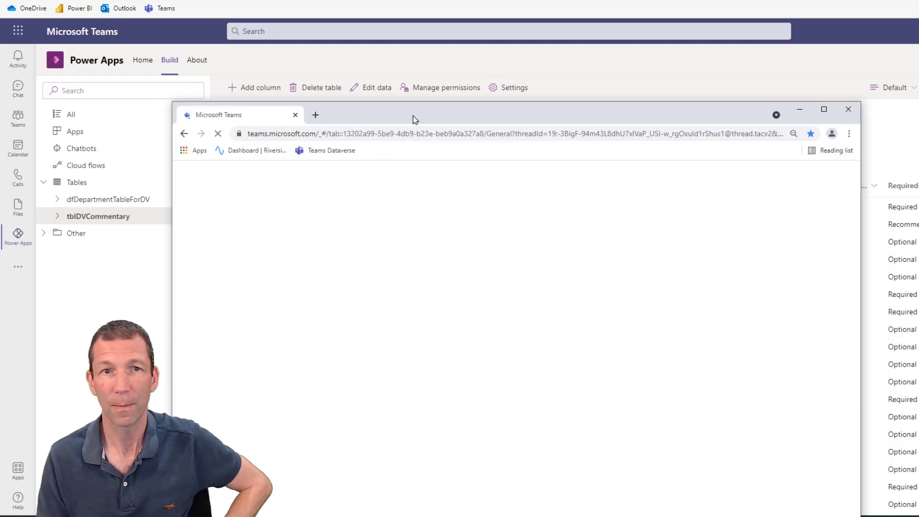
pyautogui.click(822, 110)
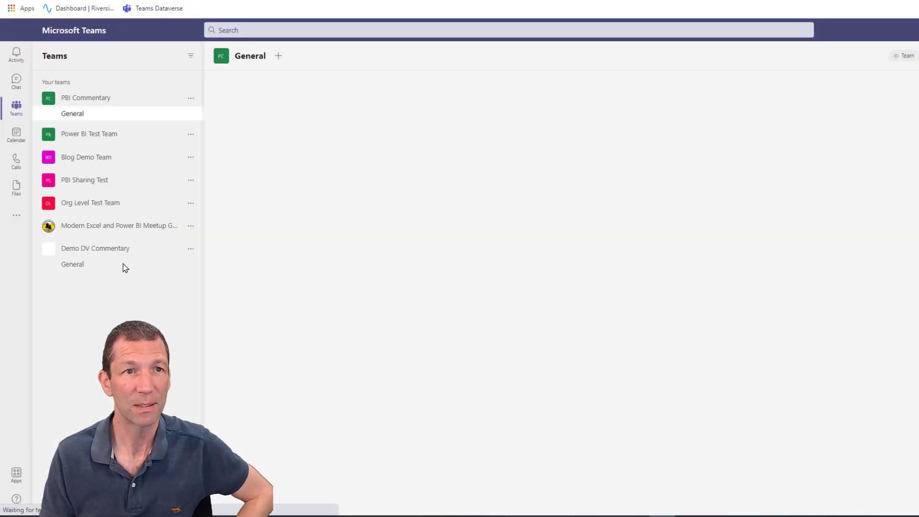
pyautogui.click(79, 263)
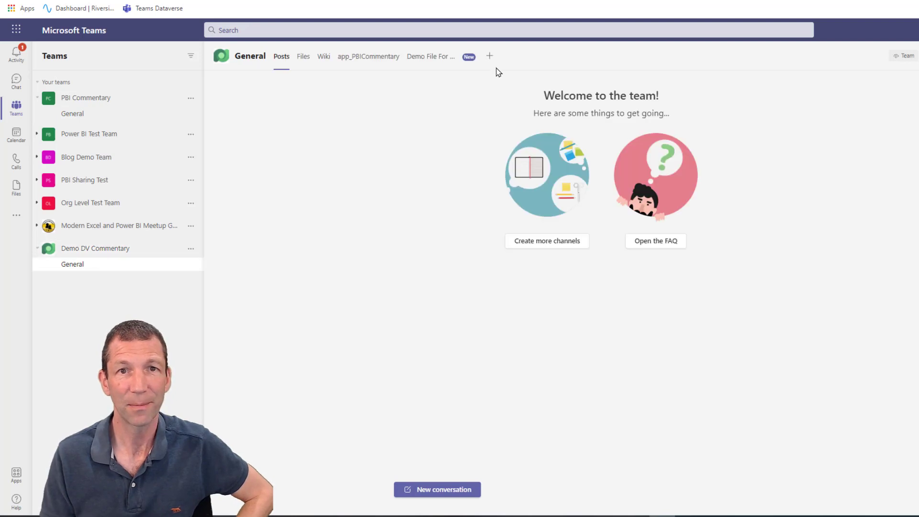
pyautogui.click(426, 63)
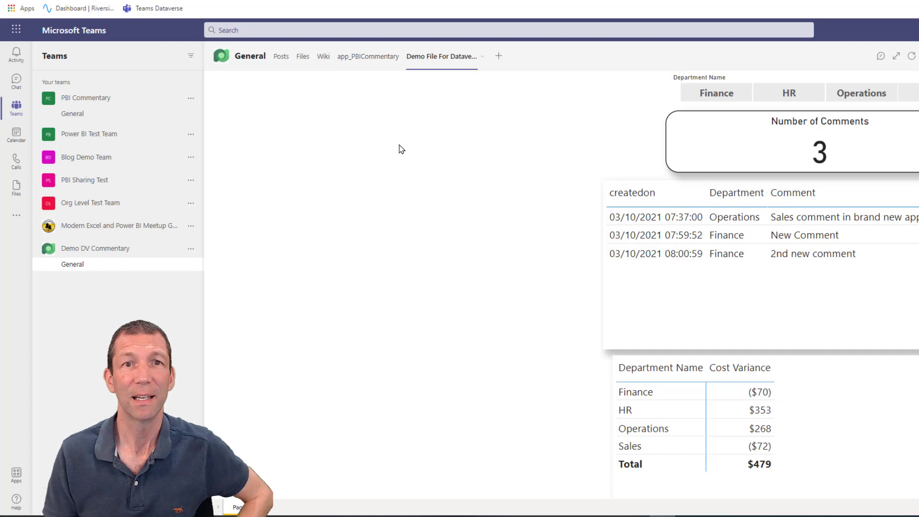
pyautogui.click(356, 62)
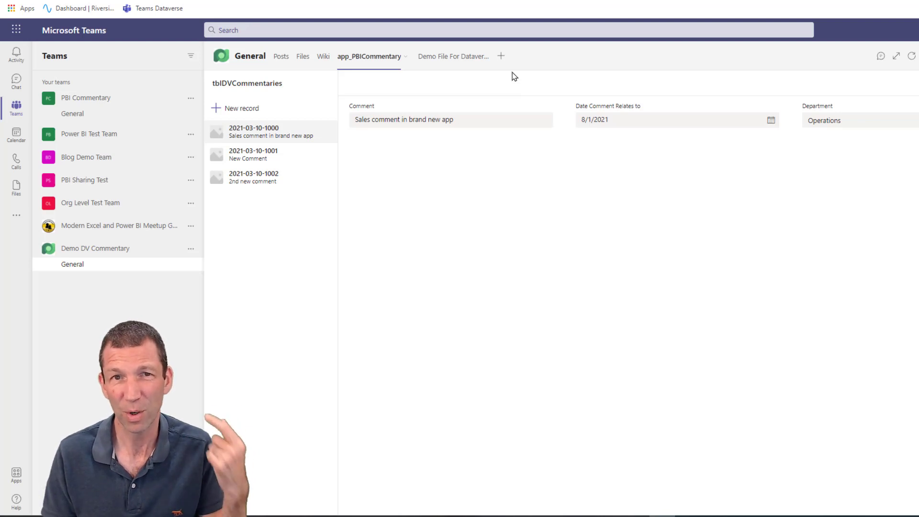
pyautogui.moveTo(508, 0); pyautogui.dragTo(703, 36)
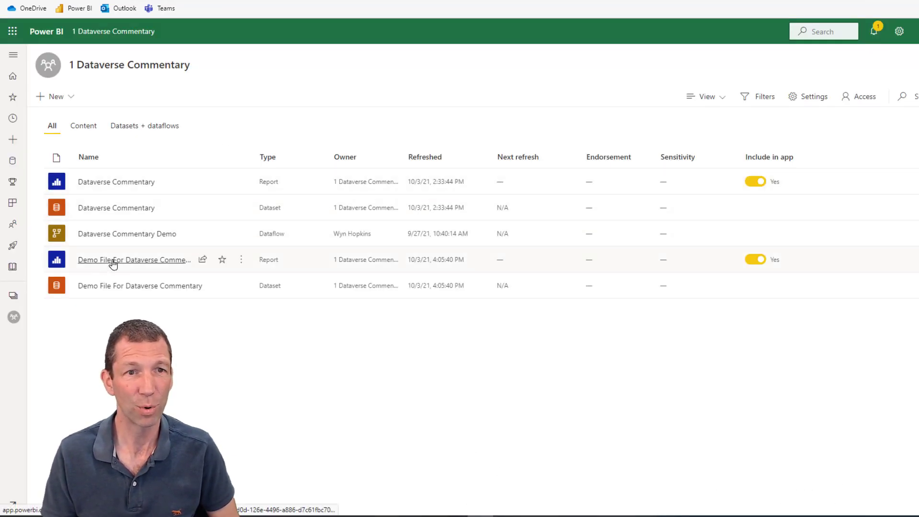
# Open the Demo File For Dataverse Commentary report and arrange its window beneath the test member's Teams window so both are visible
pyautogui.click(104, 261)
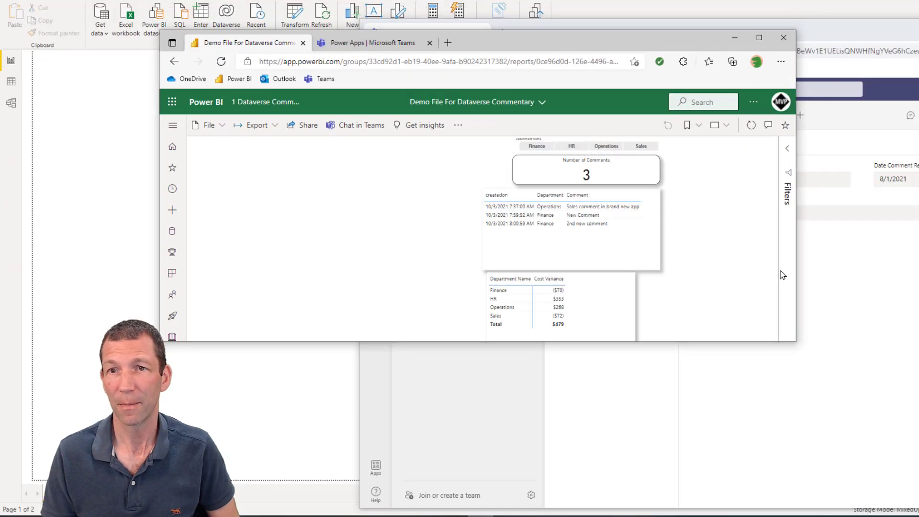
pyautogui.moveTo(797, 343); pyautogui.dragTo(796, 343)
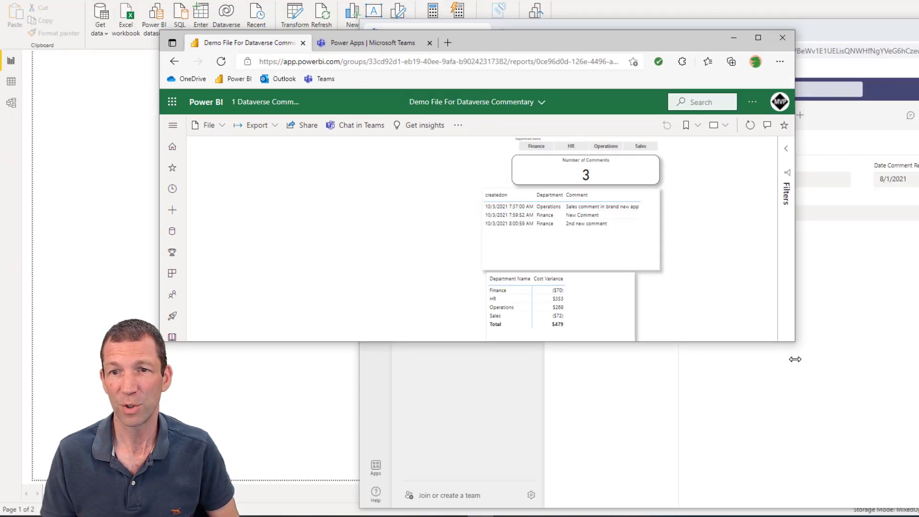
pyautogui.moveTo(500, 48); pyautogui.dragTo(373, 41)
pyautogui.moveTo(580, 337); pyautogui.dragTo(570, 457)
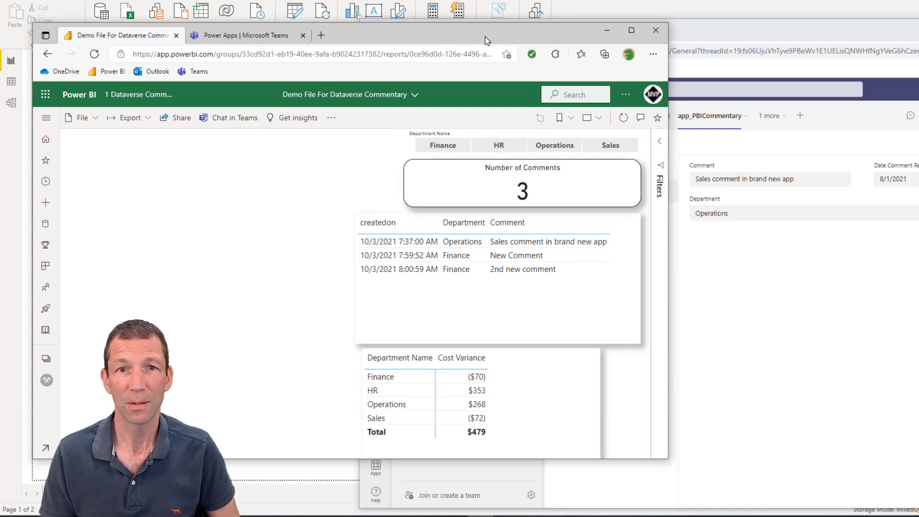
pyautogui.moveTo(354, 31); pyautogui.dragTo(422, 239)
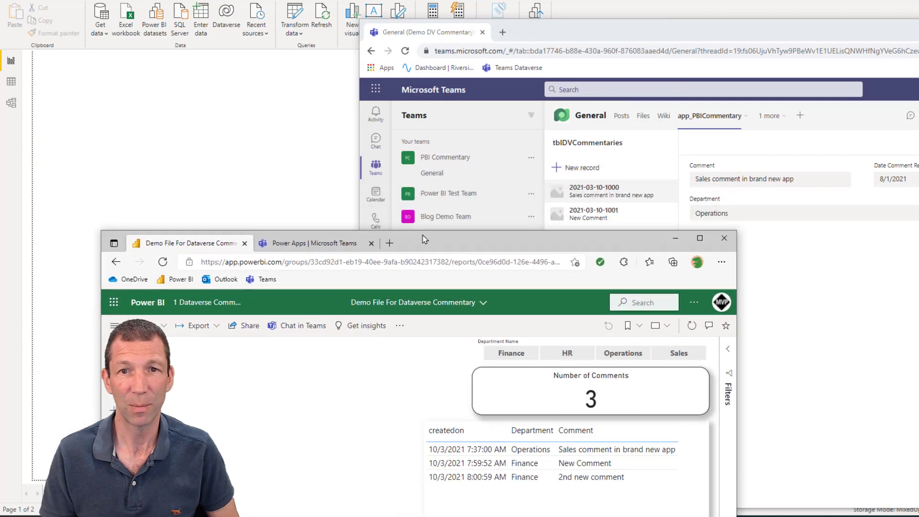
pyautogui.moveTo(615, 35); pyautogui.dragTo(354, 8)
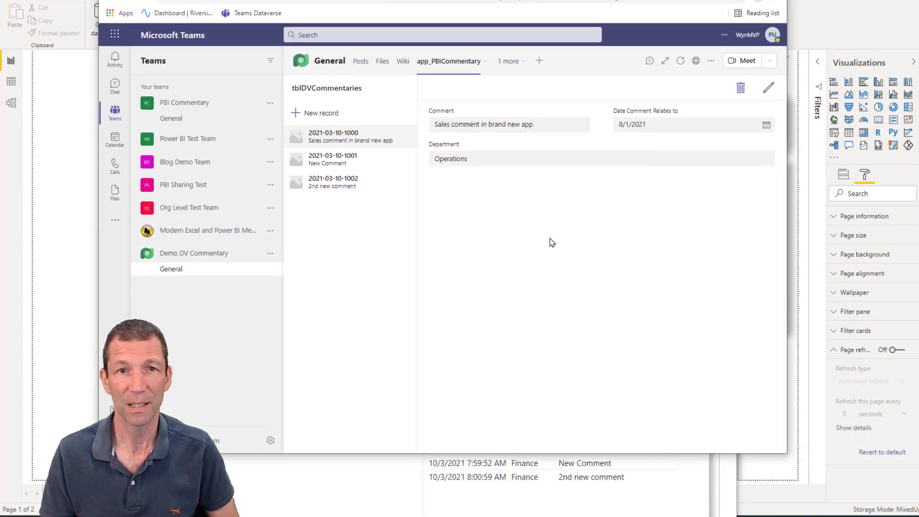
pyautogui.moveTo(740, 453); pyautogui.dragTo(739, 243)
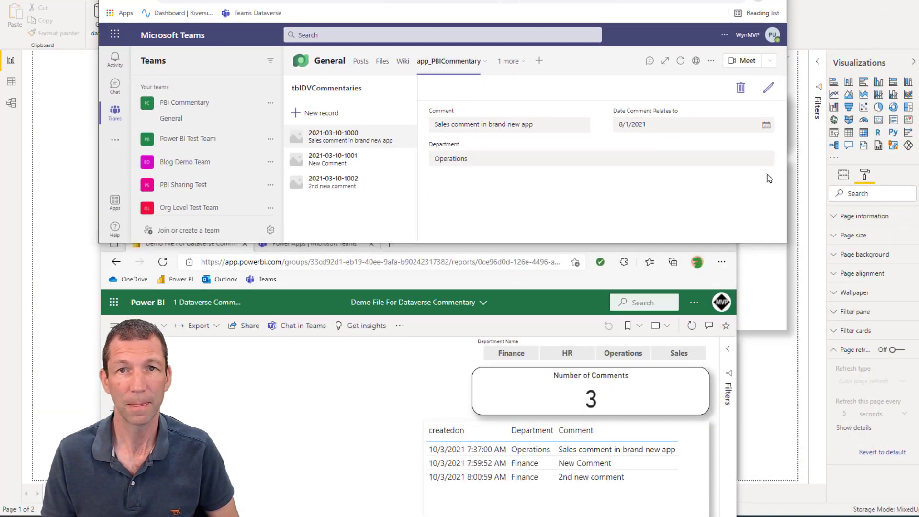
pyautogui.moveTo(788, 155); pyautogui.dragTo(834, 157)
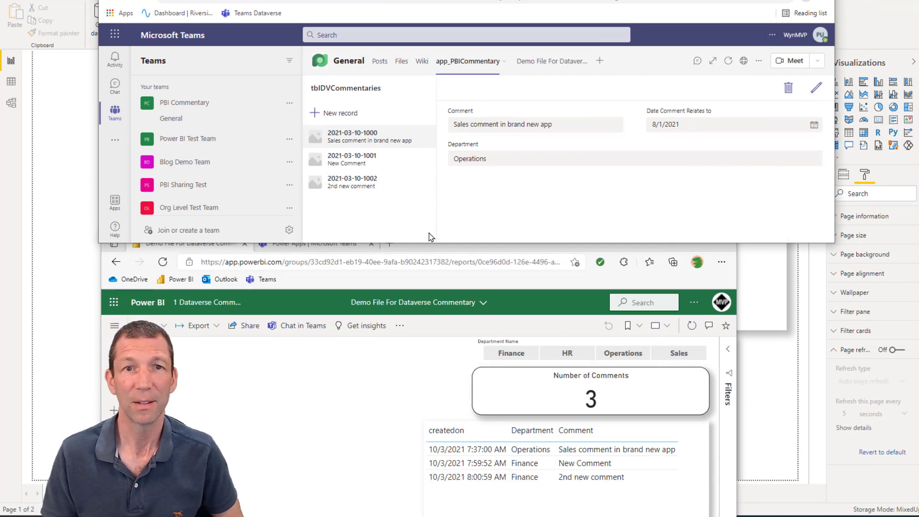
# Add a tblDVCommentaries record in app_PBICommentary with comment "By Pro User", date 3/31/2021 and department HR, and save it
pyautogui.click(341, 113)
pyautogui.click(555, 126)
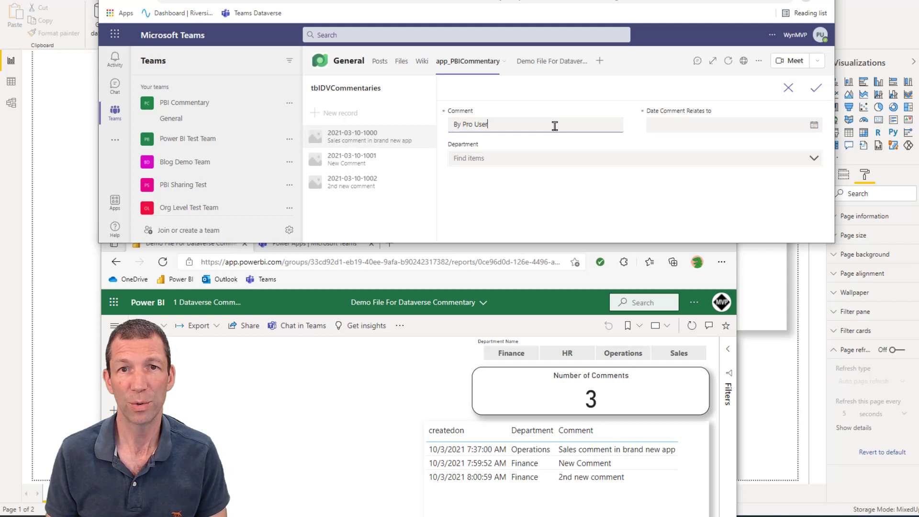
pyautogui.click(808, 126)
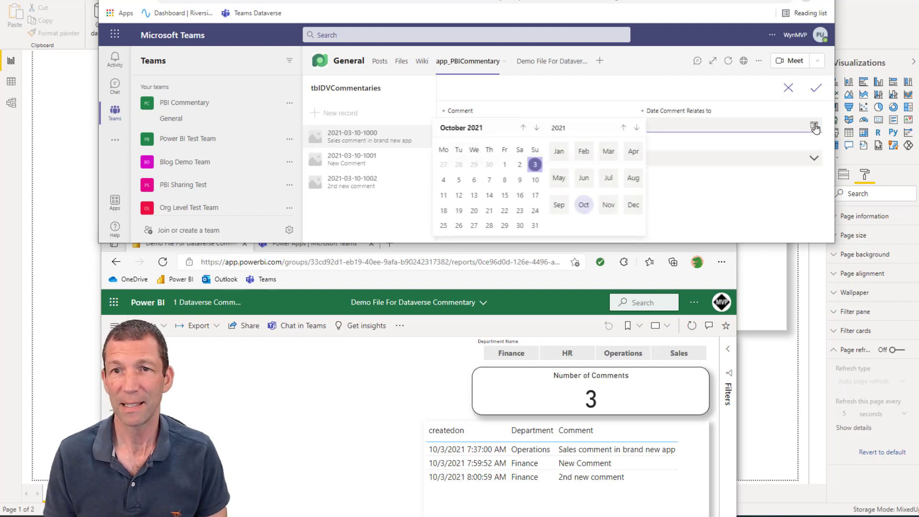
pyautogui.click(607, 152)
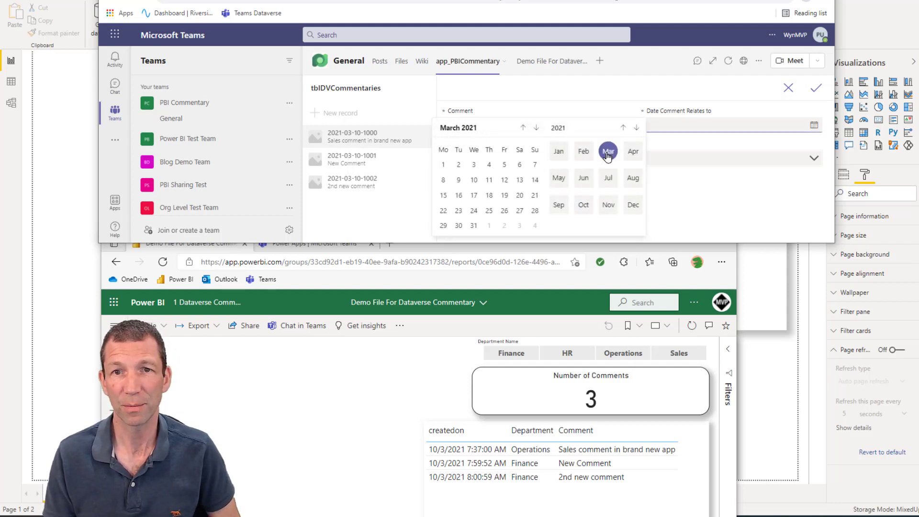
pyautogui.click(474, 227)
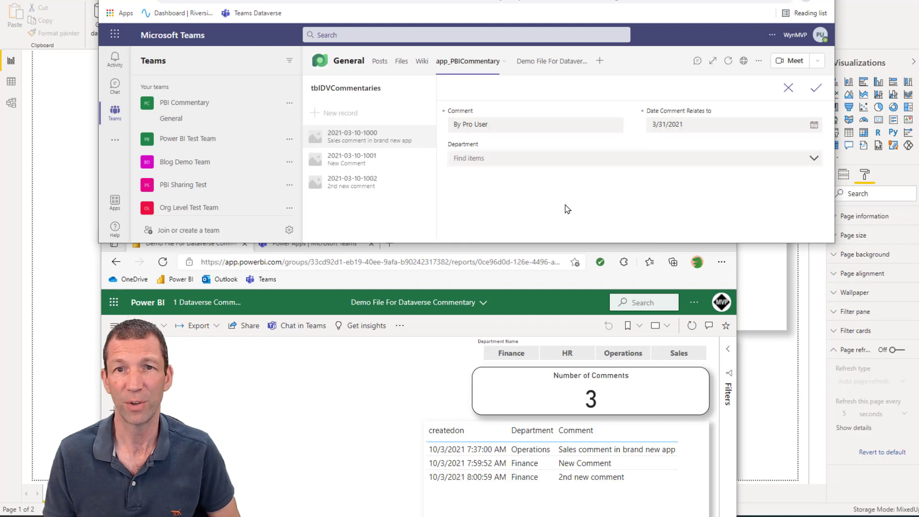
pyautogui.click(687, 159)
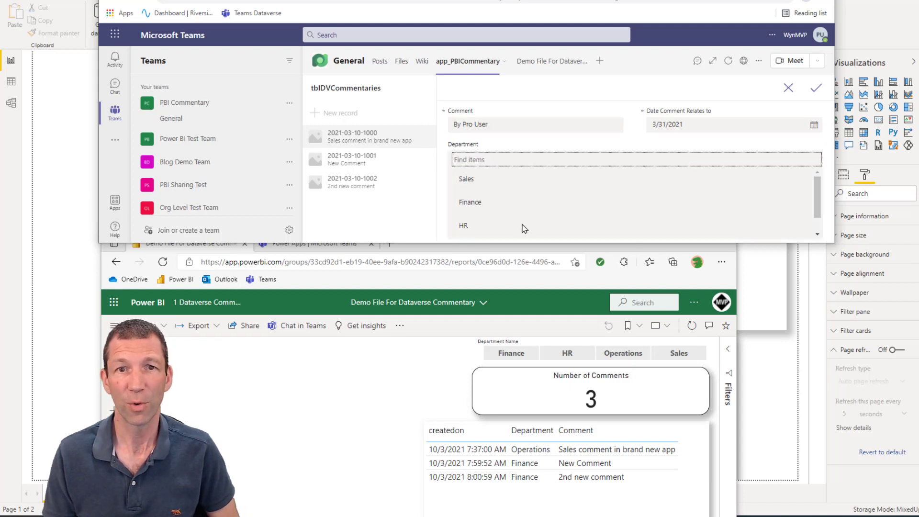
pyautogui.click(502, 228)
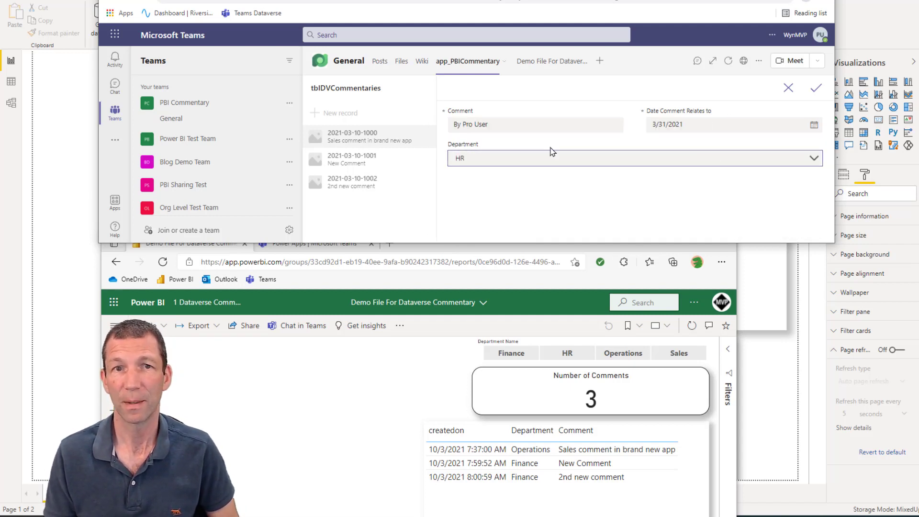
pyautogui.click(815, 89)
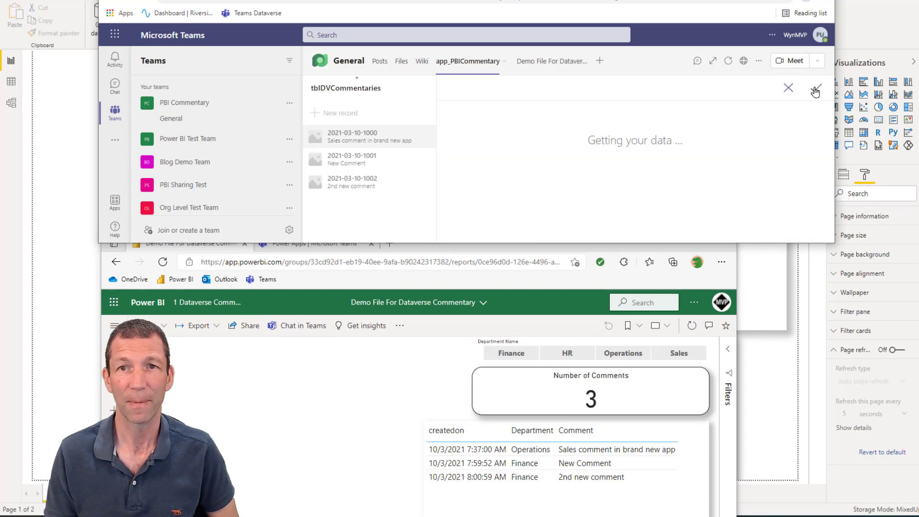
# Bring the Power BI report forward, refresh its visuals, and check the new comment by filtering to HR and clearing the filter
pyautogui.click(489, 286)
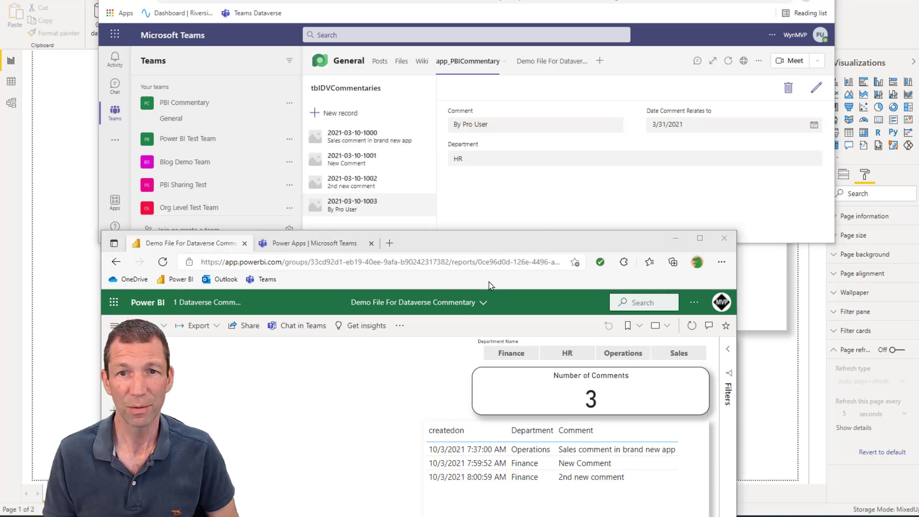
pyautogui.moveTo(502, 249); pyautogui.dragTo(524, 37)
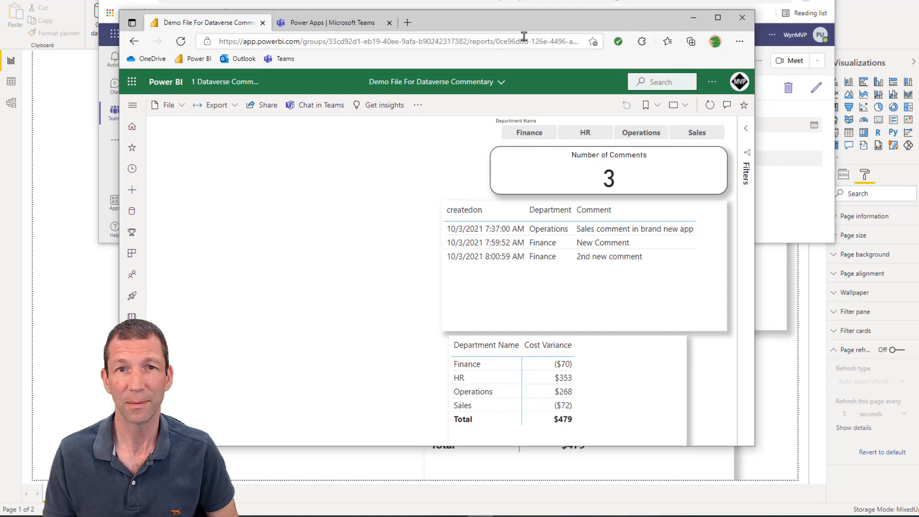
pyautogui.click(711, 105)
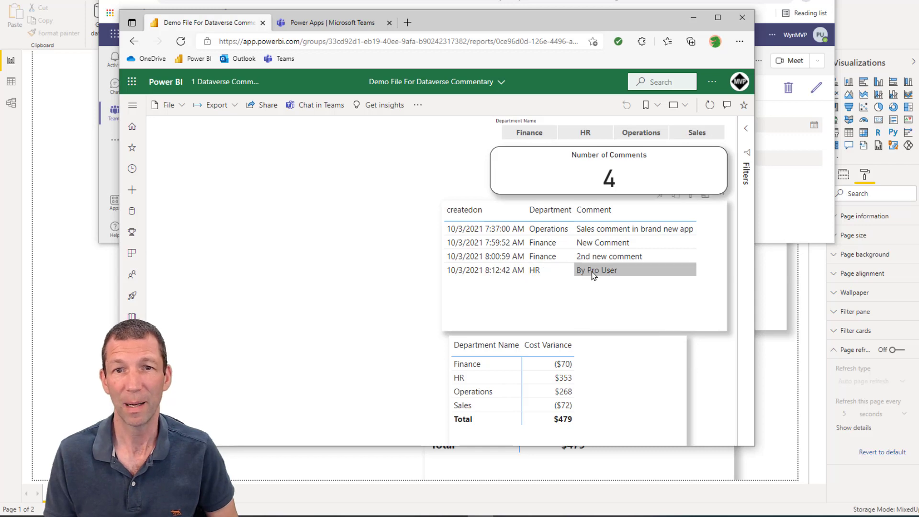
pyautogui.click(584, 132)
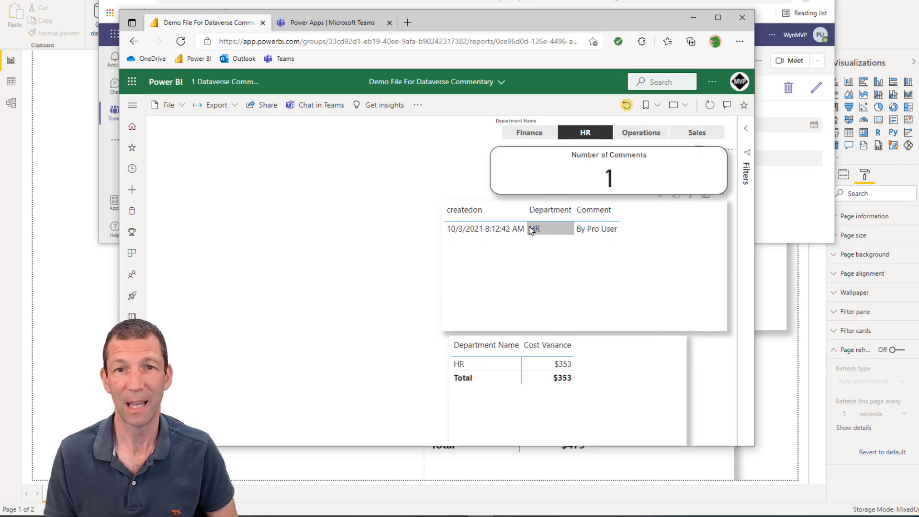
pyautogui.click(587, 132)
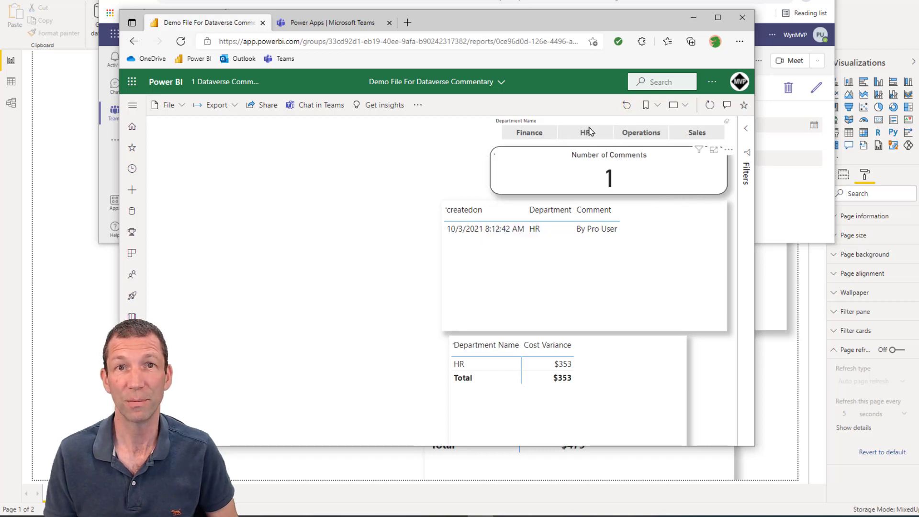